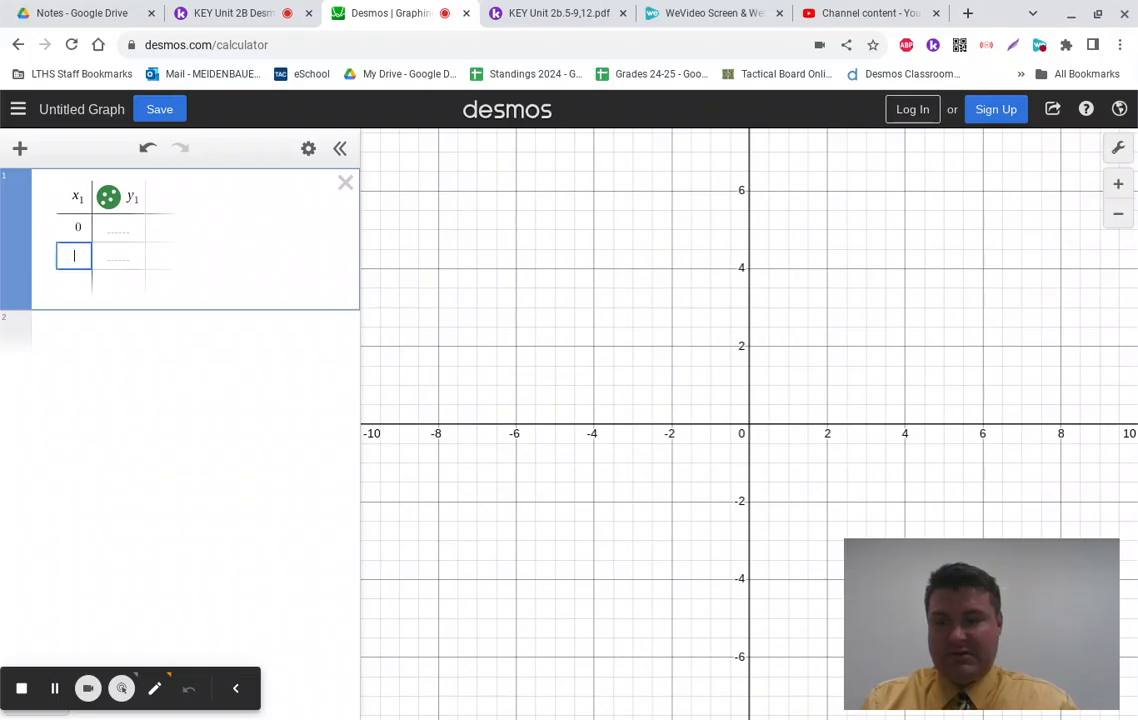
Step: Fill the x₁ column with the values 1, 2, 3 and 4
{"action": "type", "text": "1"}
{"action": "key", "text": "Return"}
{"action": "type", "text": "2"}
{"action": "key", "text": "Return"}
{"action": "type", "text": "3"}
{"action": "key", "text": "Return"}
{"action": "type", "text": "4"}
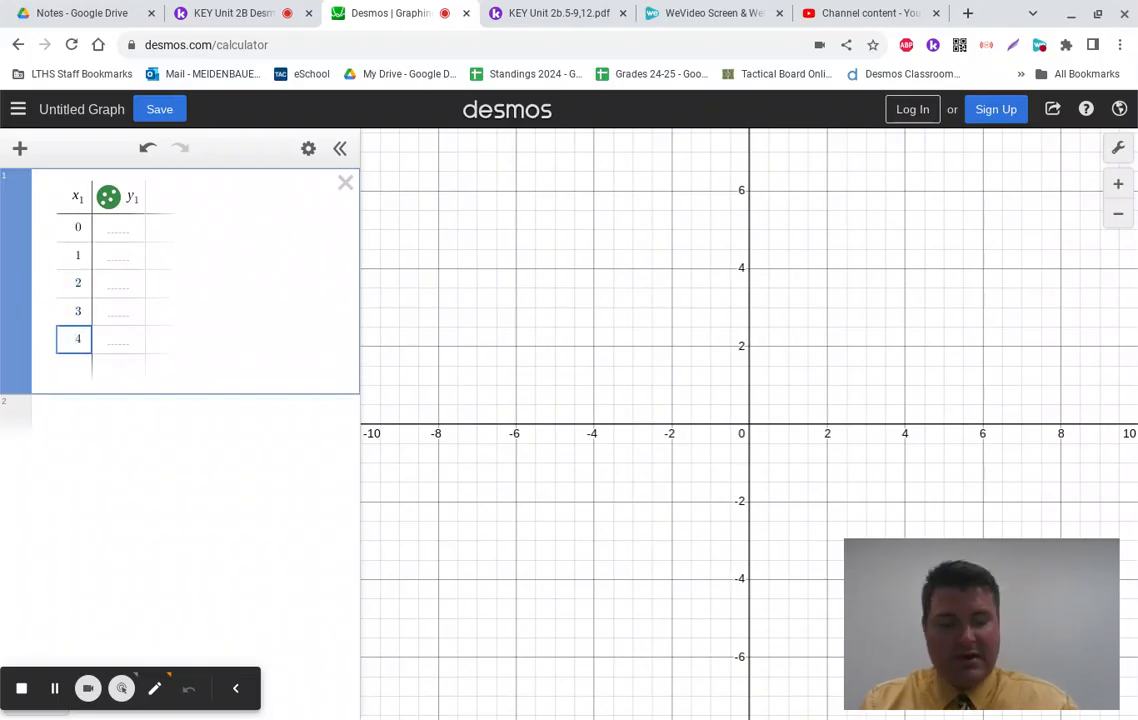
{"action": "key", "text": "Up"}
Step: Enter weights 3.2 and 4.2 in y₁, reading them from the Kami worksheet
{"action": "left_click", "coordinate": [116, 305]}
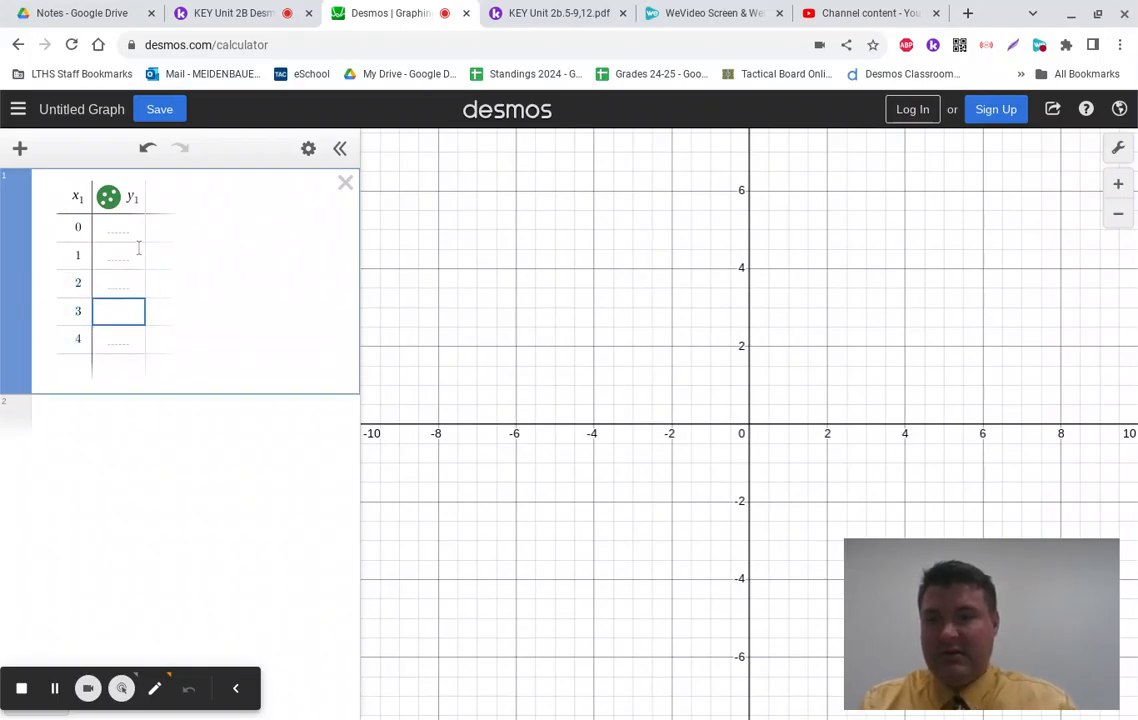
{"action": "left_click", "coordinate": [117, 226]}
{"action": "left_click", "coordinate": [243, 10]}
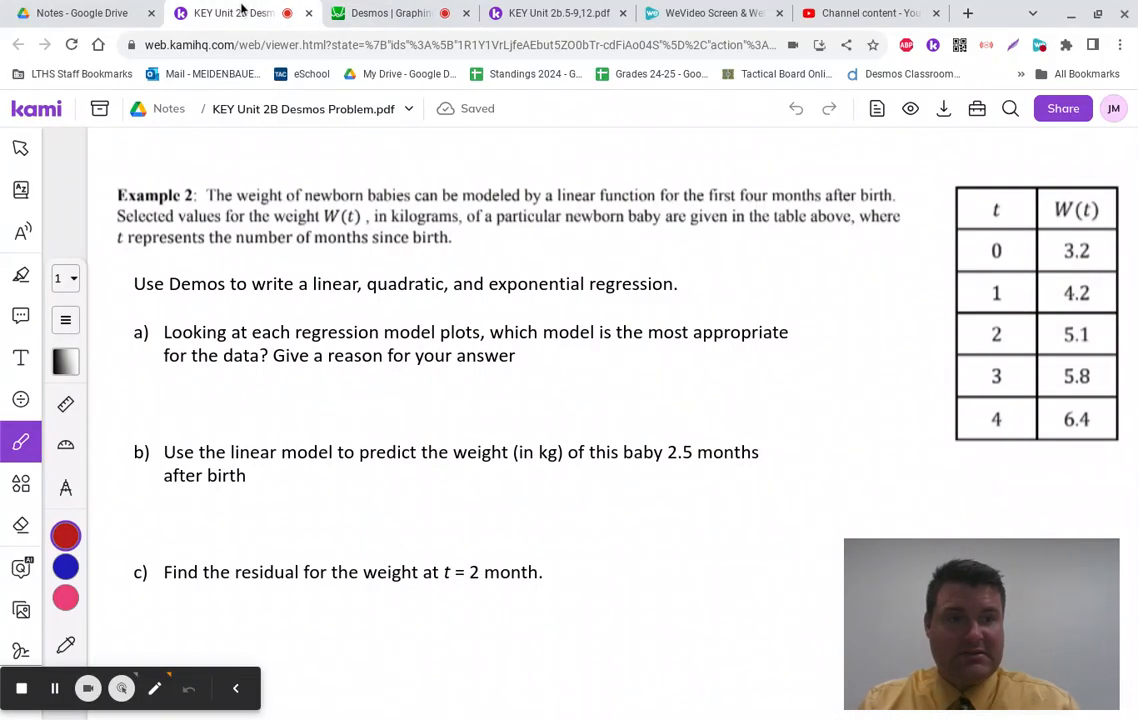
{"action": "left_click", "coordinate": [360, 12]}
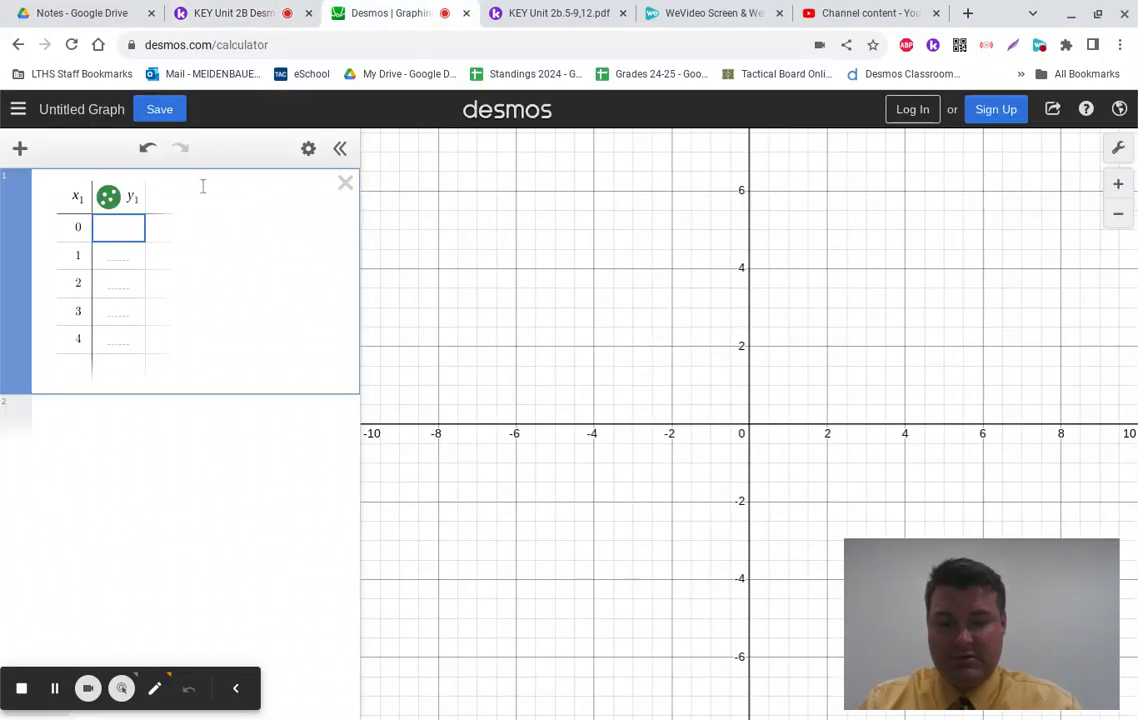
{"action": "type", "text": "3.2"}
{"action": "key", "text": "Return"}
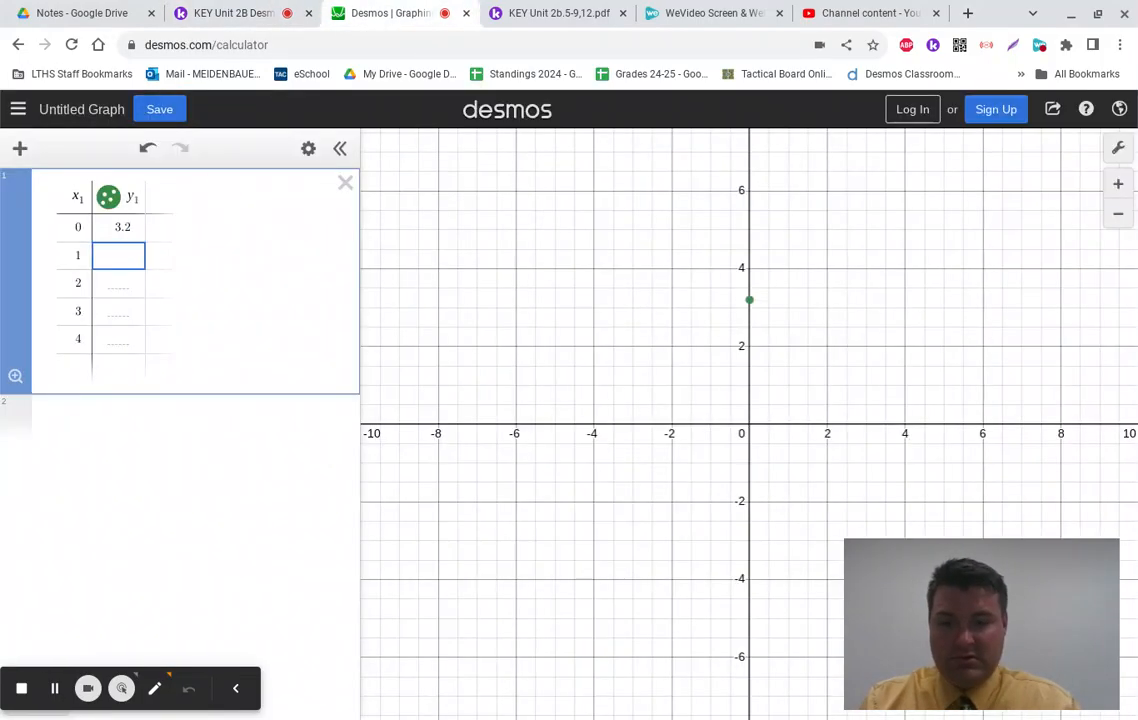
{"action": "type", "text": "4.2"}
{"action": "key", "text": "Return"}
Step: Enter weights 5.1, 5.8 and 6.4 in y₁ and recheck them against Kami
{"action": "left_click", "coordinate": [190, 10]}
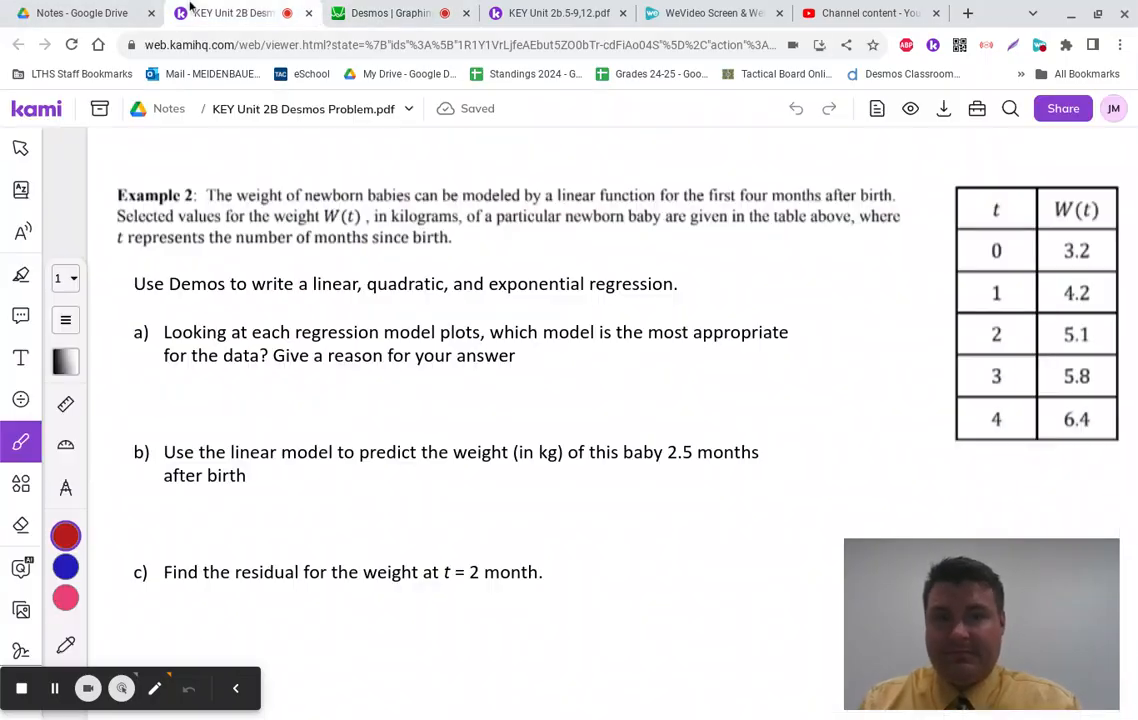
{"action": "left_click", "coordinate": [400, 12]}
{"action": "type", "text": "5.1"}
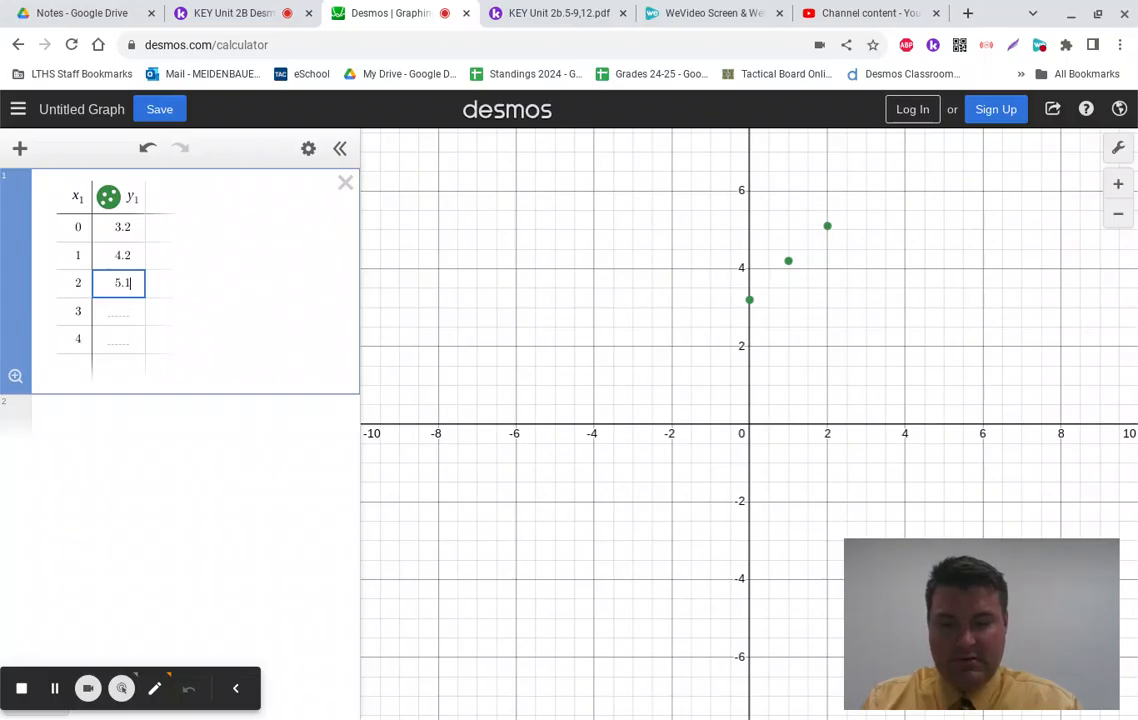
{"action": "key", "text": "Return"}
{"action": "type", "text": "5.8"}
{"action": "key", "text": "Return"}
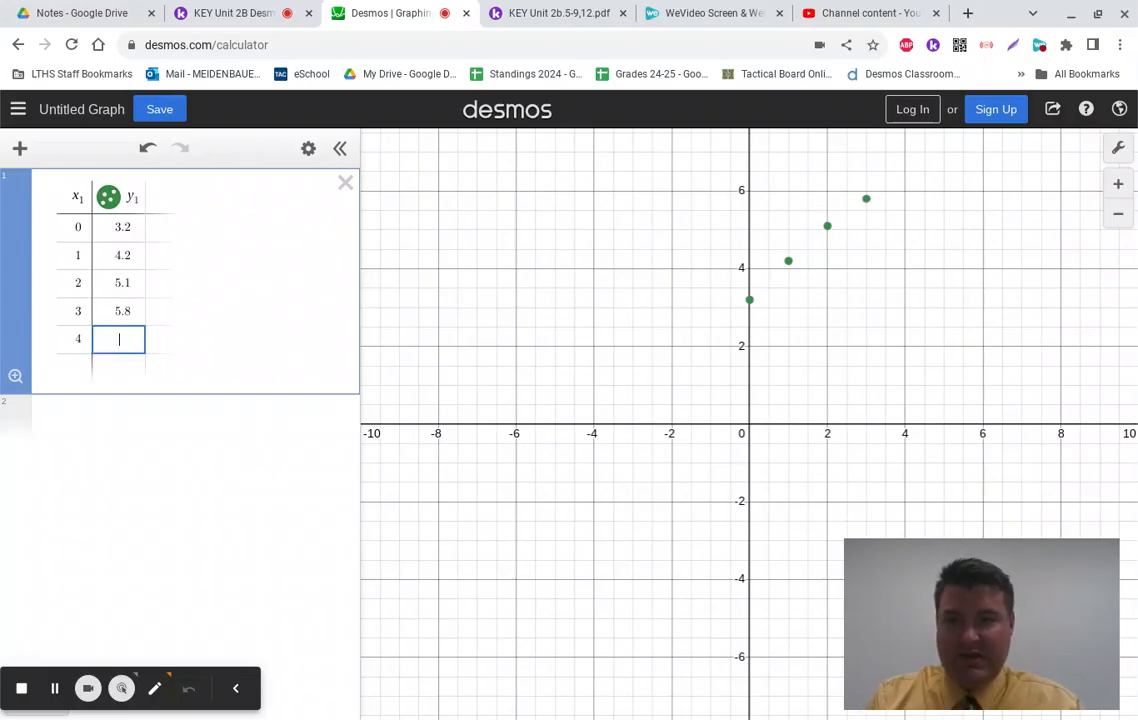
{"action": "type", "text": "6.4"}
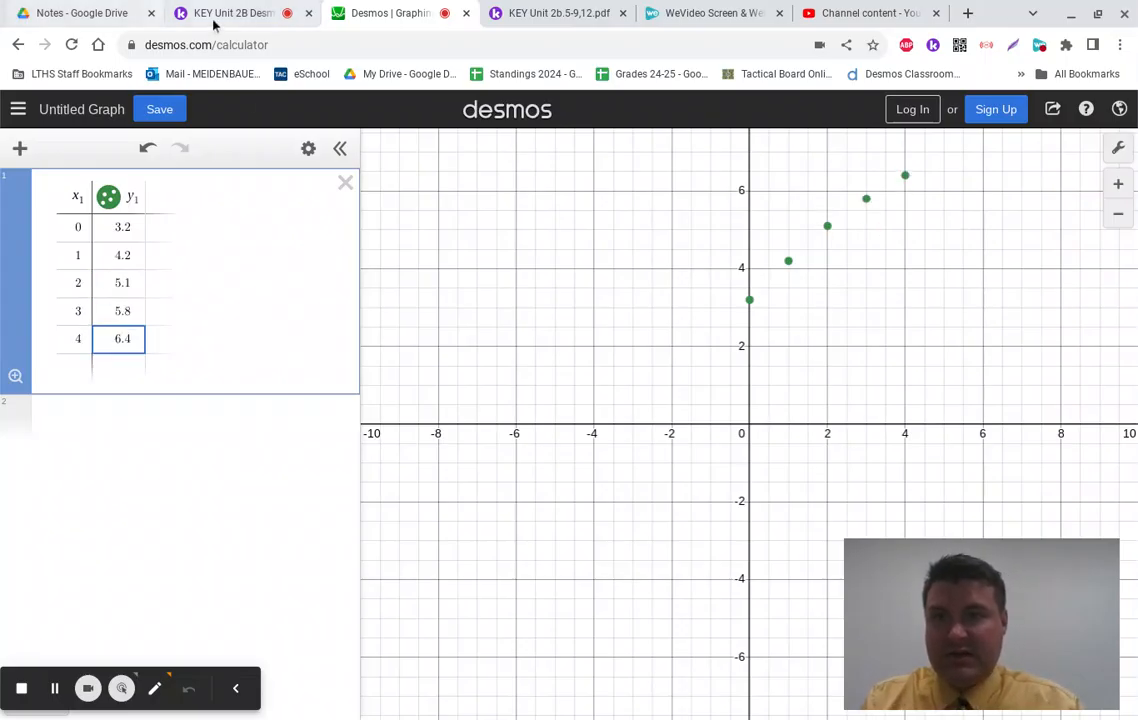
{"action": "left_click", "coordinate": [233, 12]}
{"action": "left_click", "coordinate": [378, 13]}
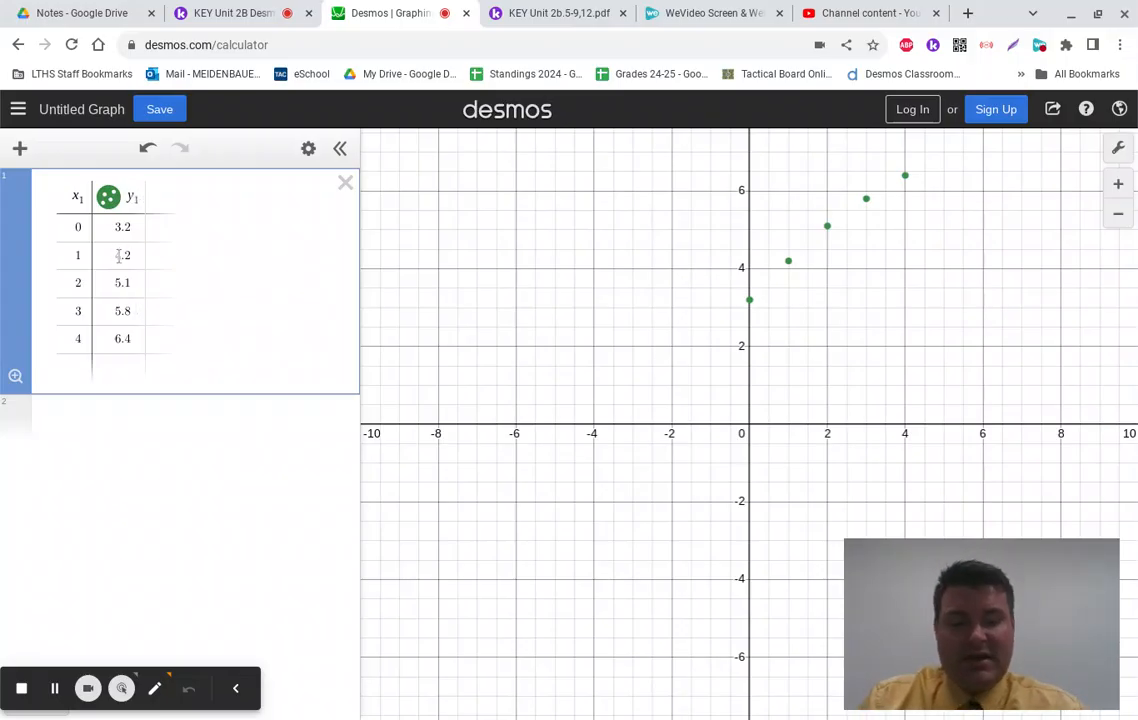
Step: Fit the linear regression y₁ ~ ax₁ + b, giving a = 0.8 and b = 3.34
{"action": "left_click", "coordinate": [67, 417]}
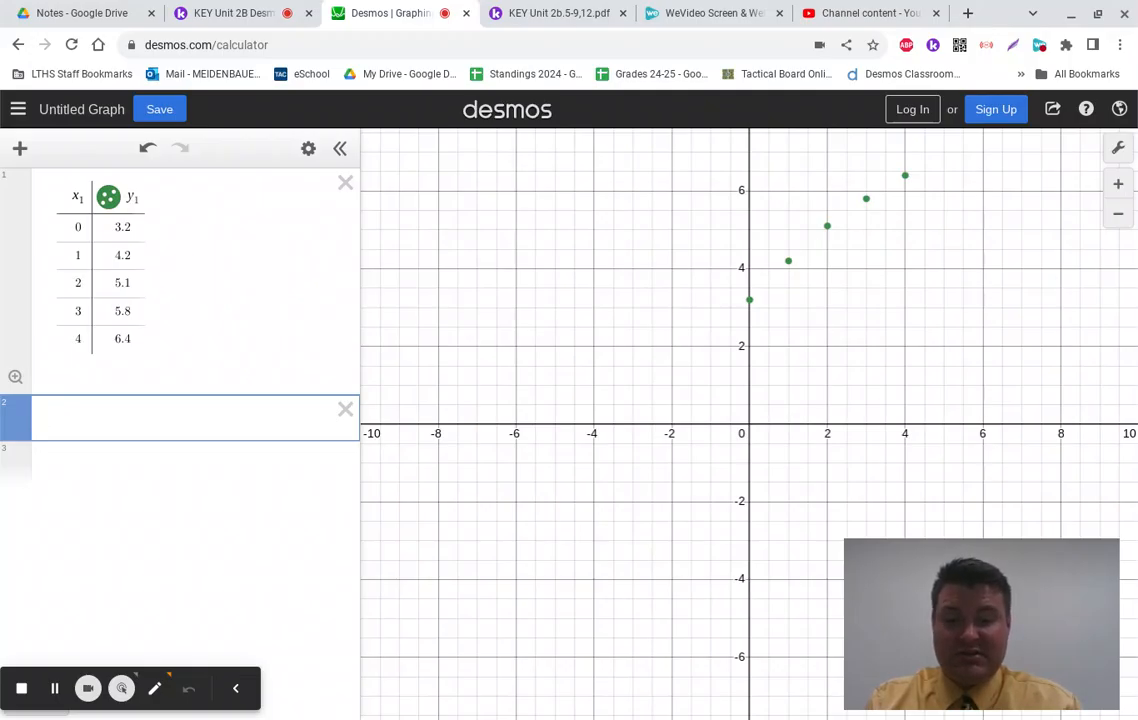
{"action": "type", "text": "y_1"}
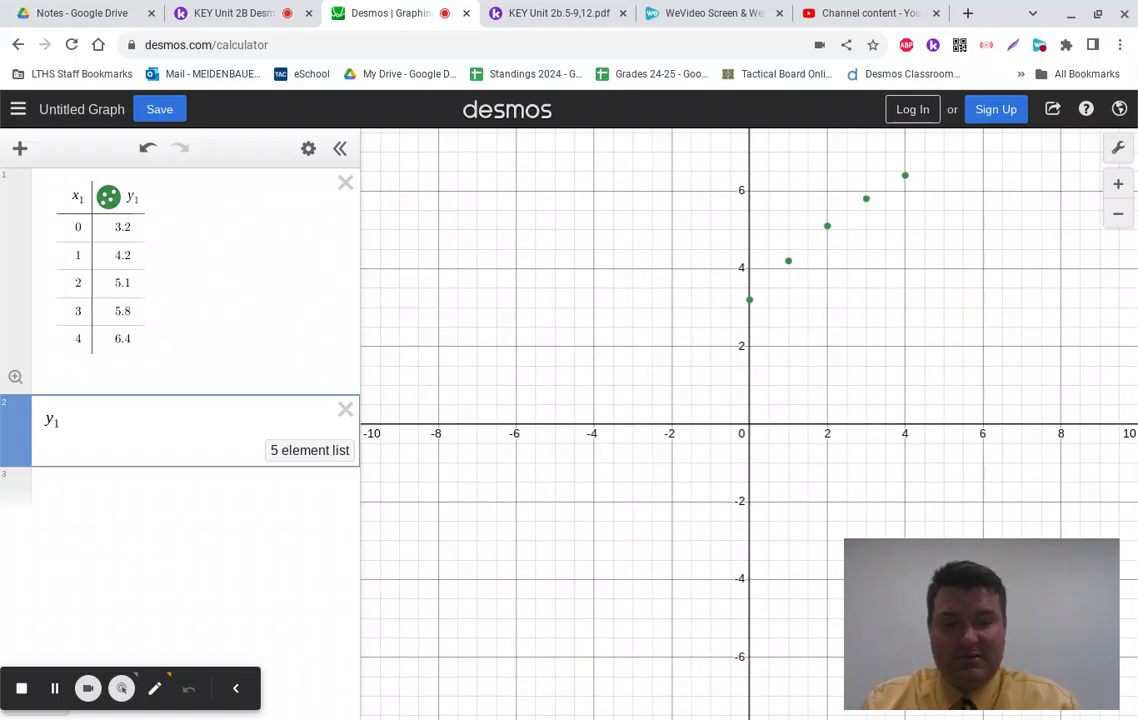
{"action": "type", "text": "~"}
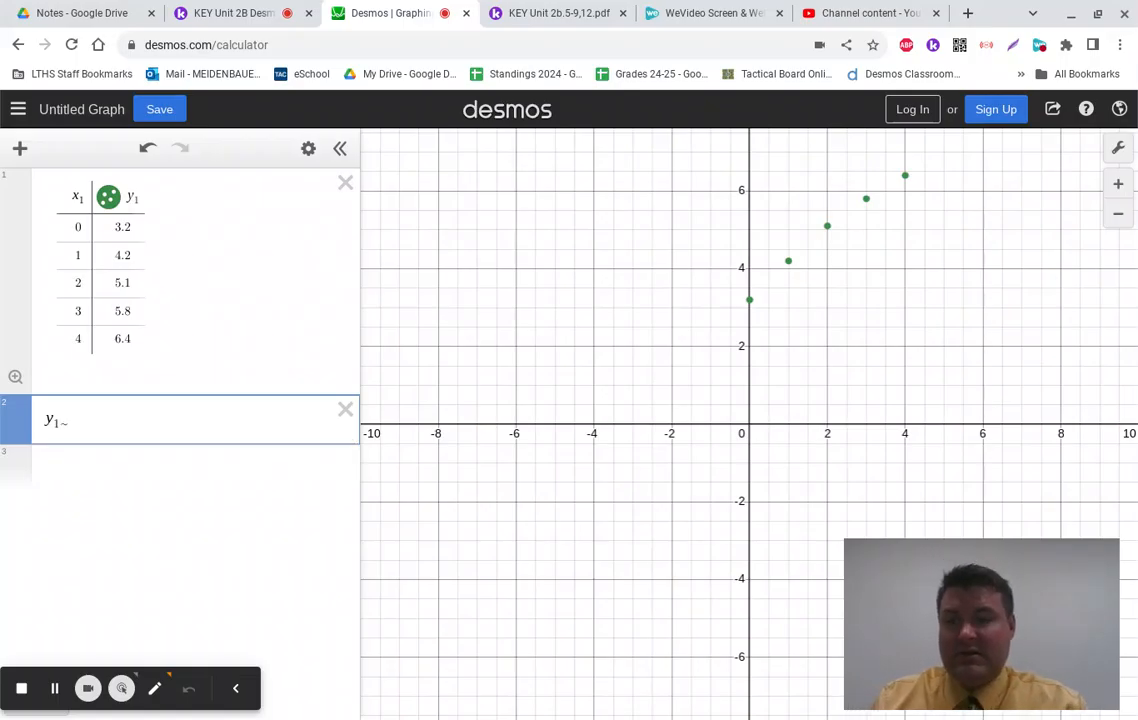
{"action": "key", "text": "BackSpace"}
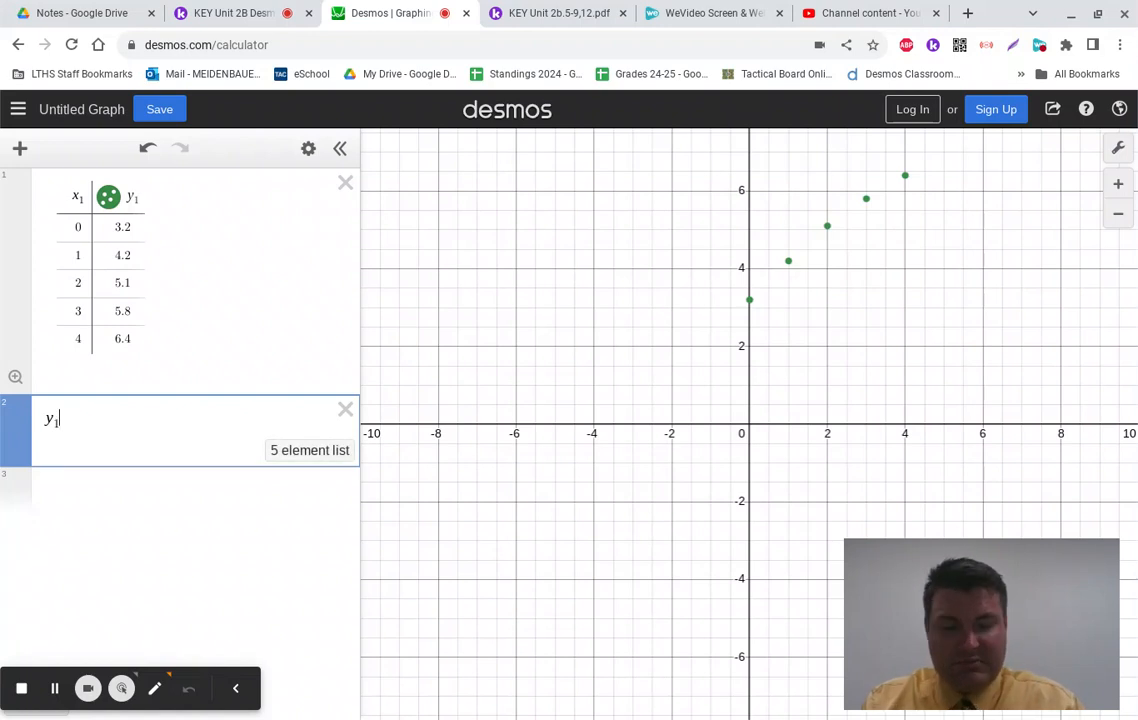
{"action": "type", "text": "~"}
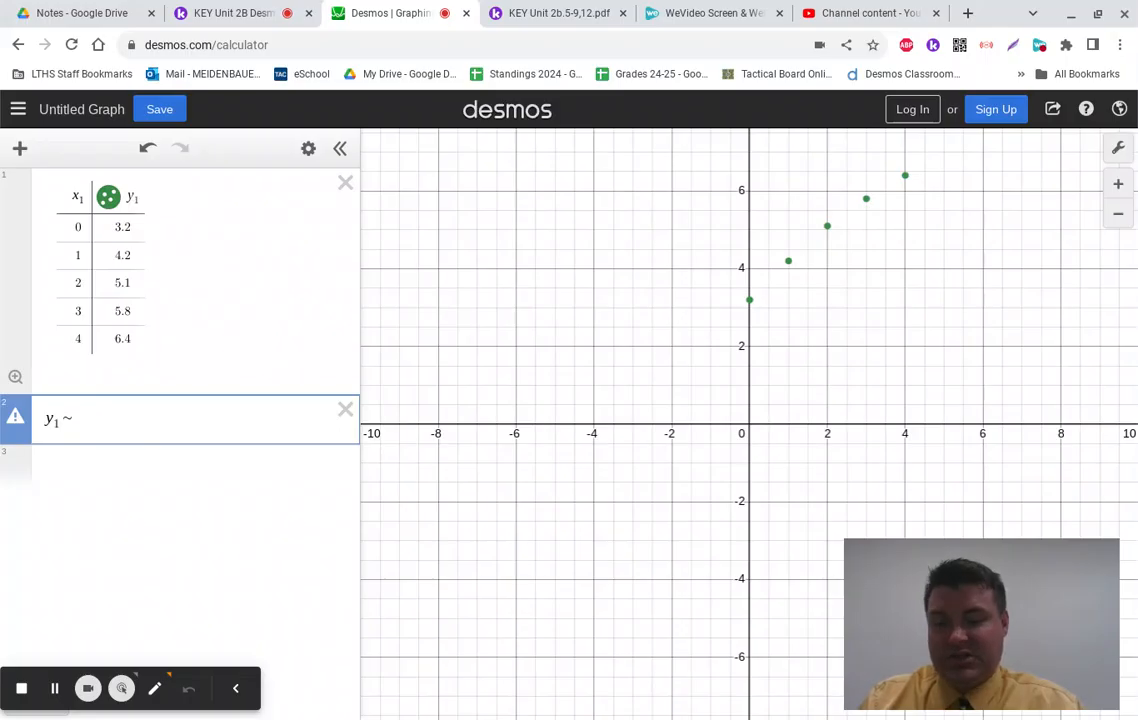
{"action": "type", "text": "ax1"}
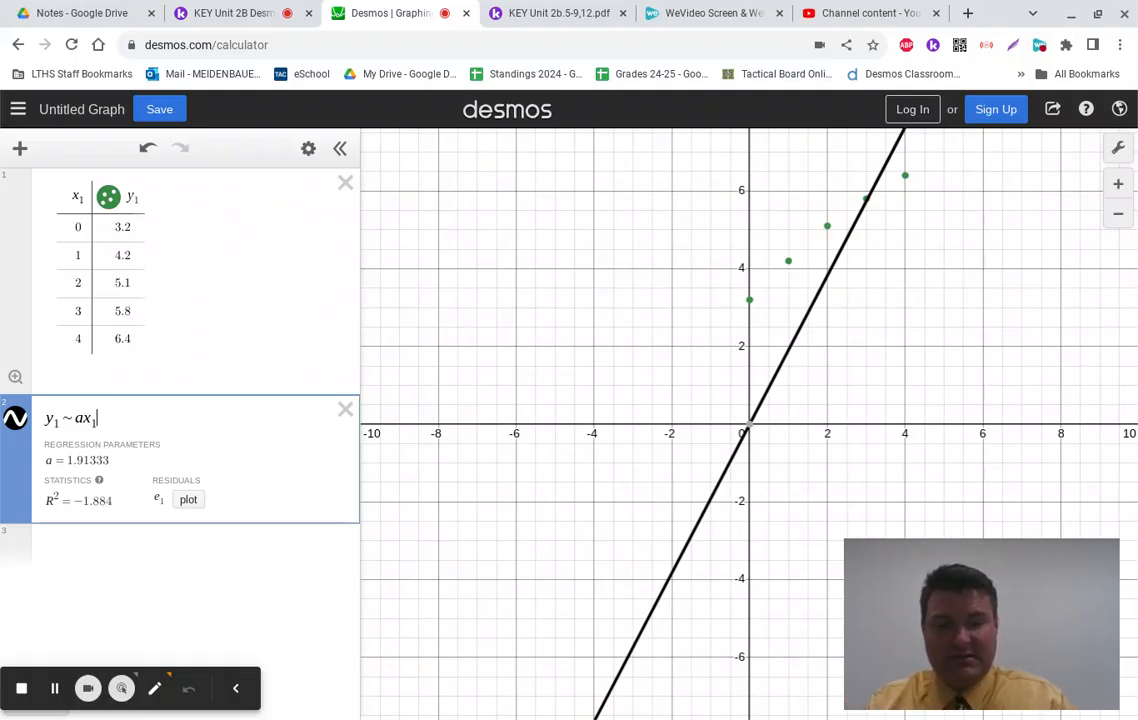
{"action": "type", "text": "+b"}
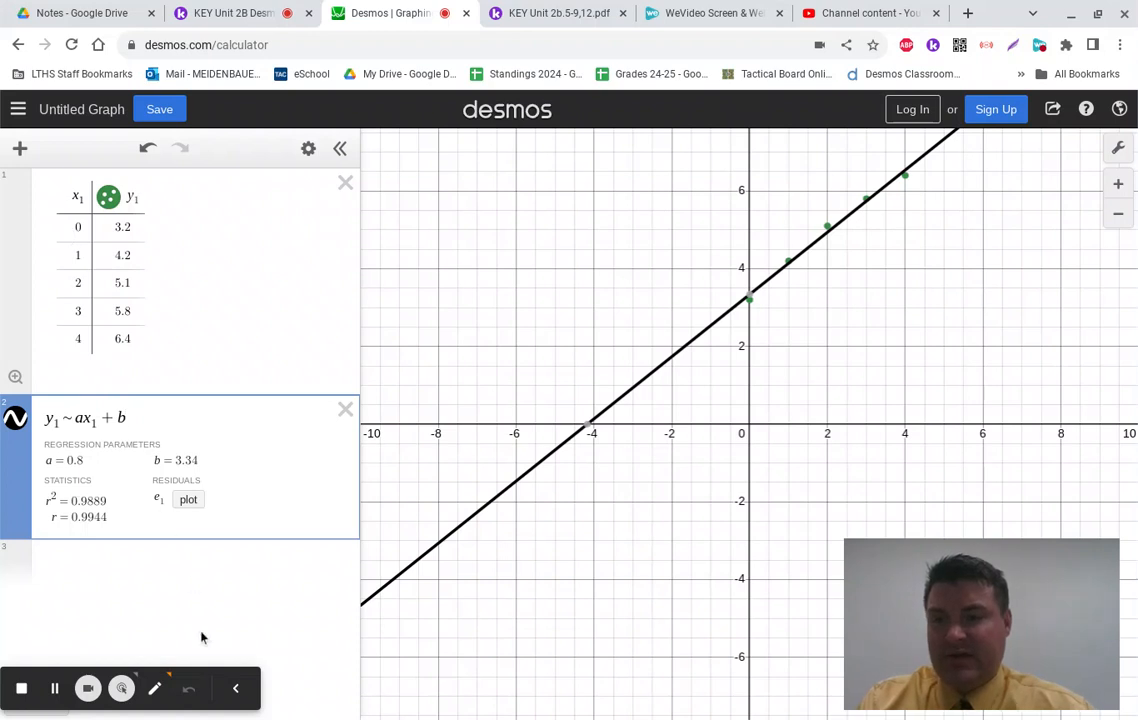
Step: Add the e₁ residual column and hide its points from the graph
{"action": "left_click", "coordinate": [189, 500]}
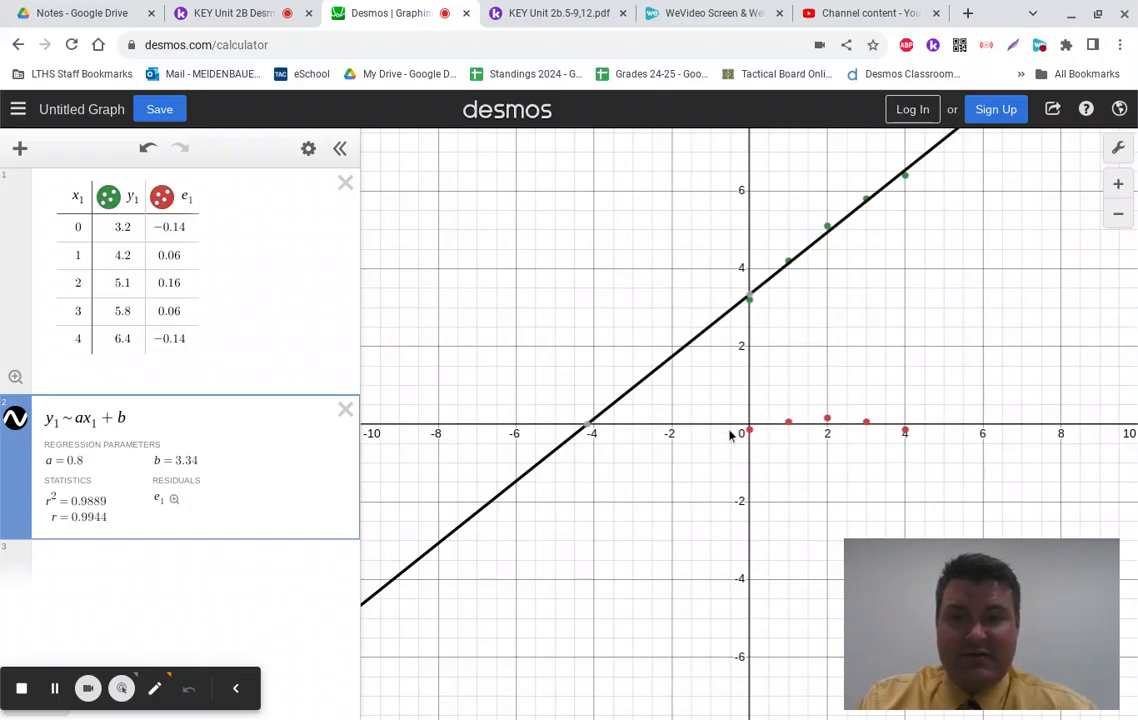
{"action": "left_click", "coordinate": [168, 199]}
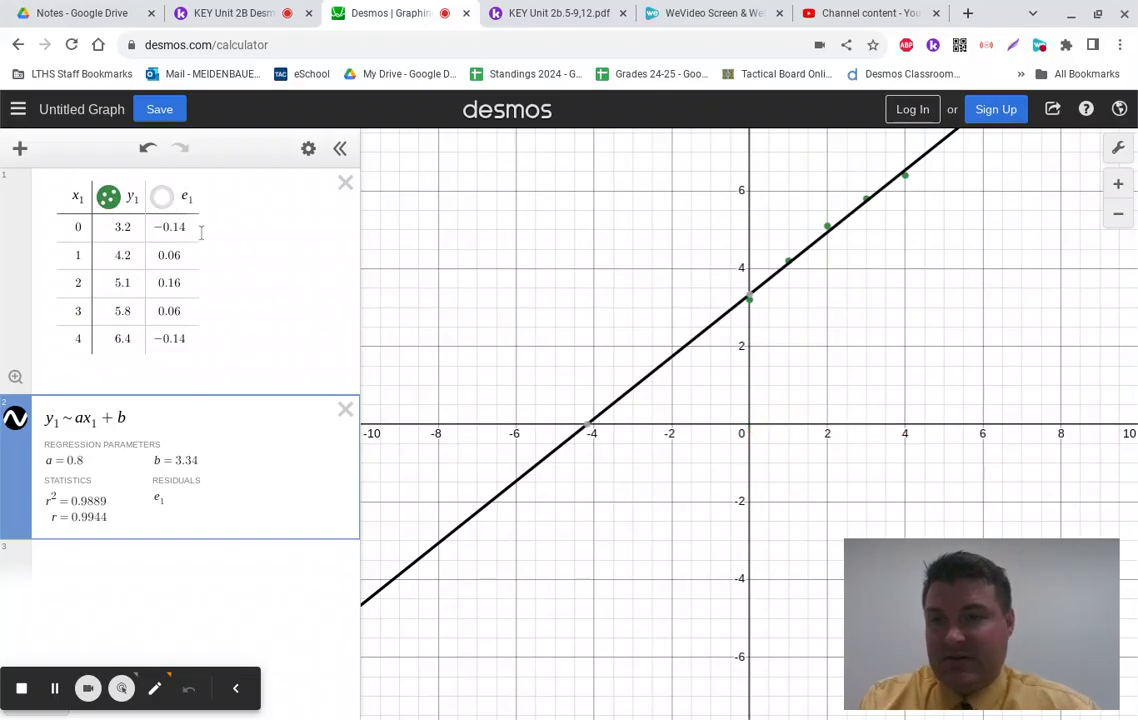
{"action": "left_click", "coordinate": [71, 570]}
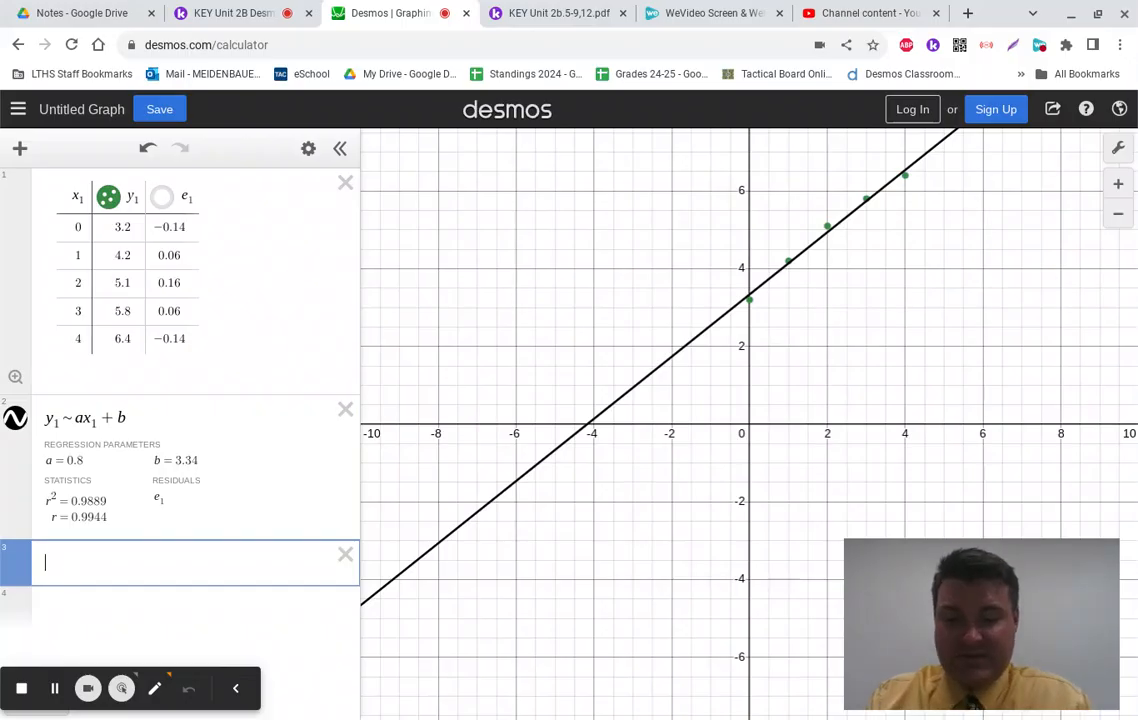
Step: Fit the quadratic regression y₁ ~ ax₁² + bx₁ + c and plot its e₂ residuals
{"action": "type", "text": "y1 "}
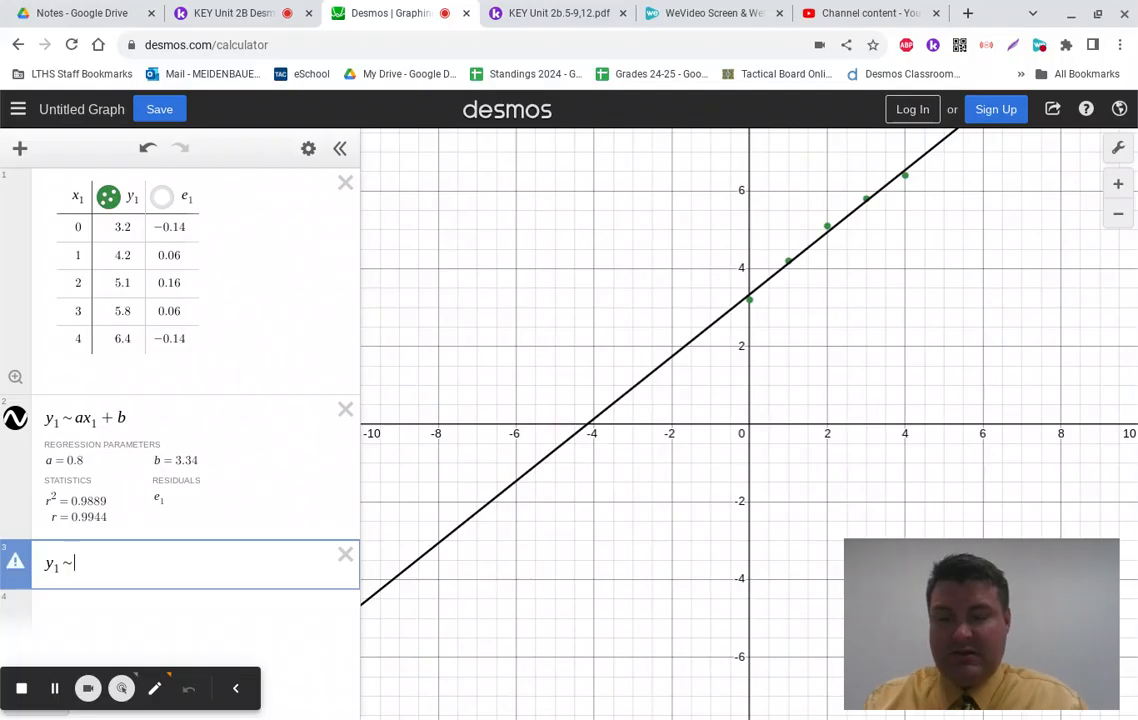
{"action": "type", "text": "~ "}
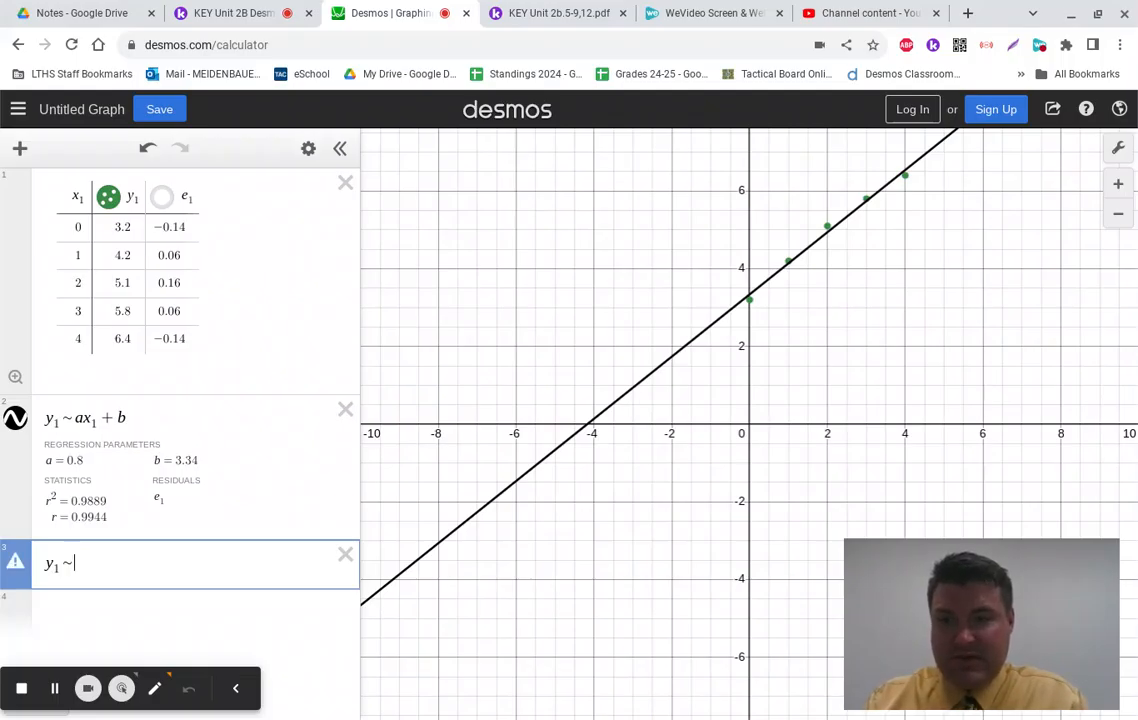
{"action": "type", "text": "ax1^2"}
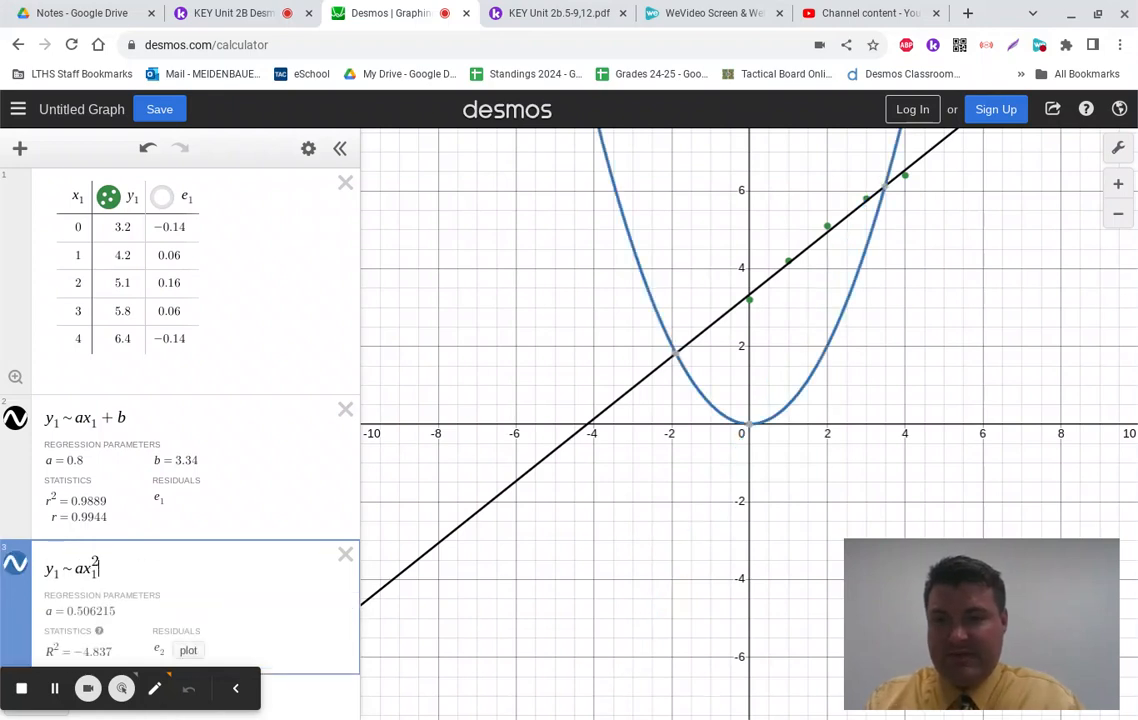
{"action": "key", "text": "Right"}
{"action": "type", "text": "+ "}
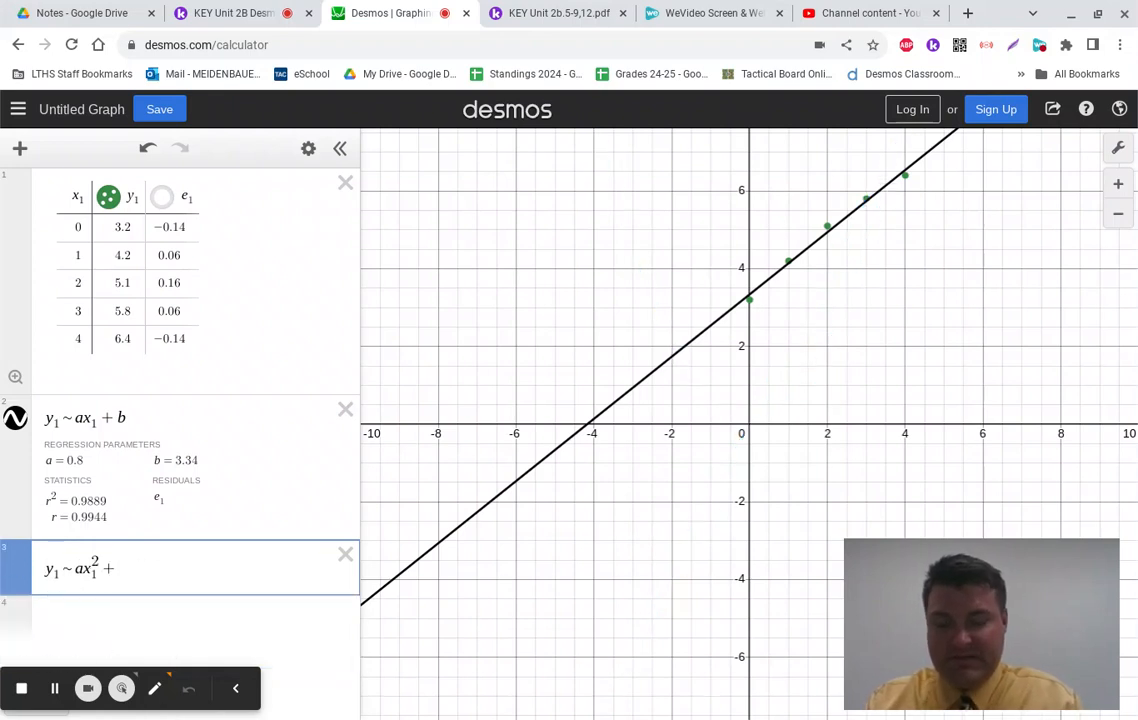
{"action": "type", "text": "bx_1 "}
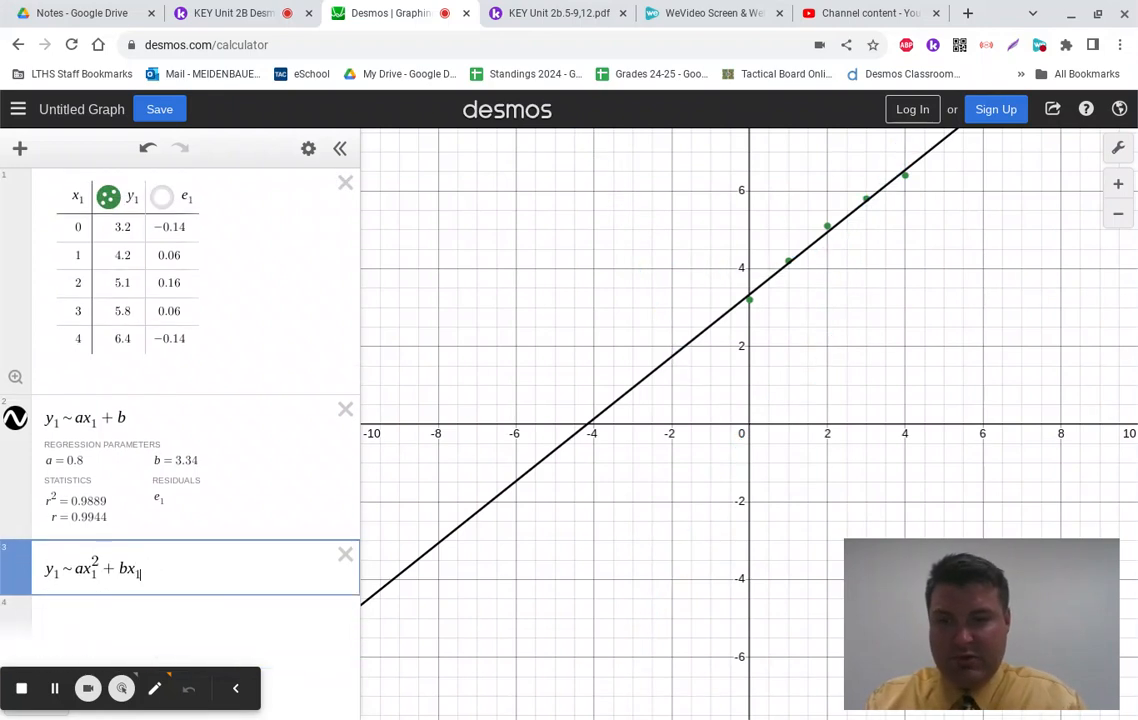
{"action": "type", "text": "+ c"}
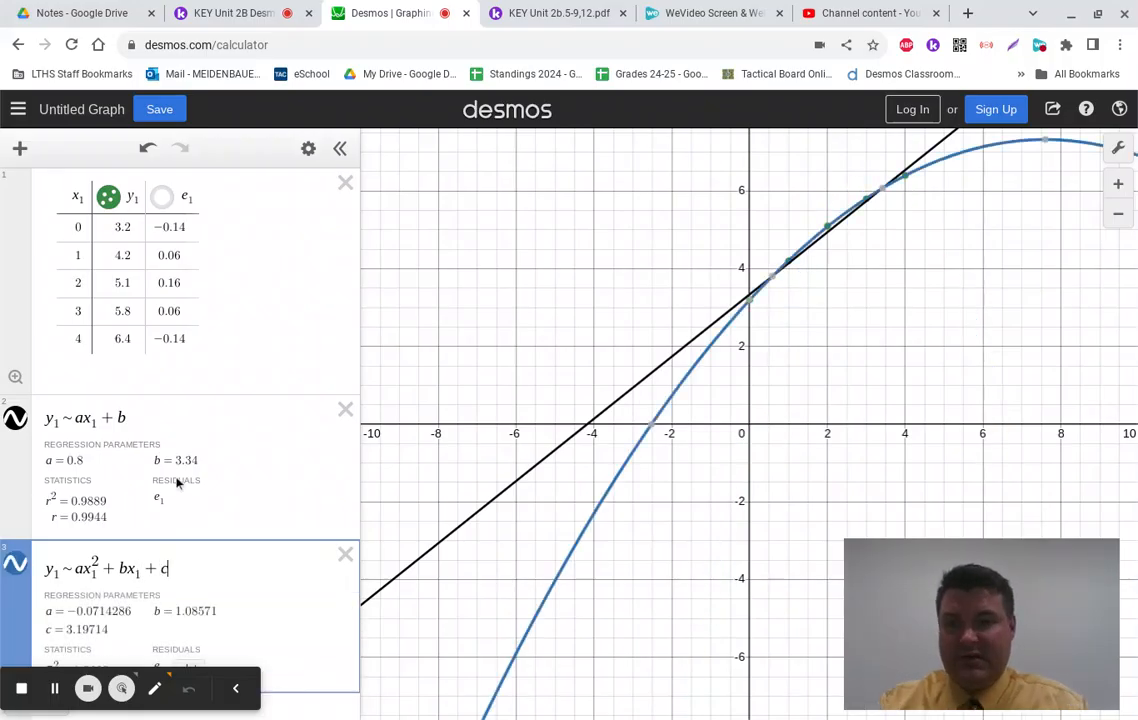
{"action": "scroll", "coordinate": [180, 540], "scroll_direction": "down", "scroll_amount": 1}
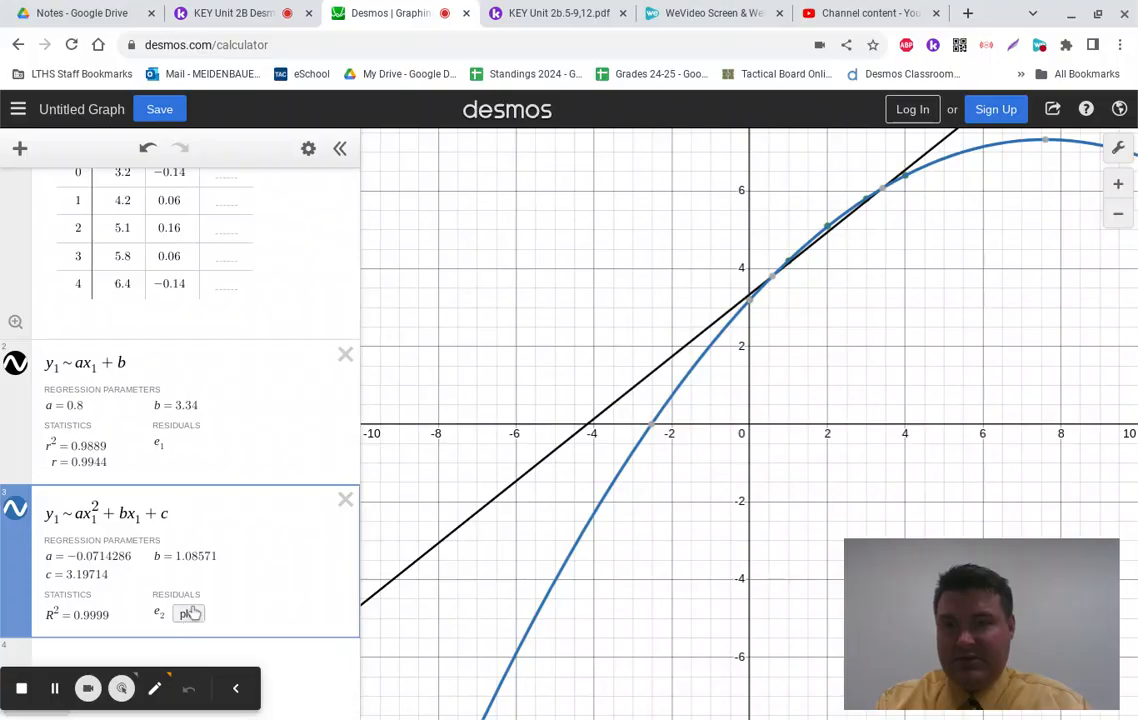
{"action": "left_click", "coordinate": [190, 613]}
Step: Compare the linear r² with the quadratic R² = 0.9999 in the expression list
{"action": "scroll", "coordinate": [244, 472], "scroll_direction": "up", "scroll_amount": 1}
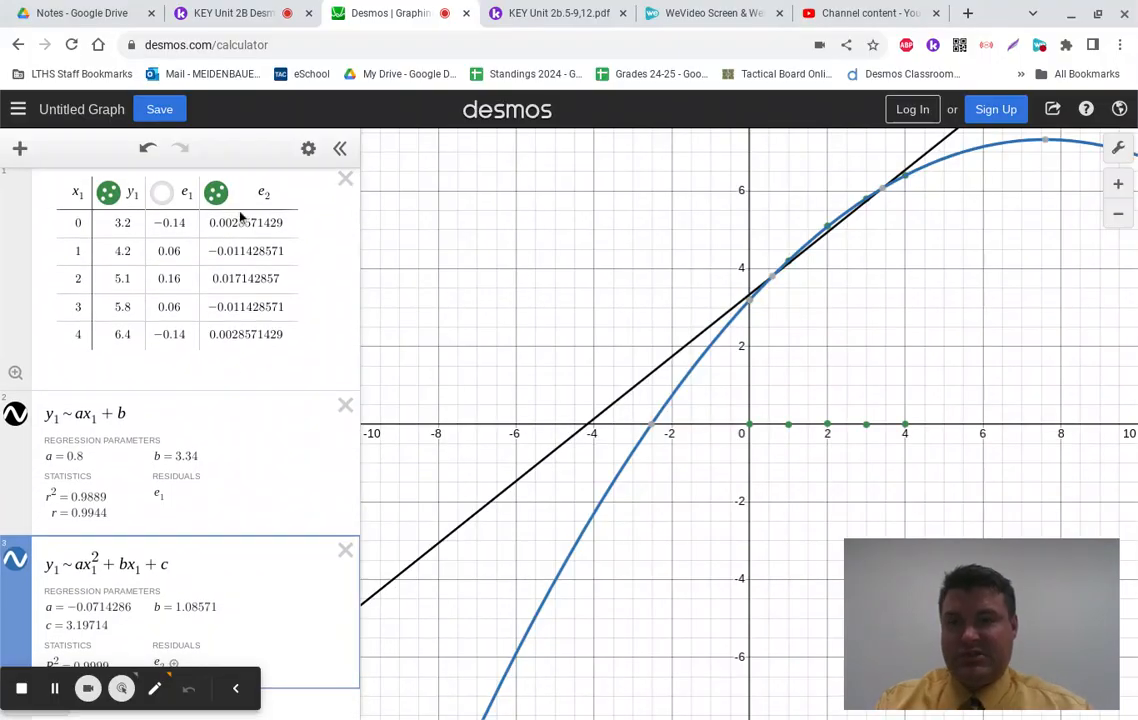
{"action": "scroll", "coordinate": [160, 445], "scroll_direction": "down", "scroll_amount": 1}
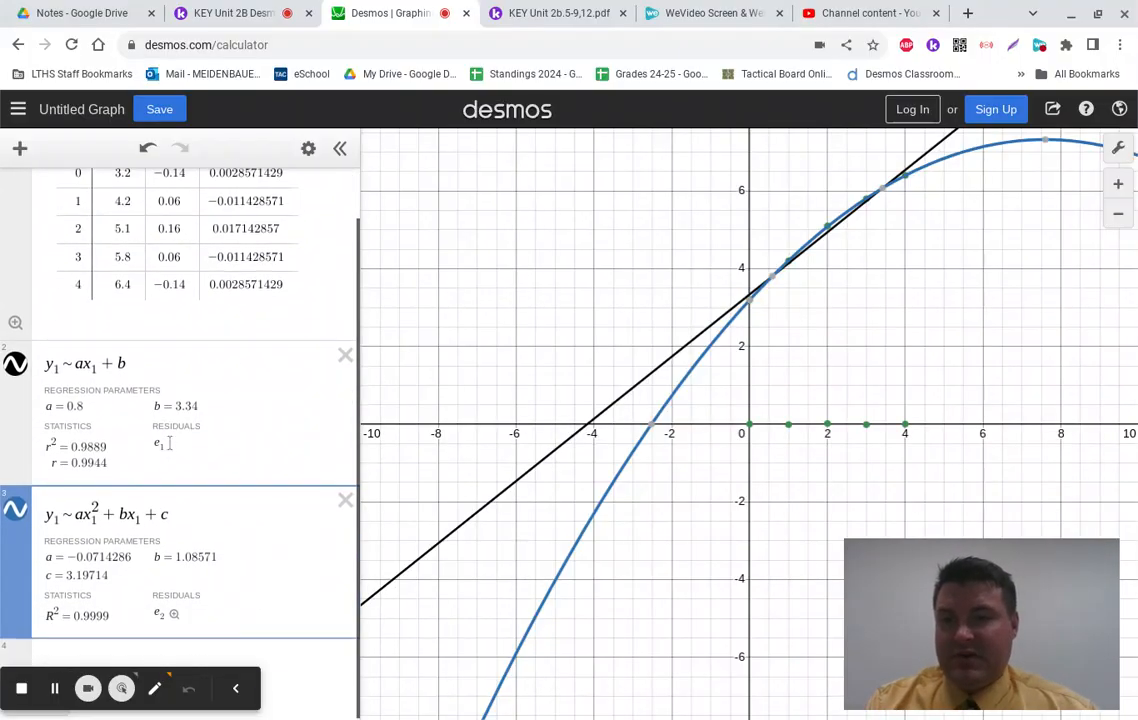
{"action": "scroll", "coordinate": [172, 443], "scroll_direction": "up", "scroll_amount": 1}
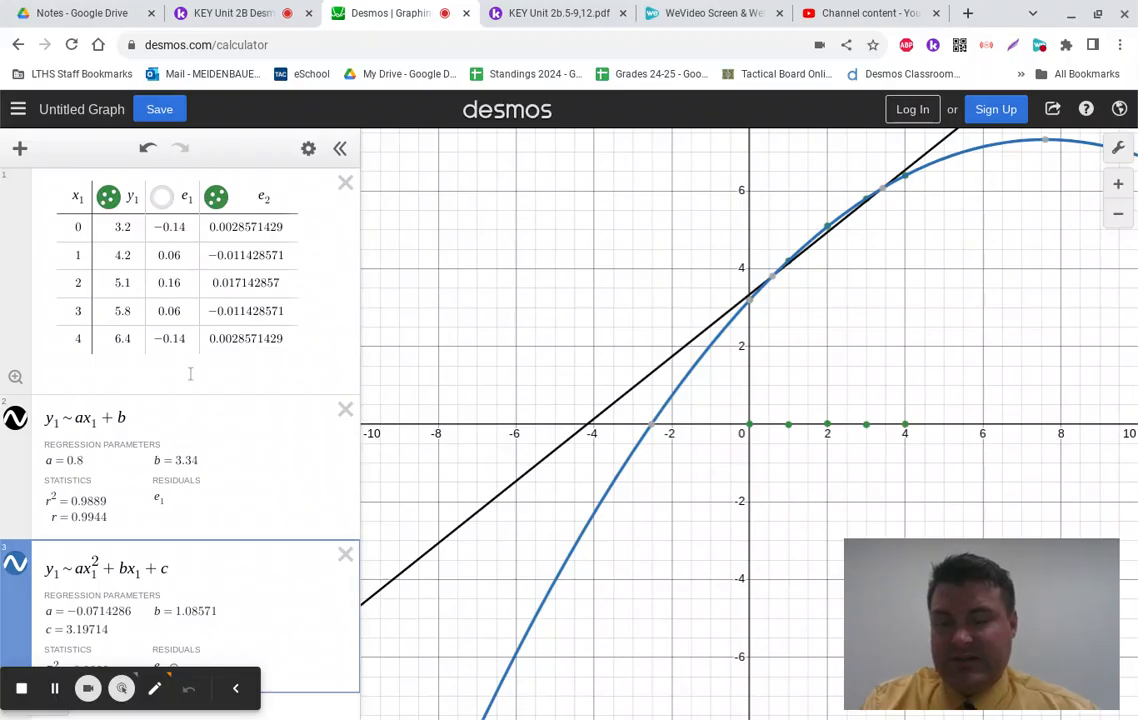
{"action": "scroll", "coordinate": [214, 372], "scroll_direction": "down", "scroll_amount": 1}
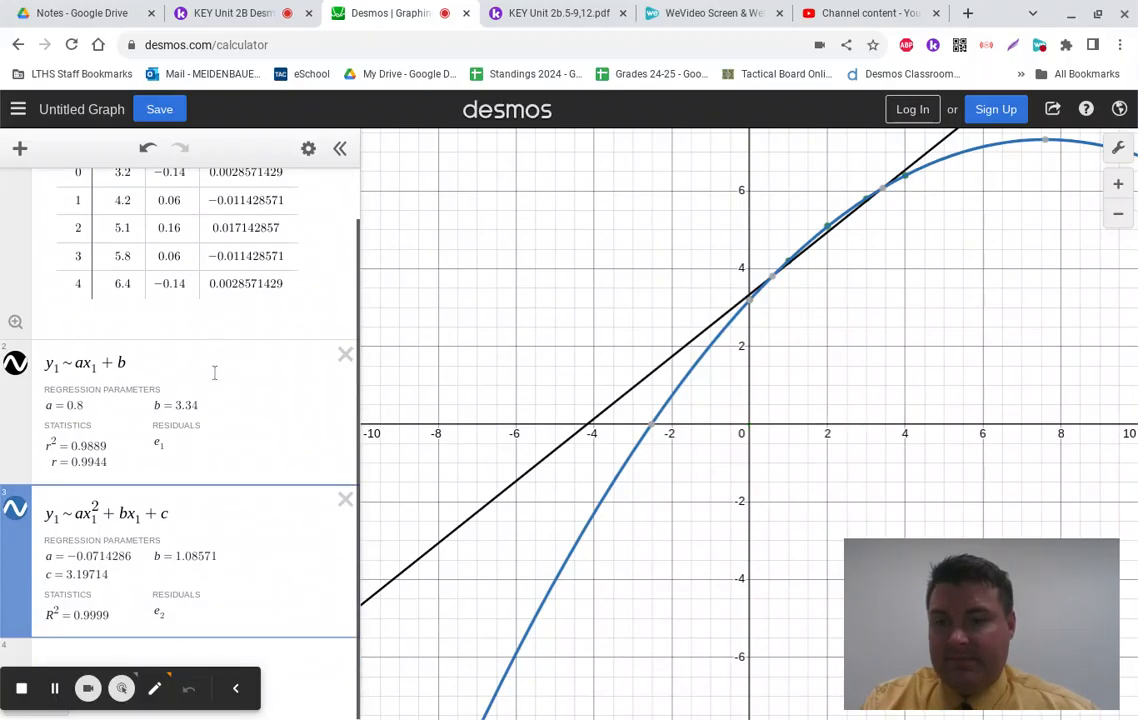
{"action": "scroll", "coordinate": [188, 484], "scroll_direction": "up", "scroll_amount": 1}
{"action": "scroll", "coordinate": [188, 430], "scroll_direction": "down", "scroll_amount": 1}
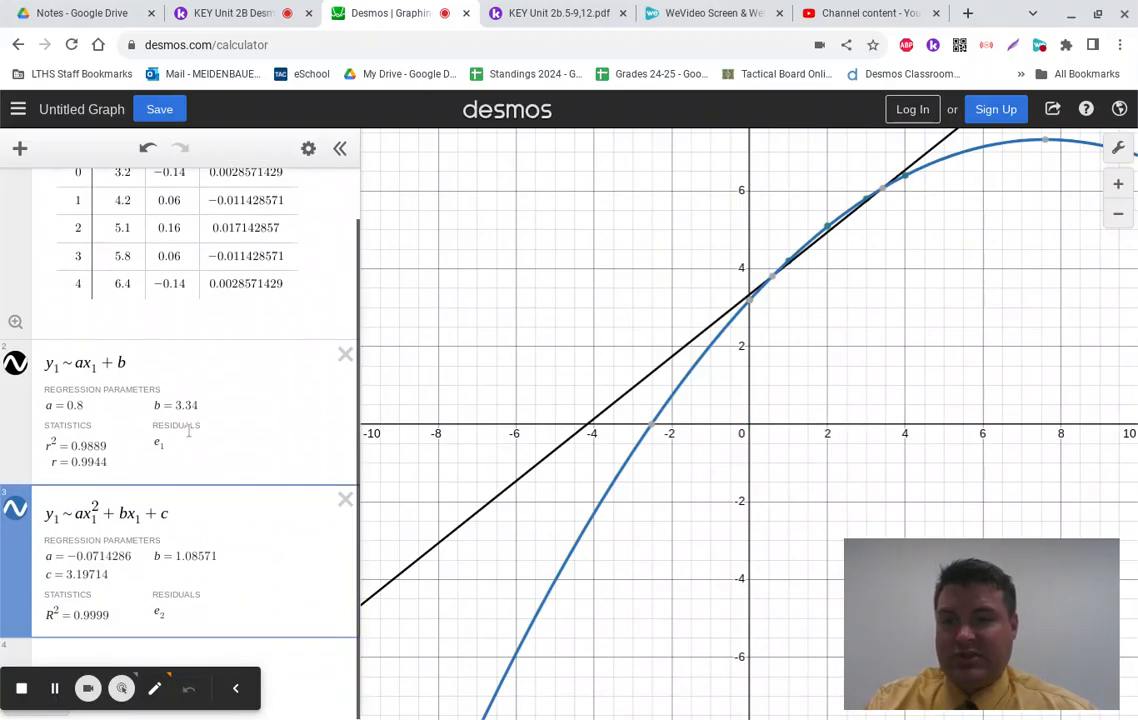
{"action": "left_click", "coordinate": [108, 650]}
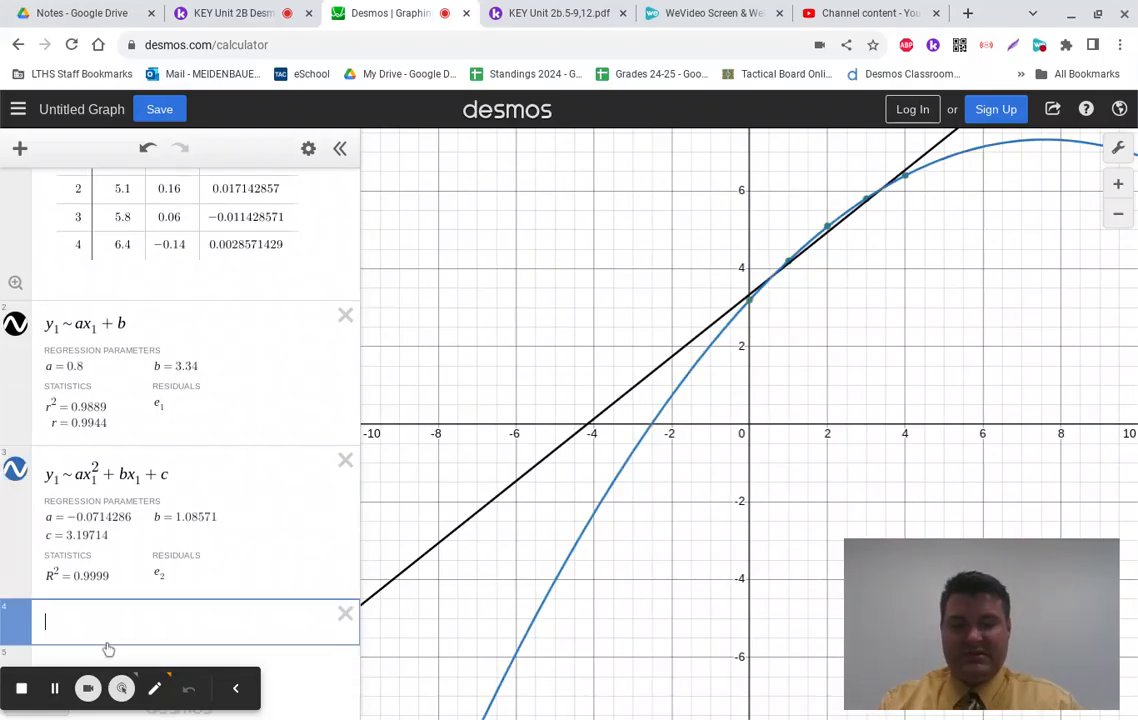
Step: Fit y₁ ~ ab^x₁ (R² = 0.9609), plot its e₃ residuals and hide the curve
{"action": "type", "text": "y"}
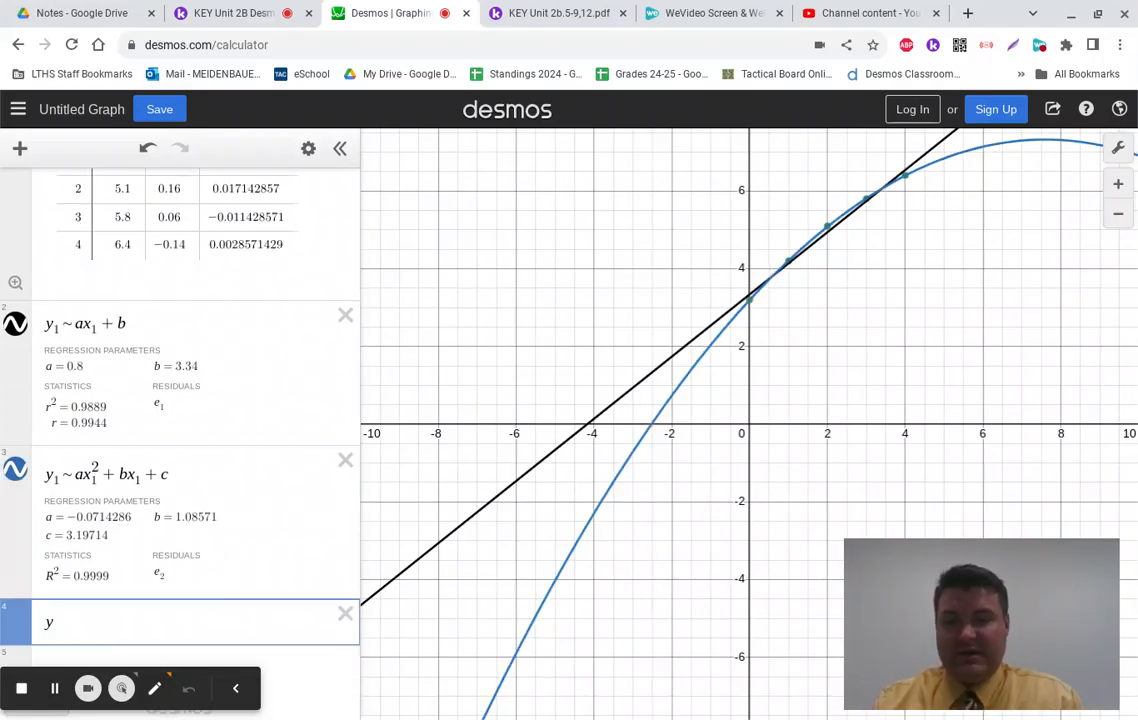
{"action": "type", "text": "1 "}
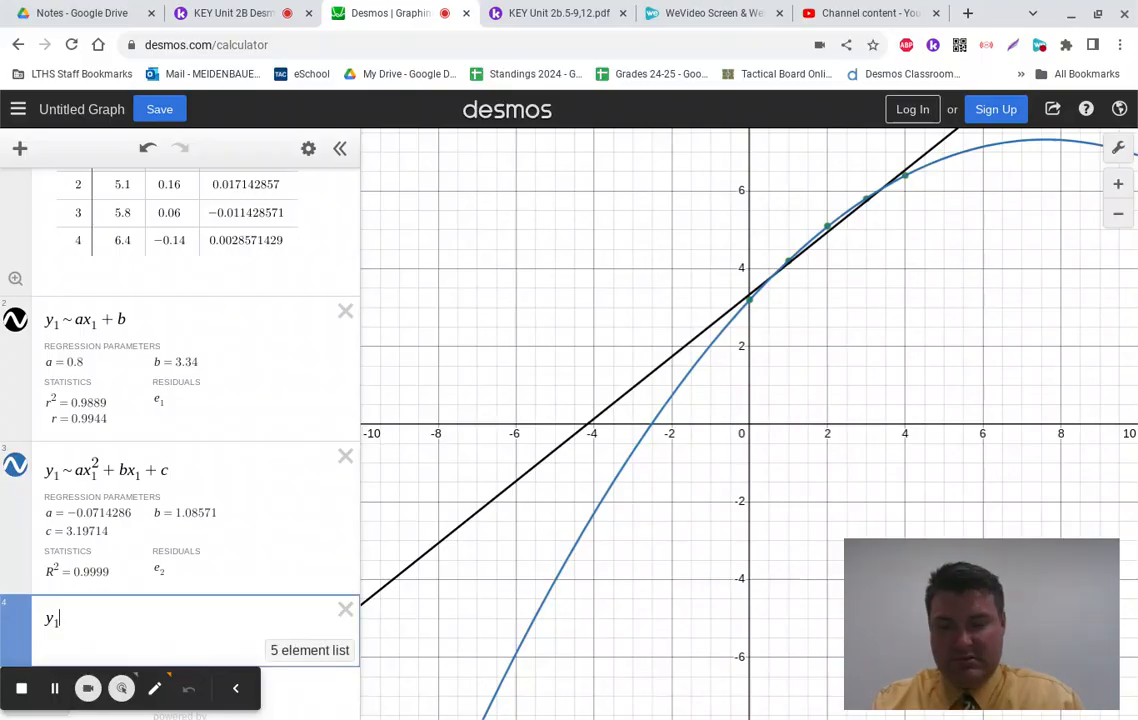
{"action": "type", "text": "~ "}
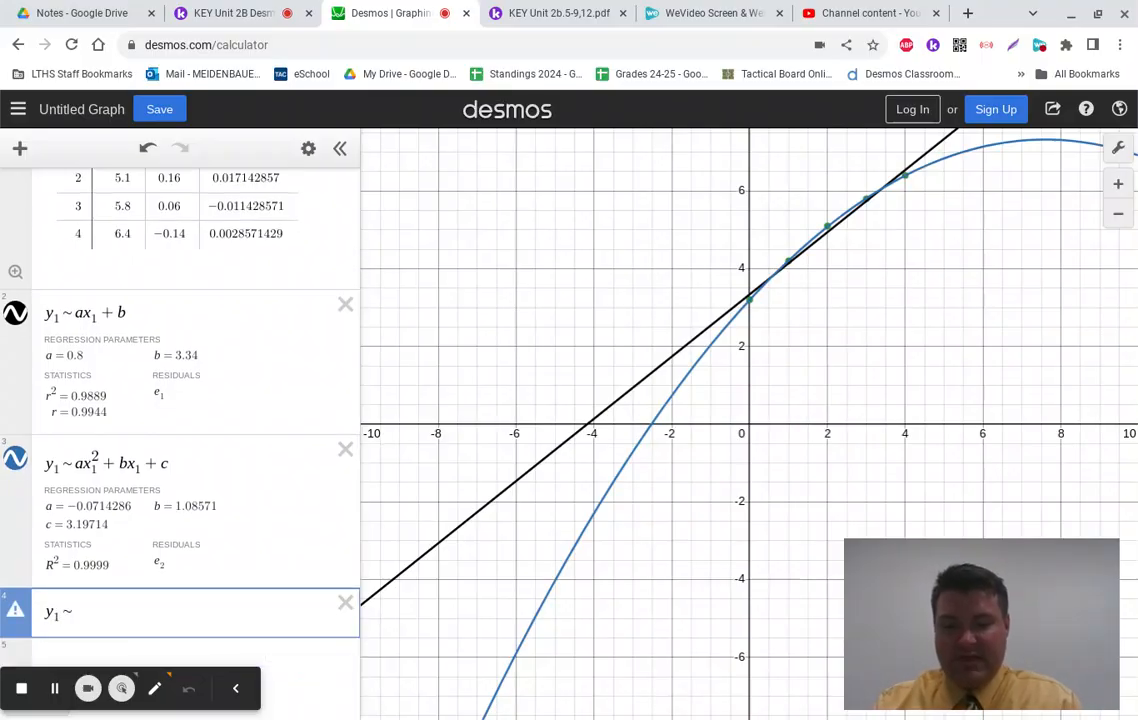
{"action": "type", "text": "ab"}
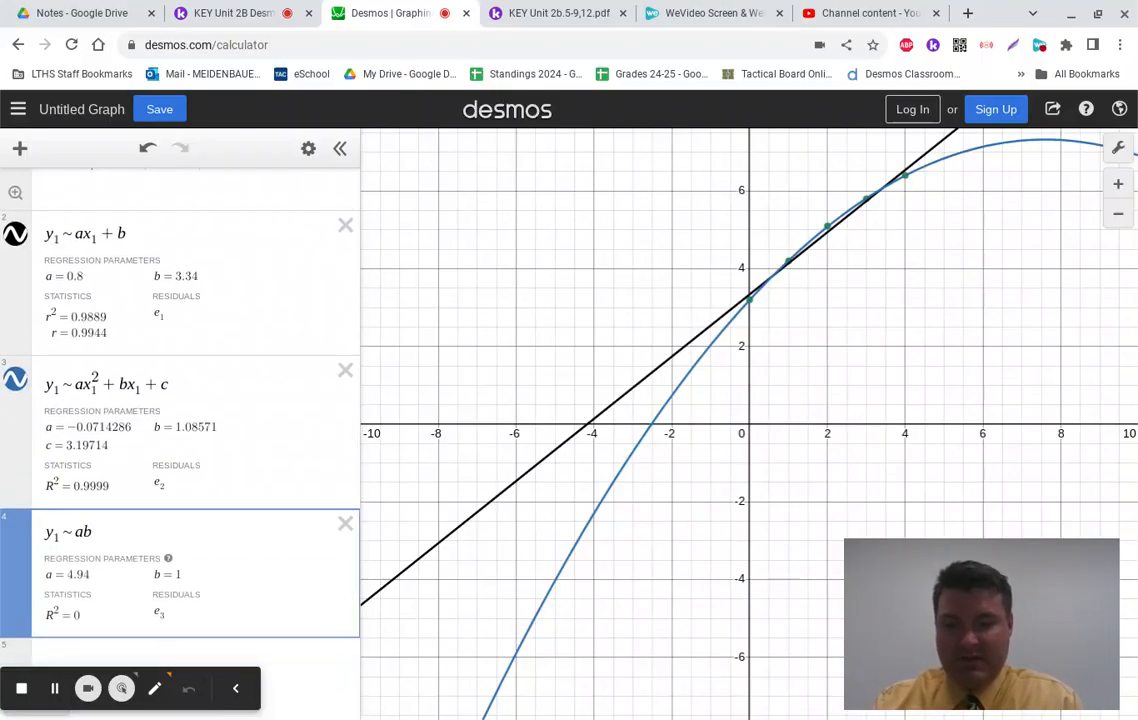
{"action": "type", "text": "^x1"}
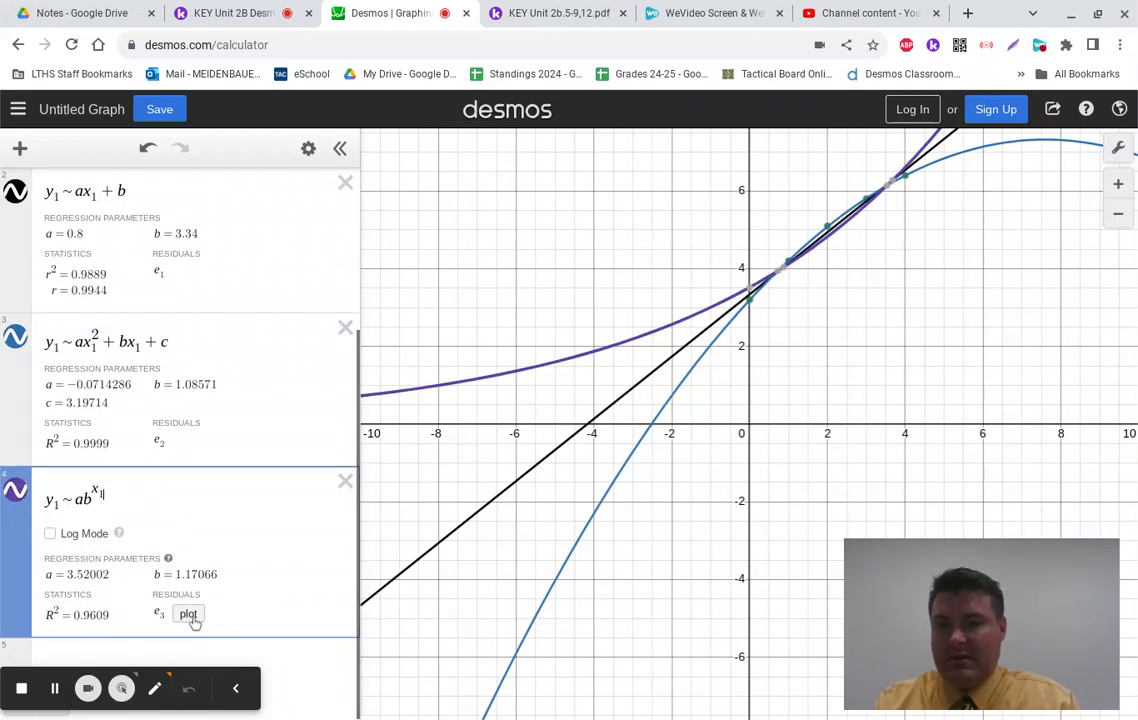
{"action": "left_click", "coordinate": [189, 613]}
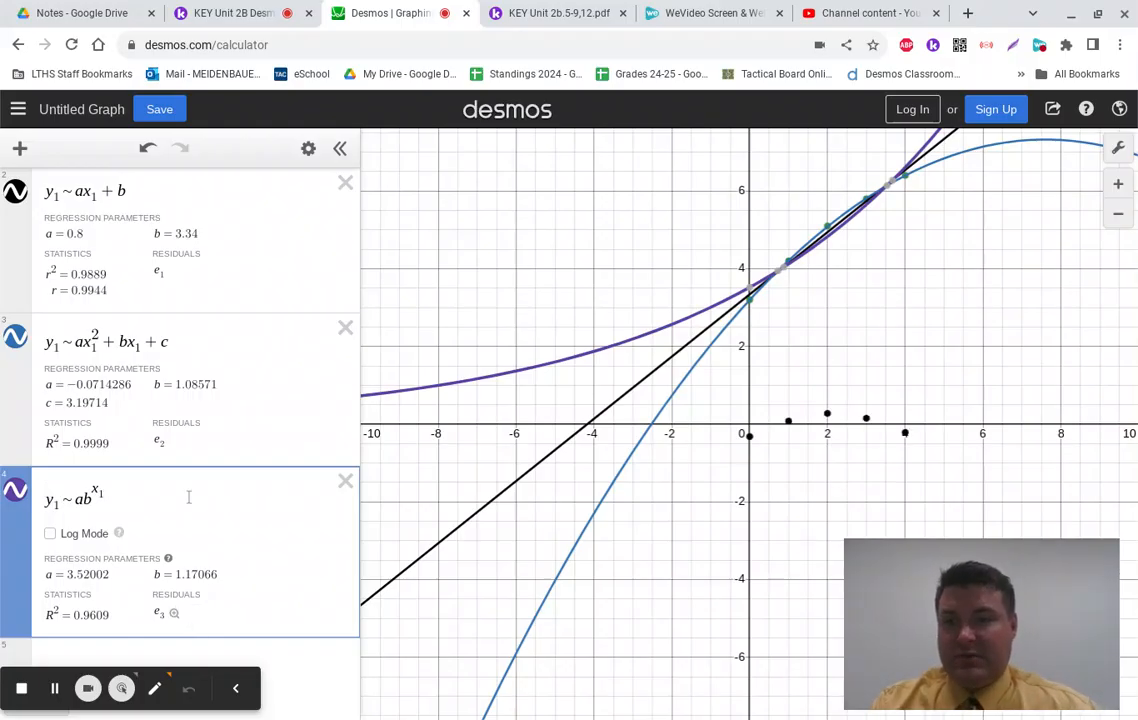
{"action": "scroll", "coordinate": [188, 495], "scroll_direction": "up", "scroll_amount": 3}
{"action": "scroll", "coordinate": [188, 495], "scroll_direction": "down", "scroll_amount": 3}
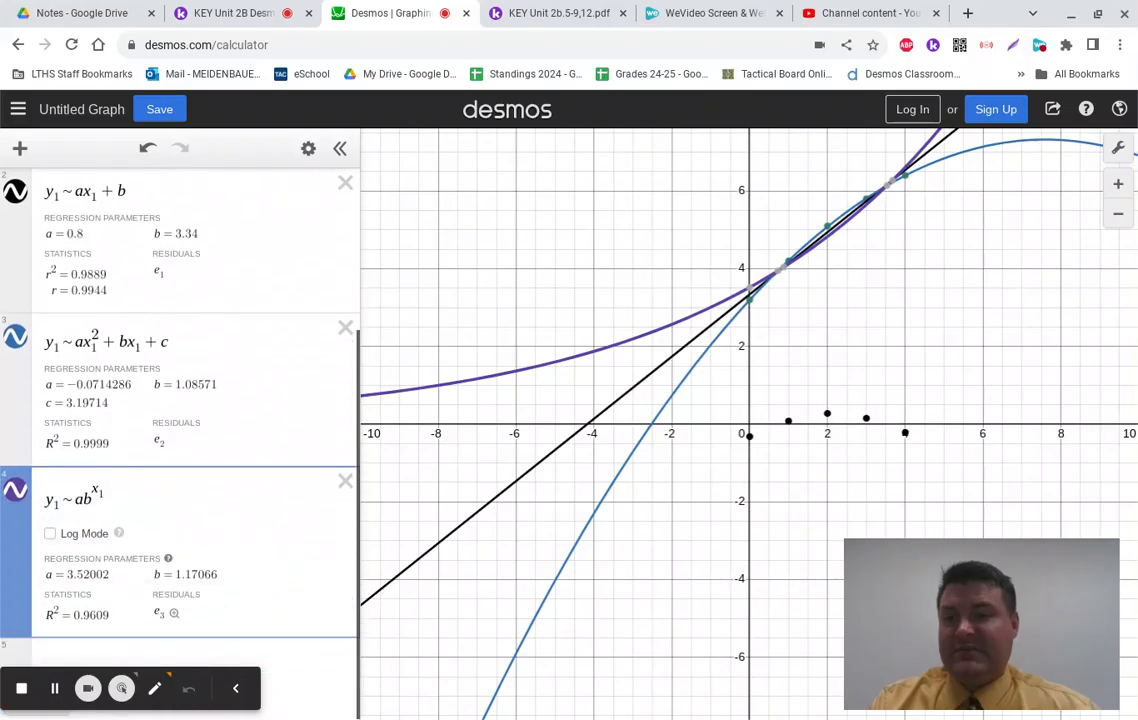
{"action": "left_click", "coordinate": [15, 492]}
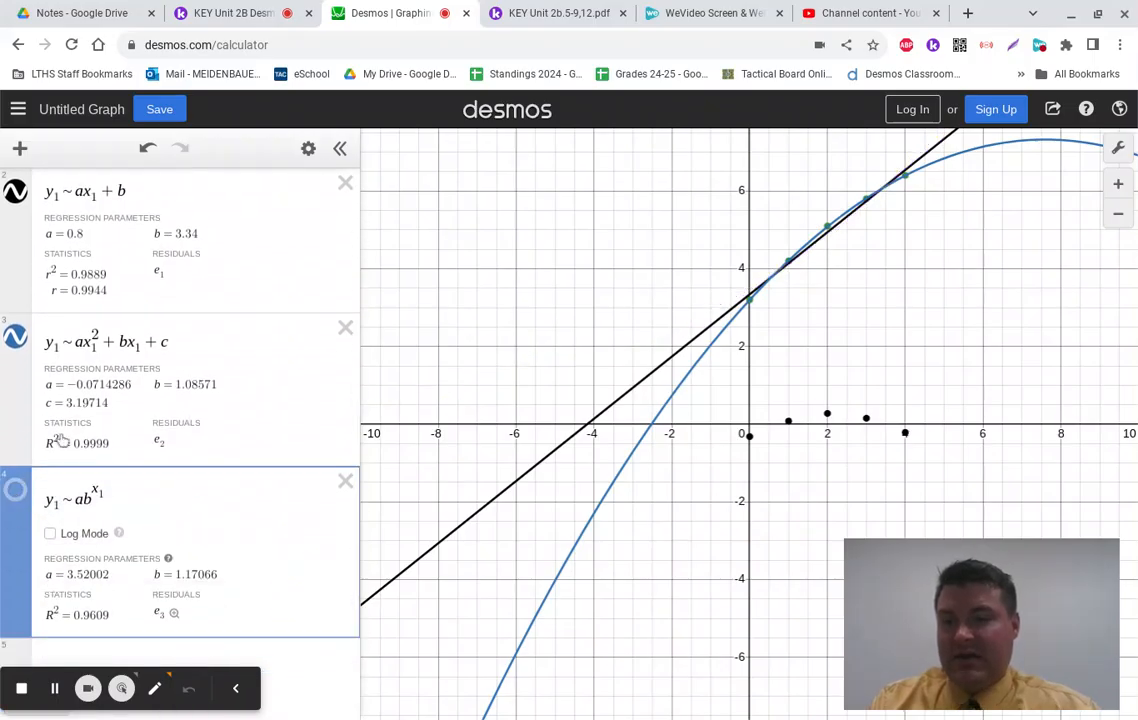
Step: Hide the quadratic and linear regression curves
{"action": "scroll", "coordinate": [18, 460], "scroll_direction": "up", "scroll_amount": 2}
{"action": "left_click", "coordinate": [17, 436]}
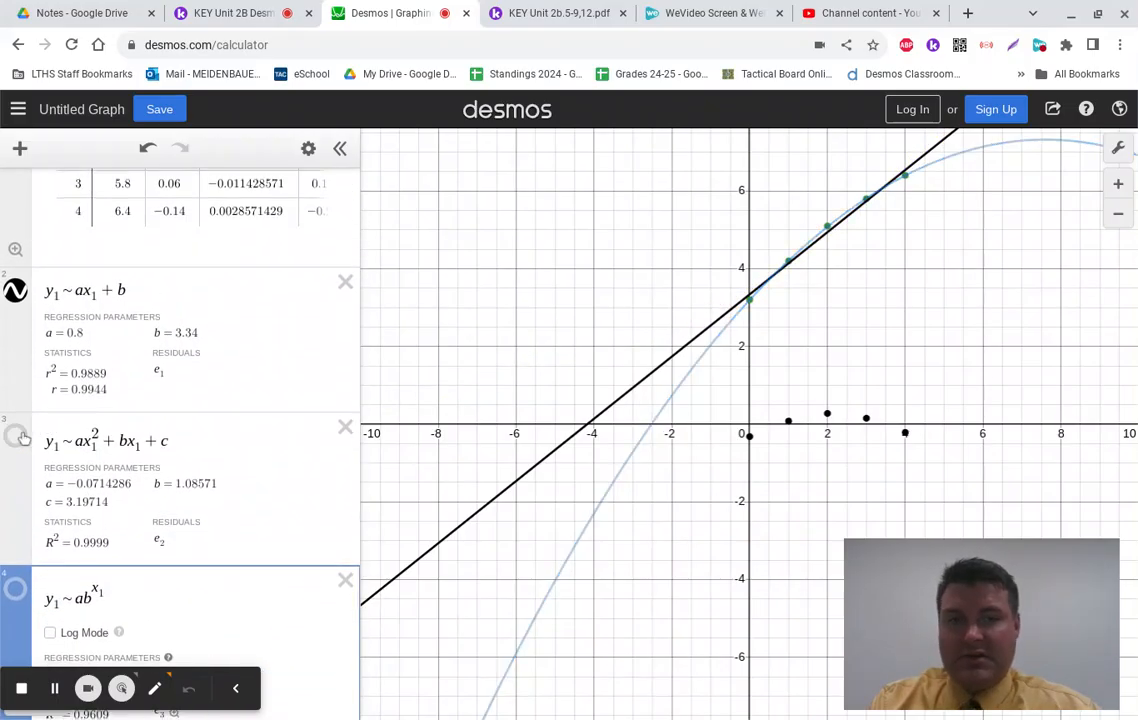
{"action": "left_click", "coordinate": [15, 293]}
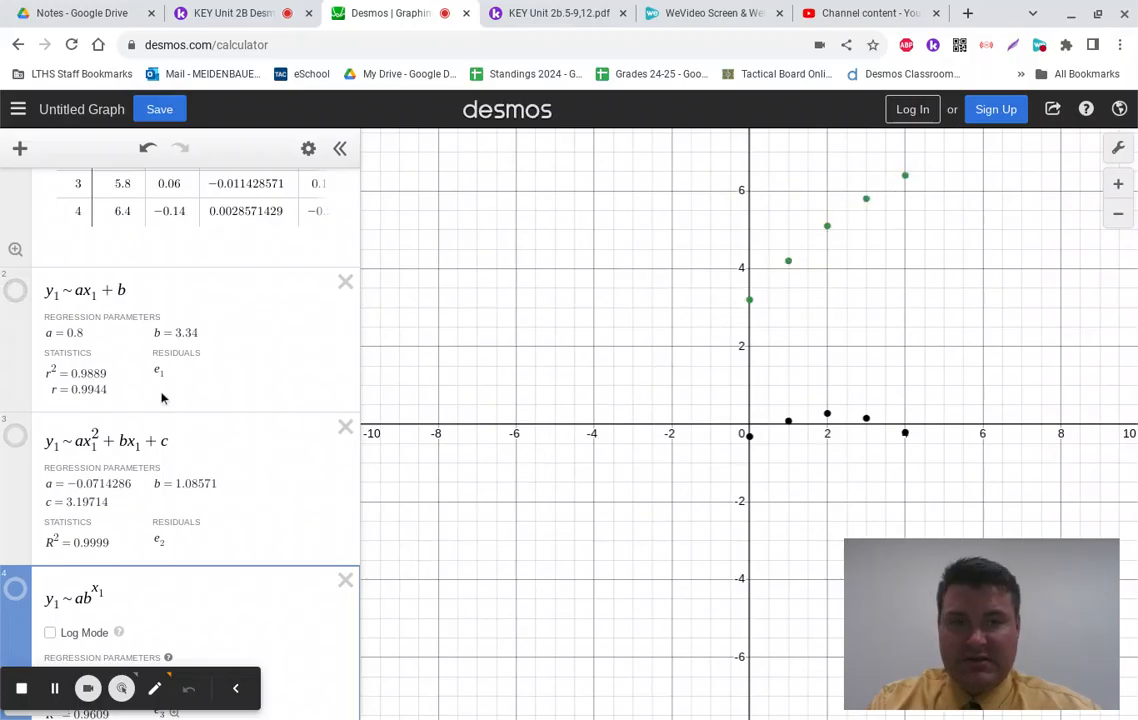
{"action": "scroll", "coordinate": [163, 397], "scroll_direction": "up", "scroll_amount": 1}
{"action": "scroll", "coordinate": [163, 397], "scroll_direction": "down", "scroll_amount": 2}
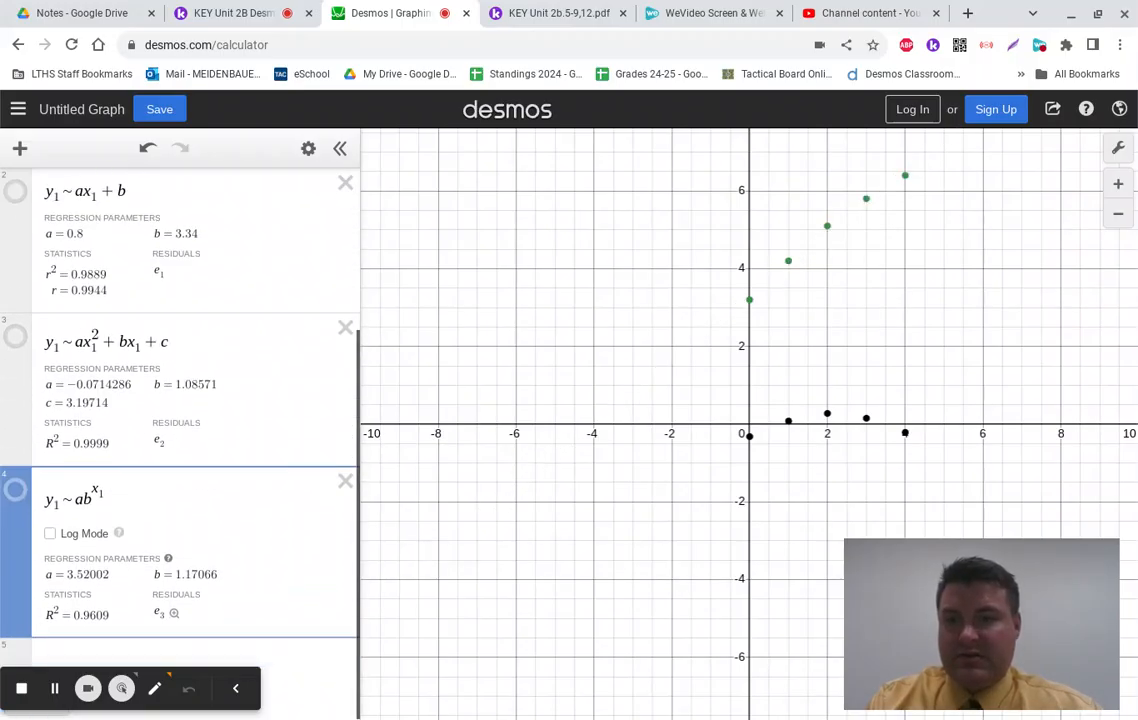
{"action": "scroll", "coordinate": [195, 465], "scroll_direction": "up", "scroll_amount": 2}
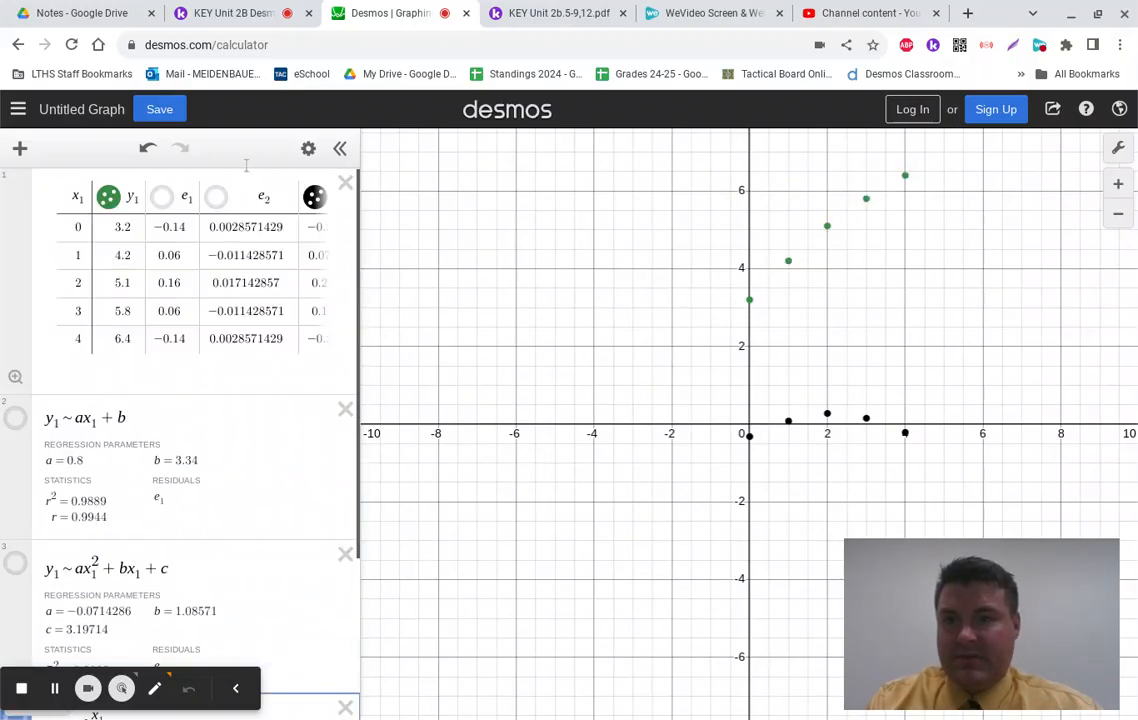
Step: Show e₁, e₂ and e₃ residuals as red, green and black points, zoomed near zero
{"action": "left_click", "coordinate": [313, 197]}
{"action": "left_click", "coordinate": [161, 197]}
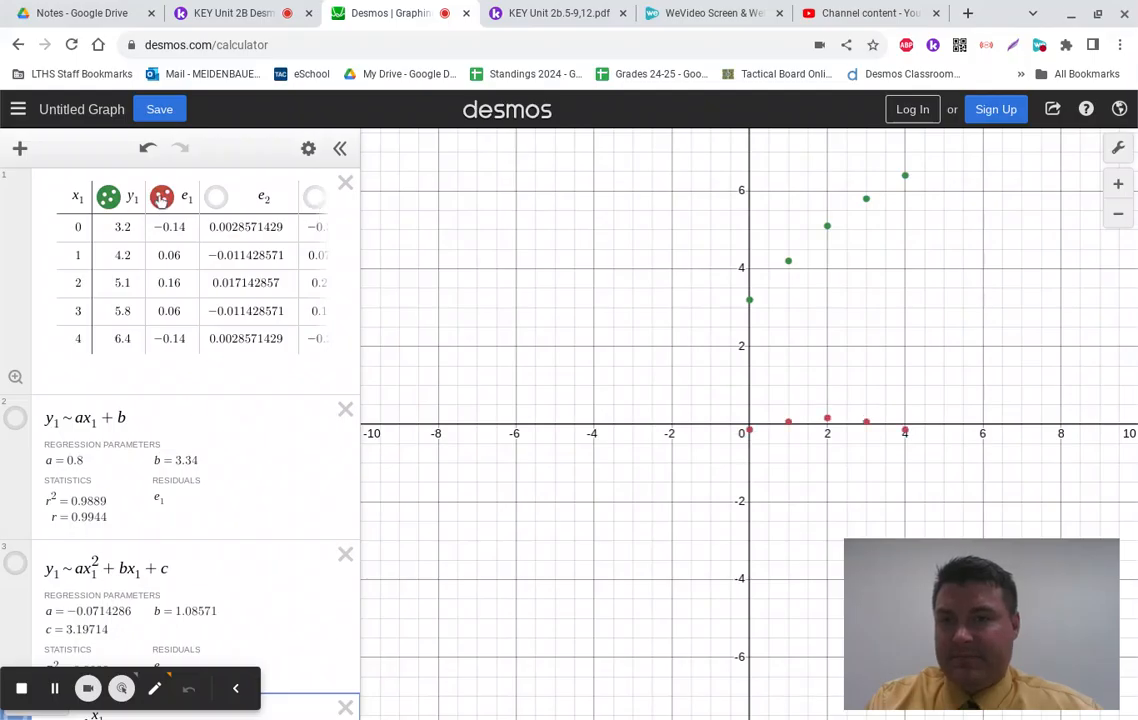
{"action": "left_click", "coordinate": [215, 197]}
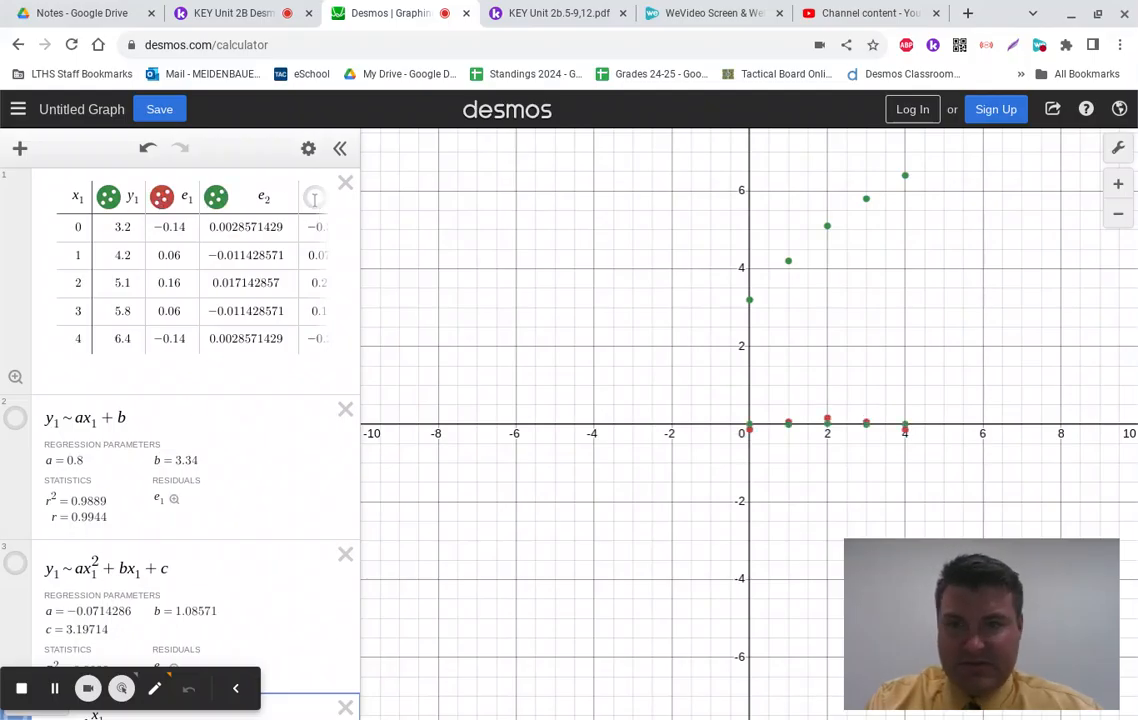
{"action": "left_click", "coordinate": [313, 197]}
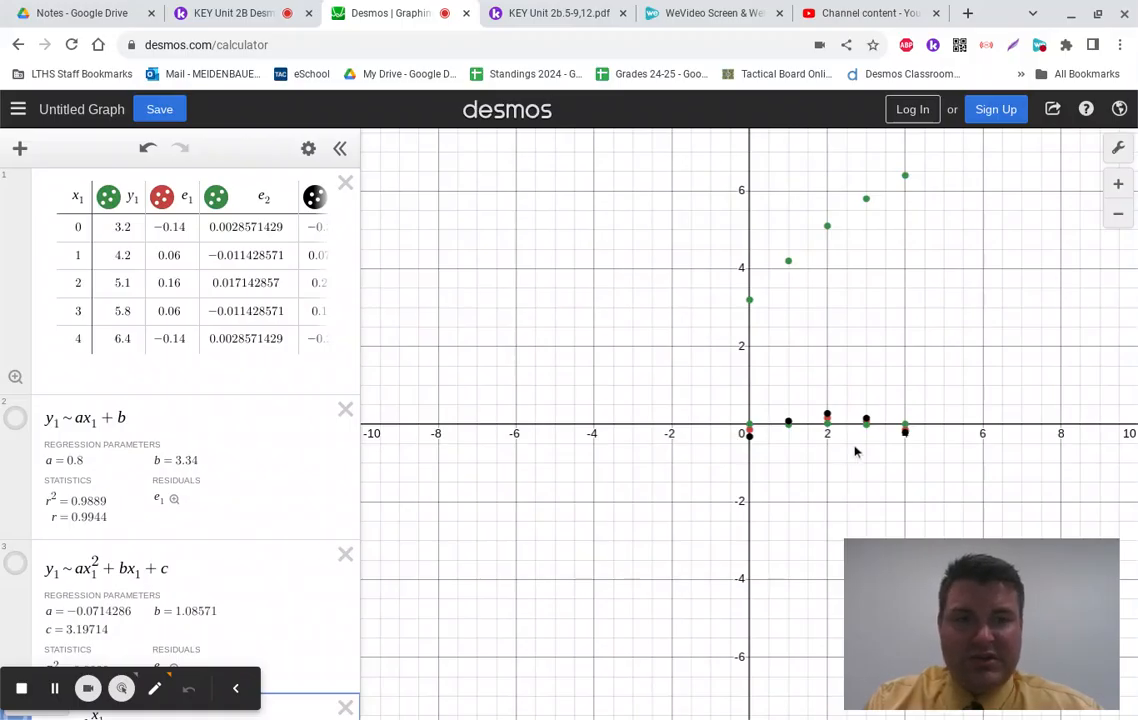
{"action": "scroll", "coordinate": [855, 452], "scroll_direction": "down", "scroll_amount": 2}
{"action": "scroll", "coordinate": [855, 452], "scroll_direction": "up", "scroll_amount": 6}
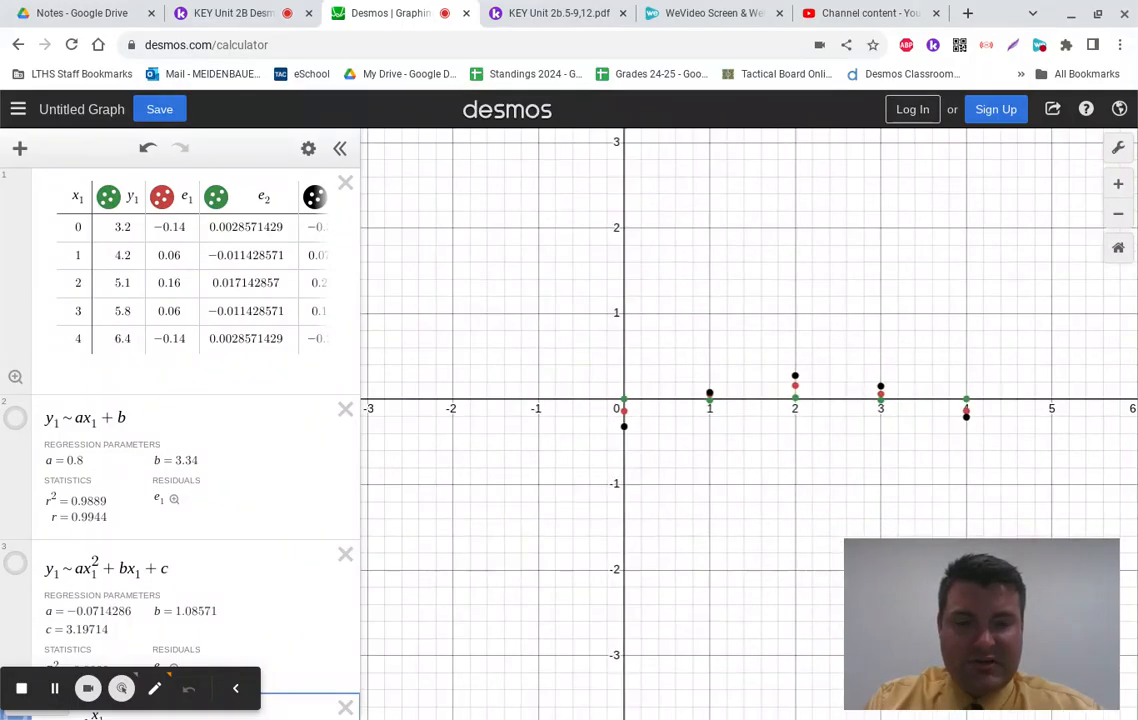
{"action": "scroll", "coordinate": [855, 447], "scroll_direction": "up", "scroll_amount": 3}
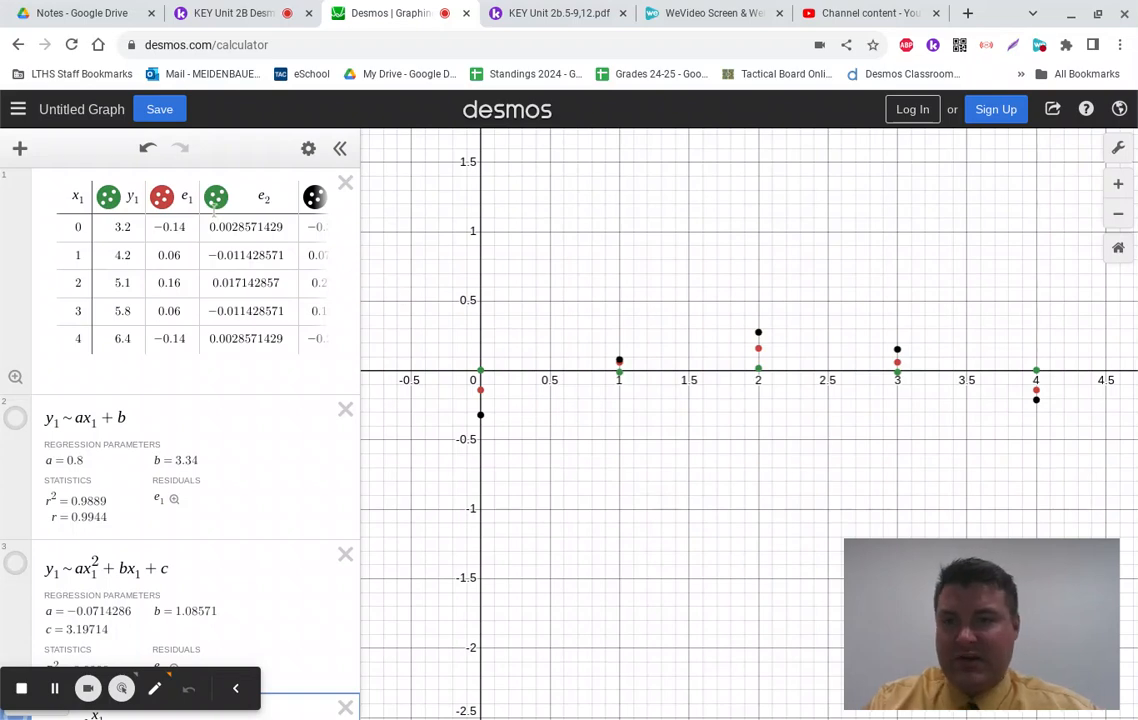
Step: Change the e₂ residual points to blue
{"action": "left_click", "coordinate": [310, 150]}
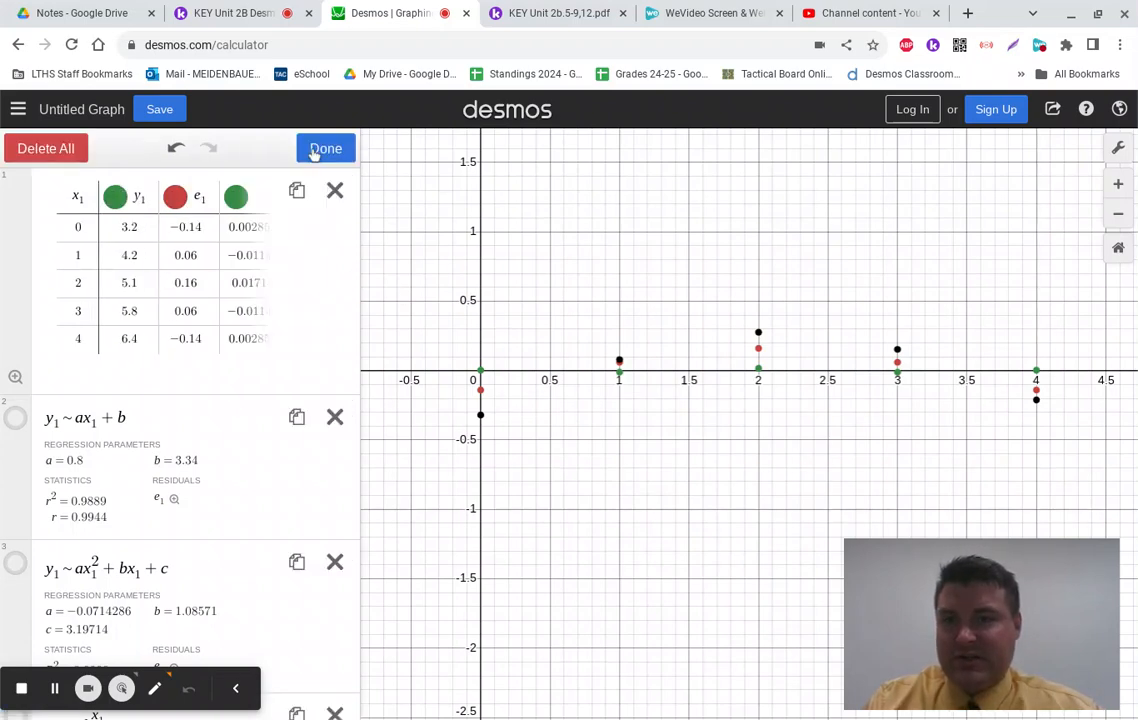
{"action": "left_click", "coordinate": [241, 199]}
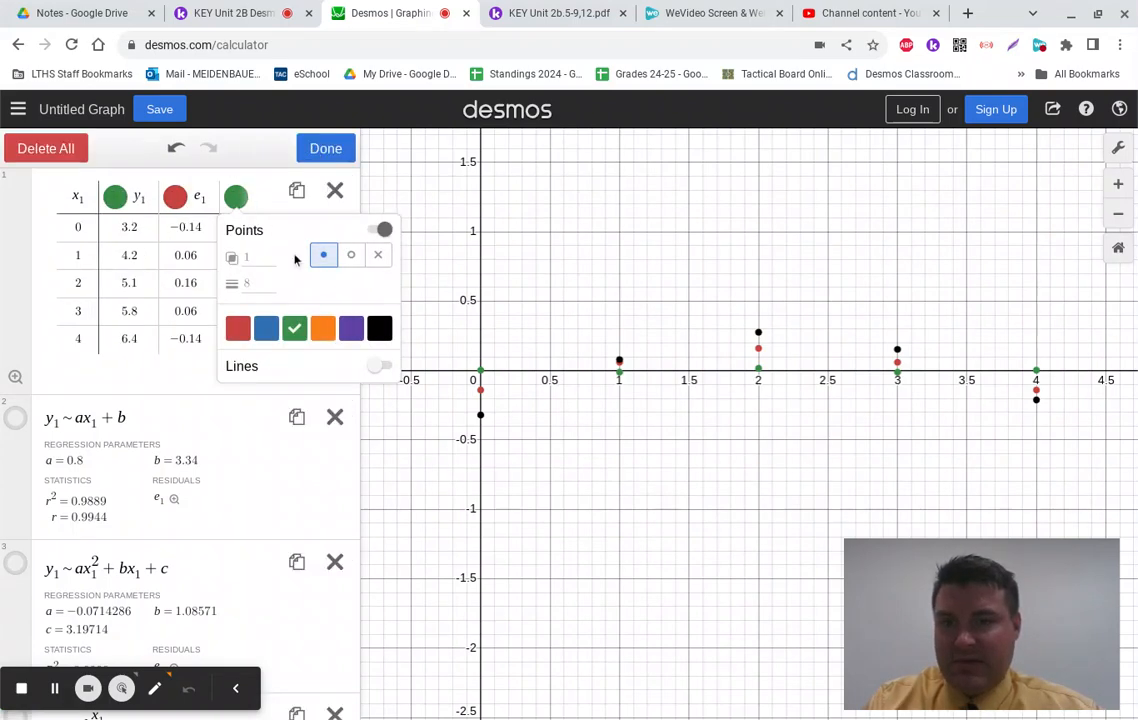
{"action": "left_click", "coordinate": [267, 333]}
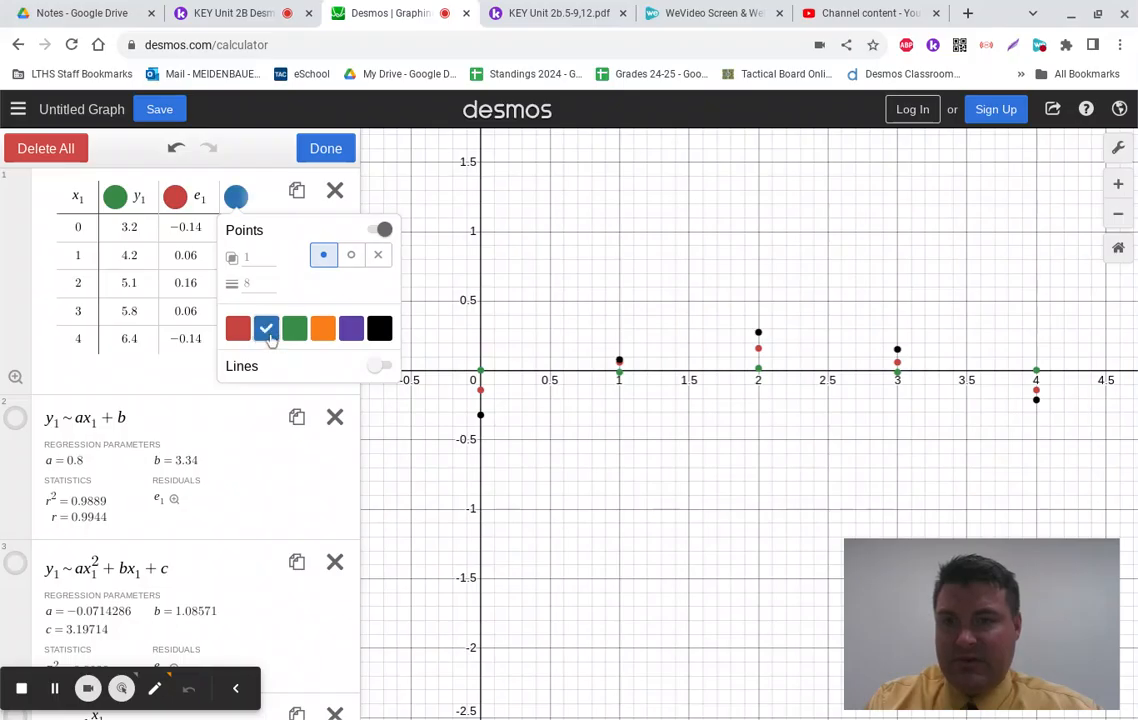
{"action": "left_click", "coordinate": [243, 473]}
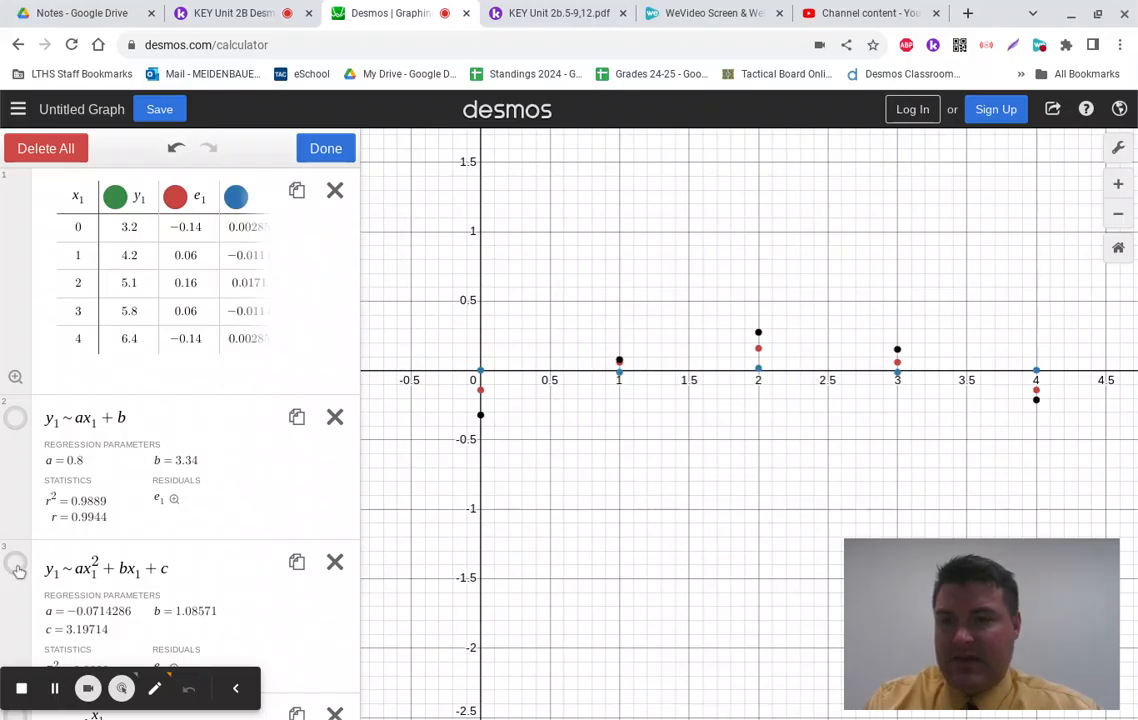
Step: Colour the linear regression red, keep the exponential regression black, and finish editing
{"action": "left_click", "coordinate": [15, 418]}
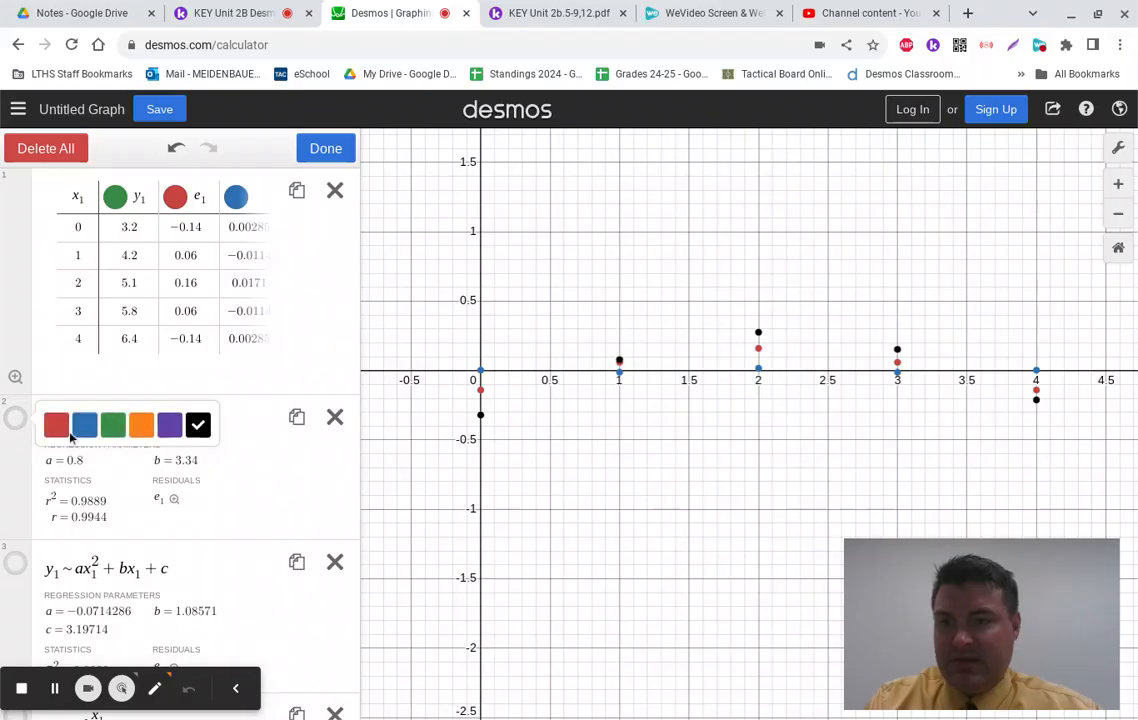
{"action": "left_click", "coordinate": [60, 430]}
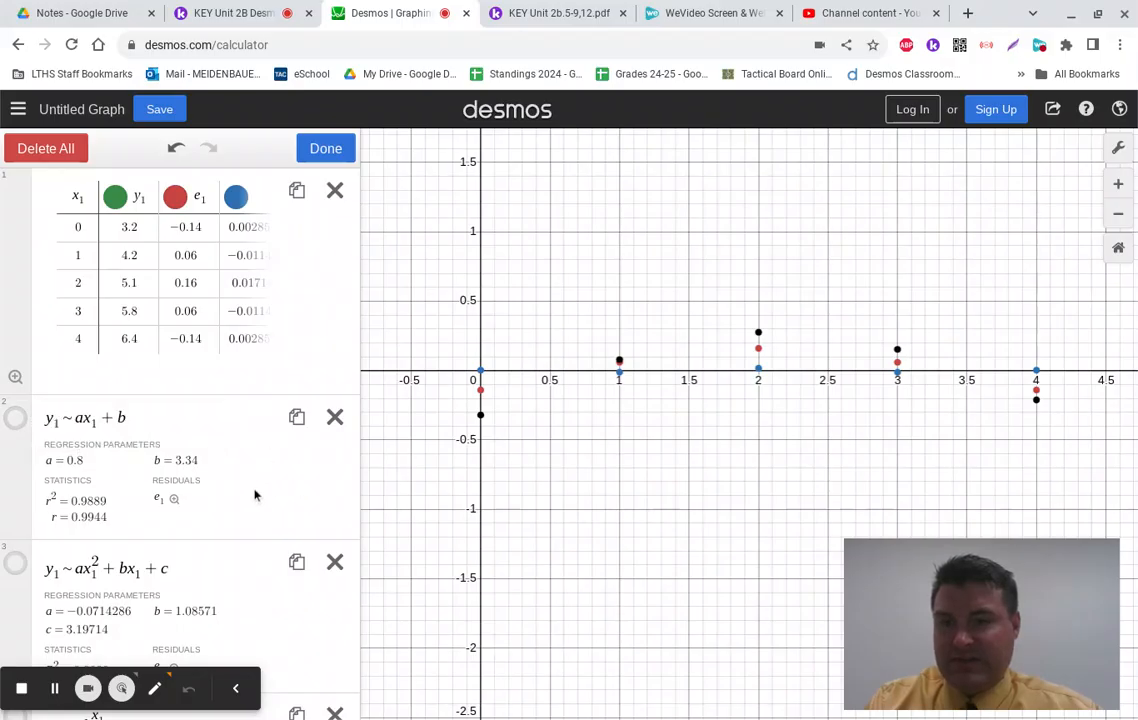
{"action": "scroll", "coordinate": [254, 496], "scroll_direction": "down", "scroll_amount": 2}
{"action": "left_click", "coordinate": [15, 450]}
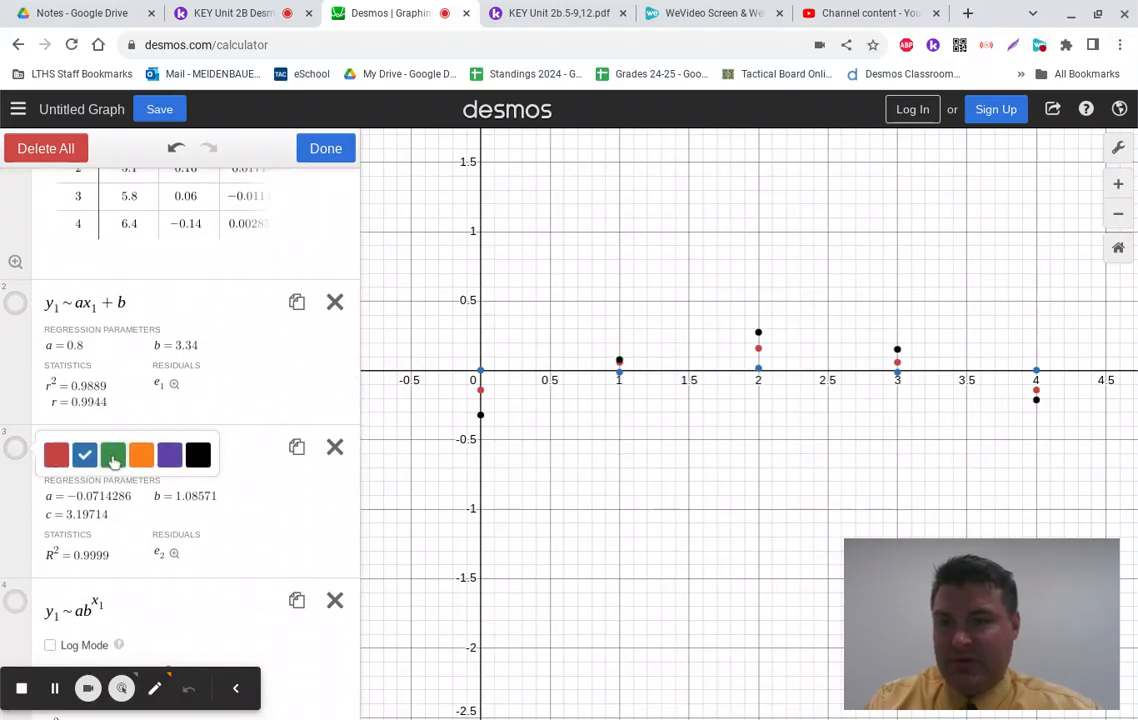
{"action": "left_click", "coordinate": [238, 370]}
{"action": "scroll", "coordinate": [265, 413], "scroll_direction": "up", "scroll_amount": 2}
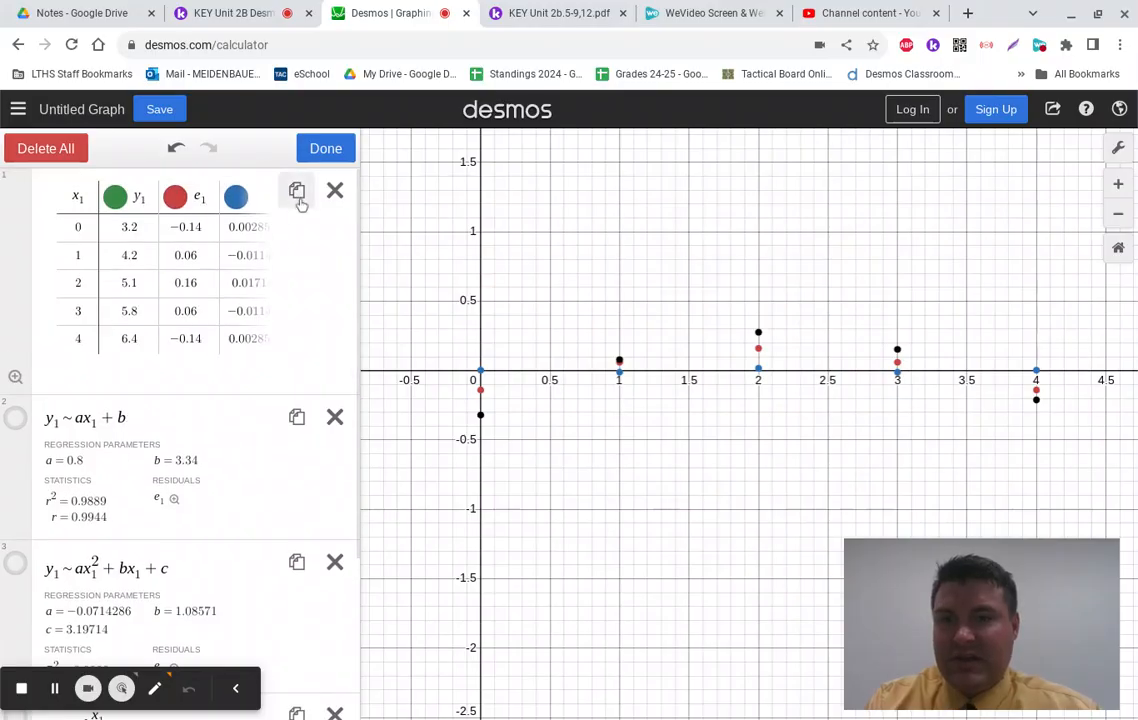
{"action": "scroll", "coordinate": [245, 288], "scroll_direction": "down", "scroll_amount": 3}
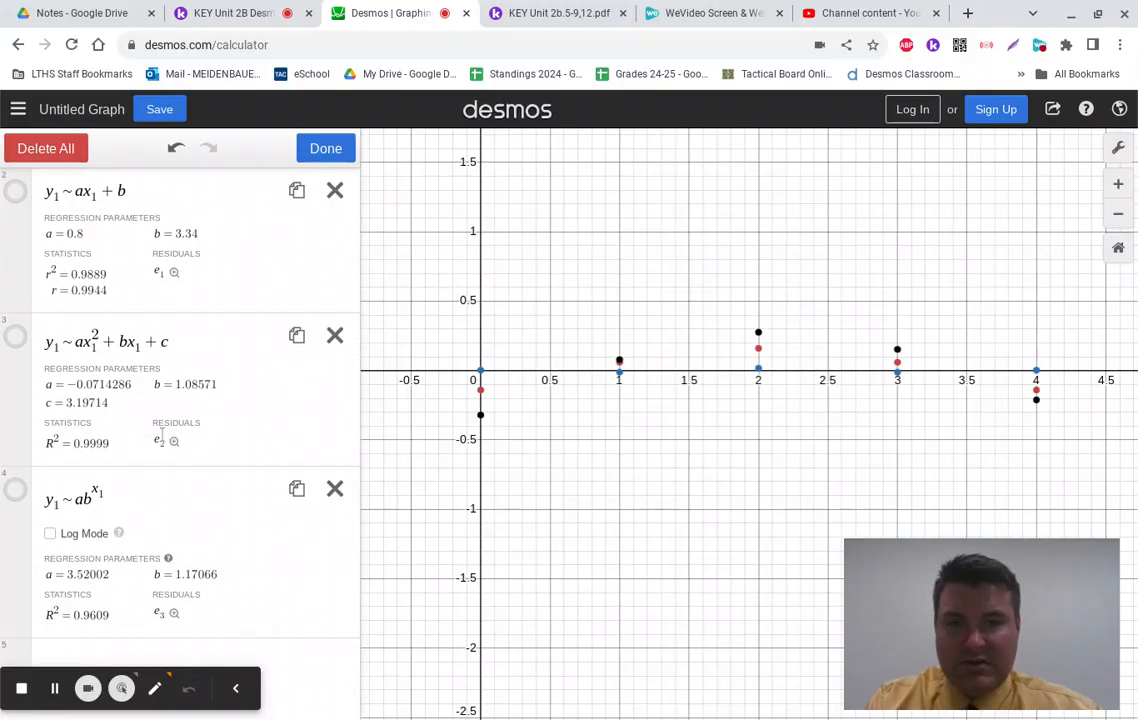
{"action": "left_click", "coordinate": [17, 490]}
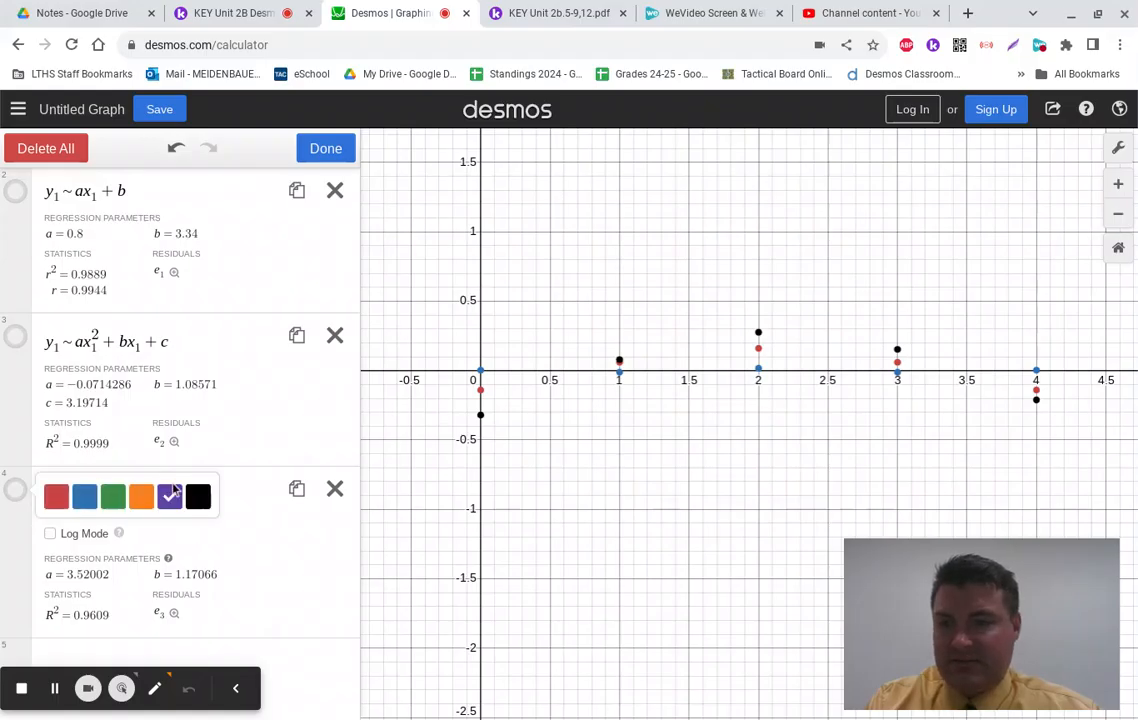
{"action": "left_click", "coordinate": [325, 148]}
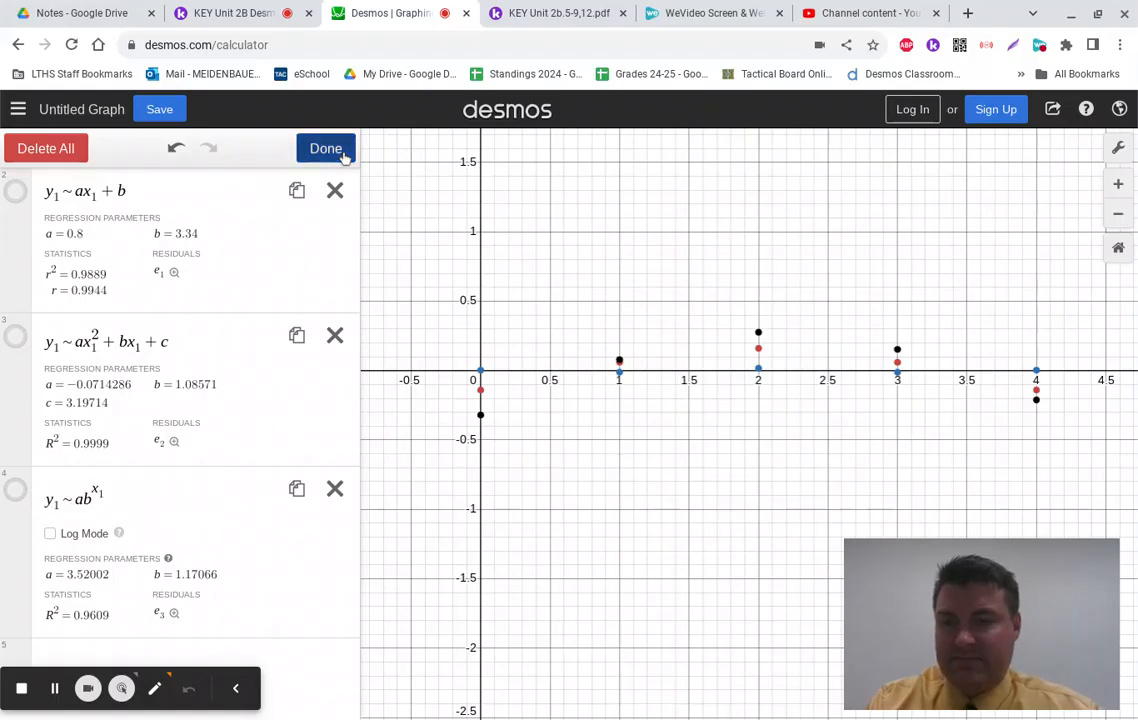
{"action": "scroll", "coordinate": [251, 383], "scroll_direction": "up", "scroll_amount": 2}
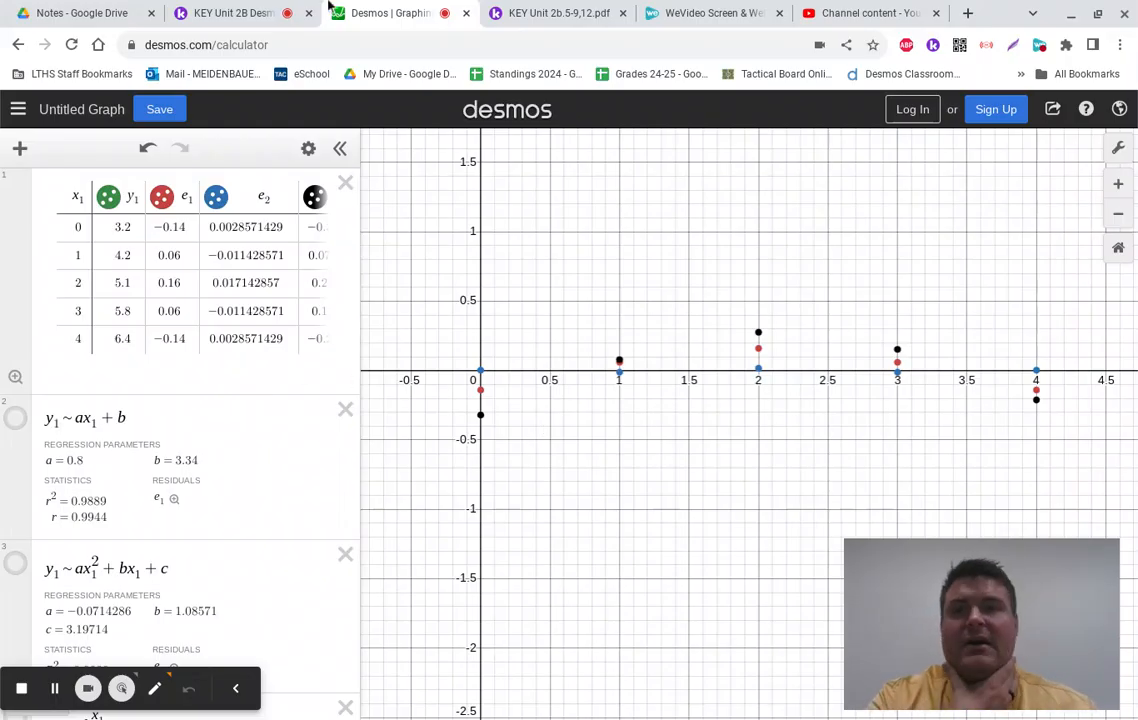
Step: Zoom out and pan the graph so the green data points sit above the residuals
{"action": "scroll", "coordinate": [190, 460], "scroll_direction": "down", "scroll_amount": 3}
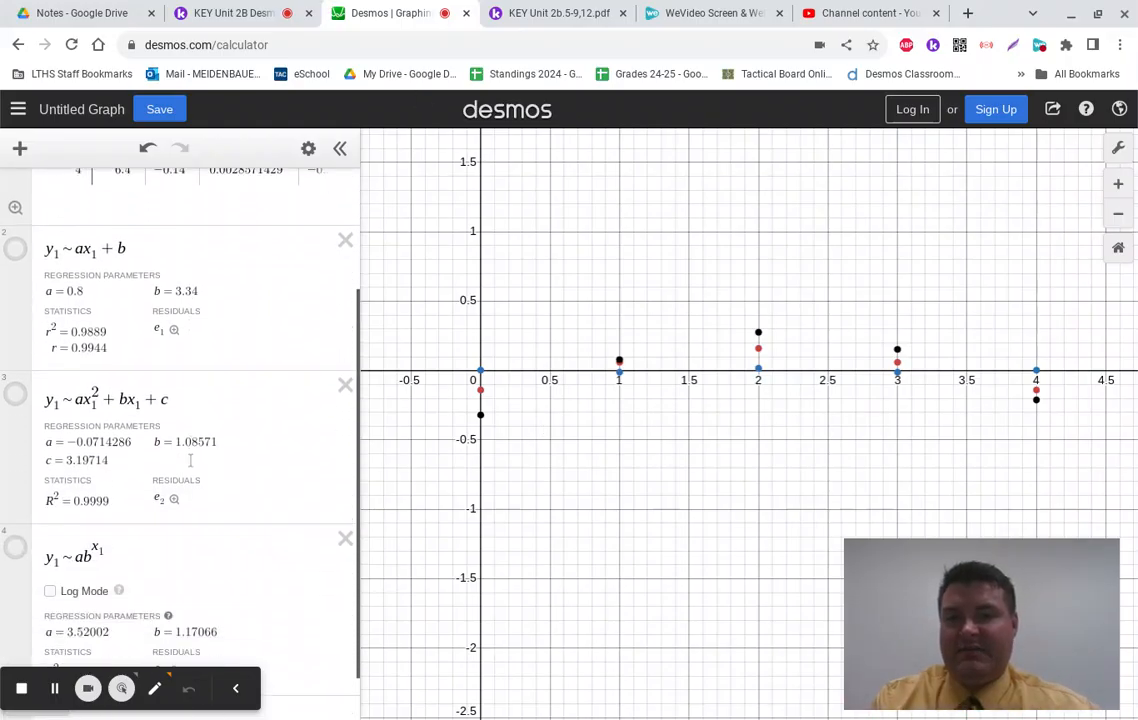
{"action": "scroll", "coordinate": [190, 460], "scroll_direction": "up", "scroll_amount": 3}
{"action": "scroll", "coordinate": [477, 472], "scroll_direction": "down", "scroll_amount": 5}
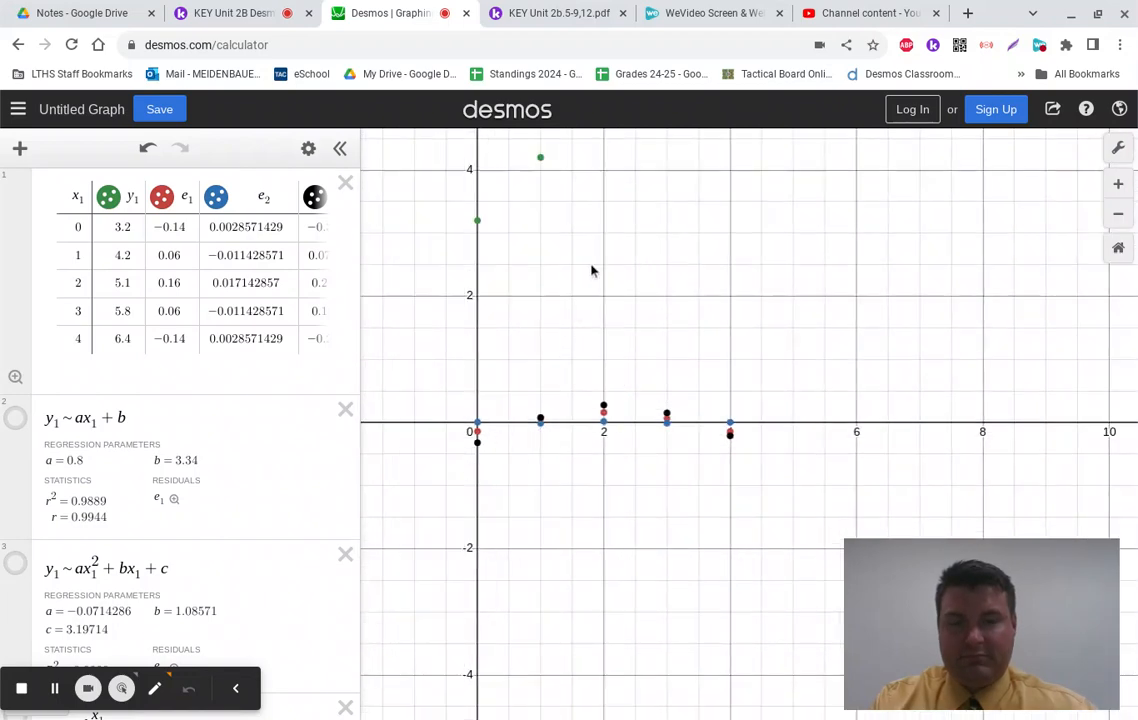
{"action": "left_click_drag", "start_coordinate": [592, 269], "coordinate": [735, 507]}
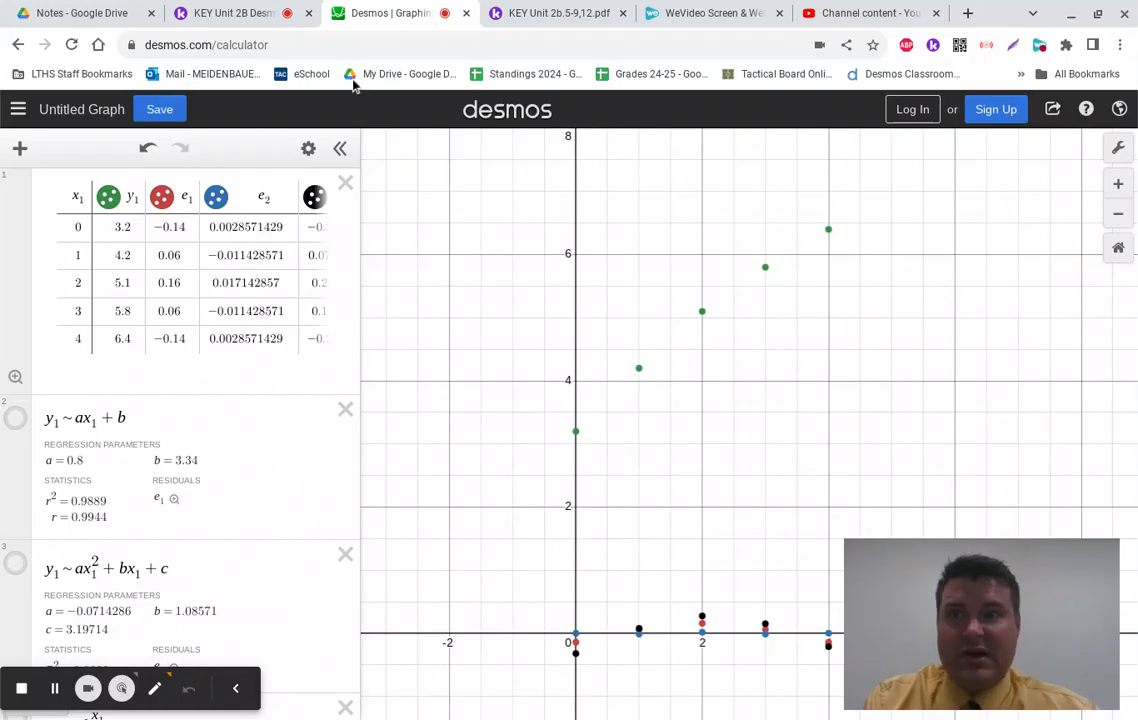
Step: Show the red linear, blue quadratic and black exponential curves, then check the Kami questions
{"action": "left_click", "coordinate": [15, 418]}
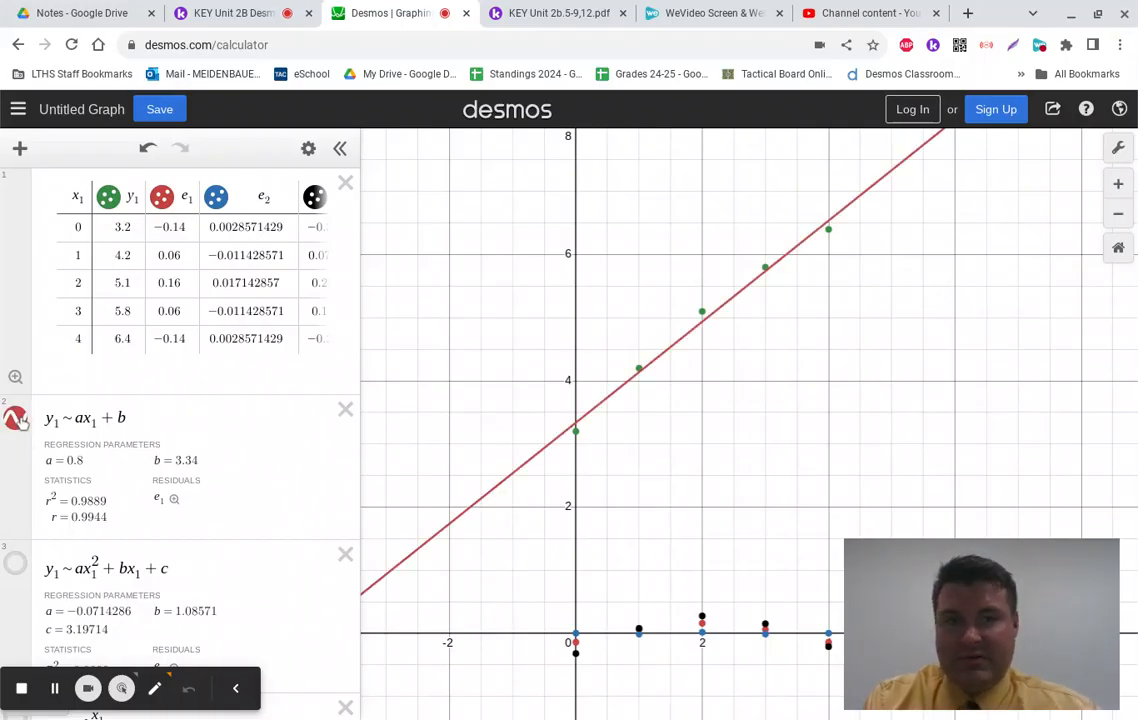
{"action": "left_click", "coordinate": [15, 563]}
{"action": "scroll", "coordinate": [17, 568], "scroll_direction": "down", "scroll_amount": 3}
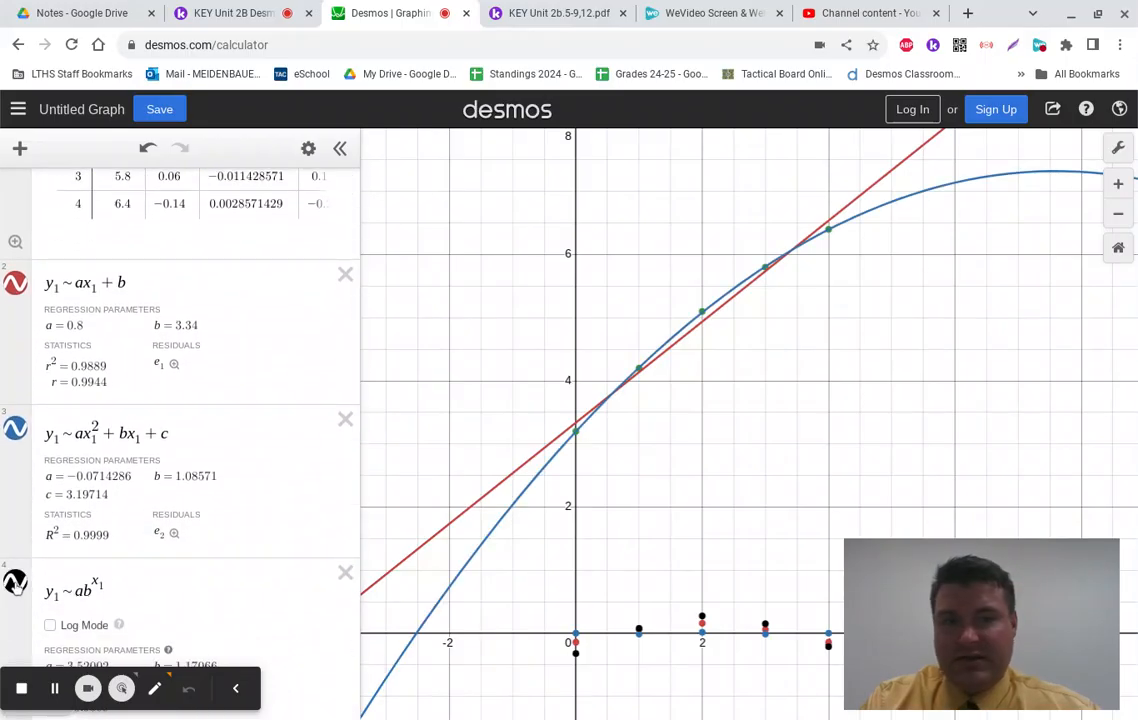
{"action": "left_click", "coordinate": [16, 577]}
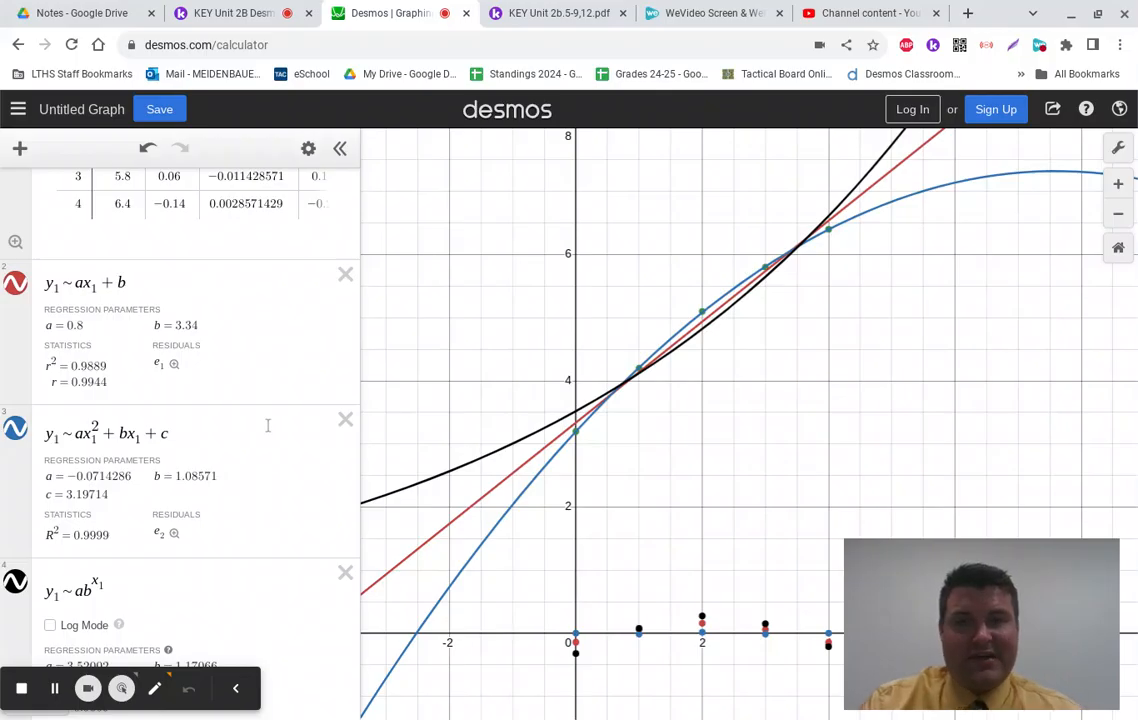
{"action": "scroll", "coordinate": [267, 425], "scroll_direction": "up", "scroll_amount": 3}
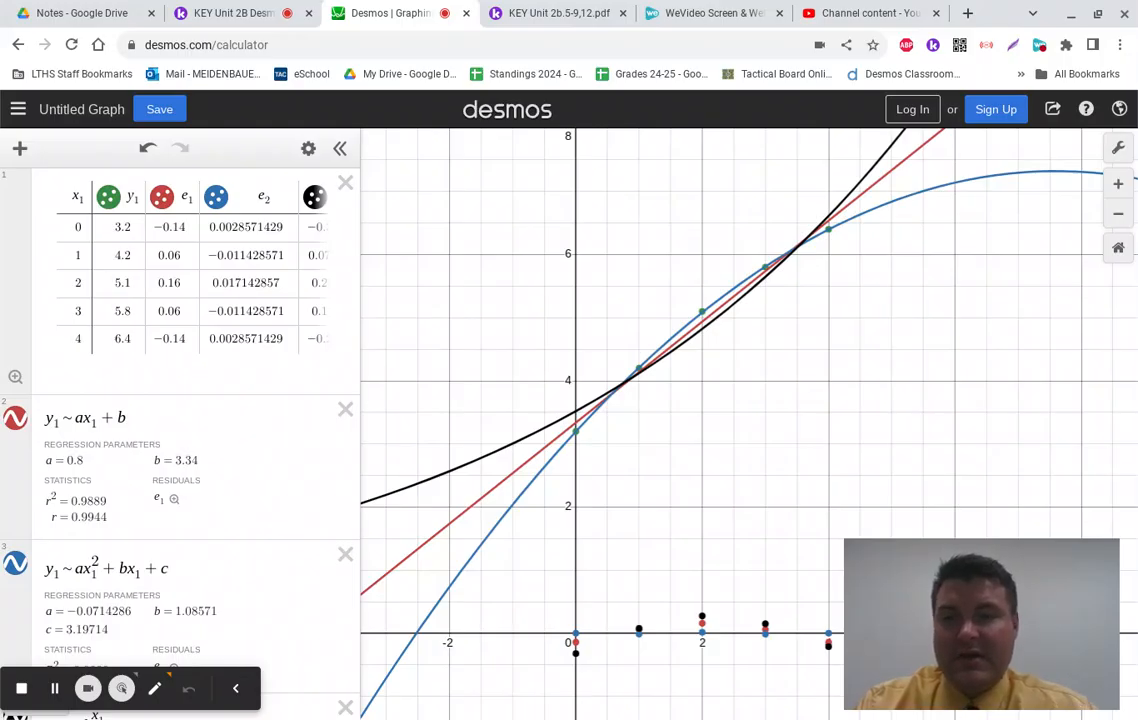
{"action": "left_click", "coordinate": [249, 12]}
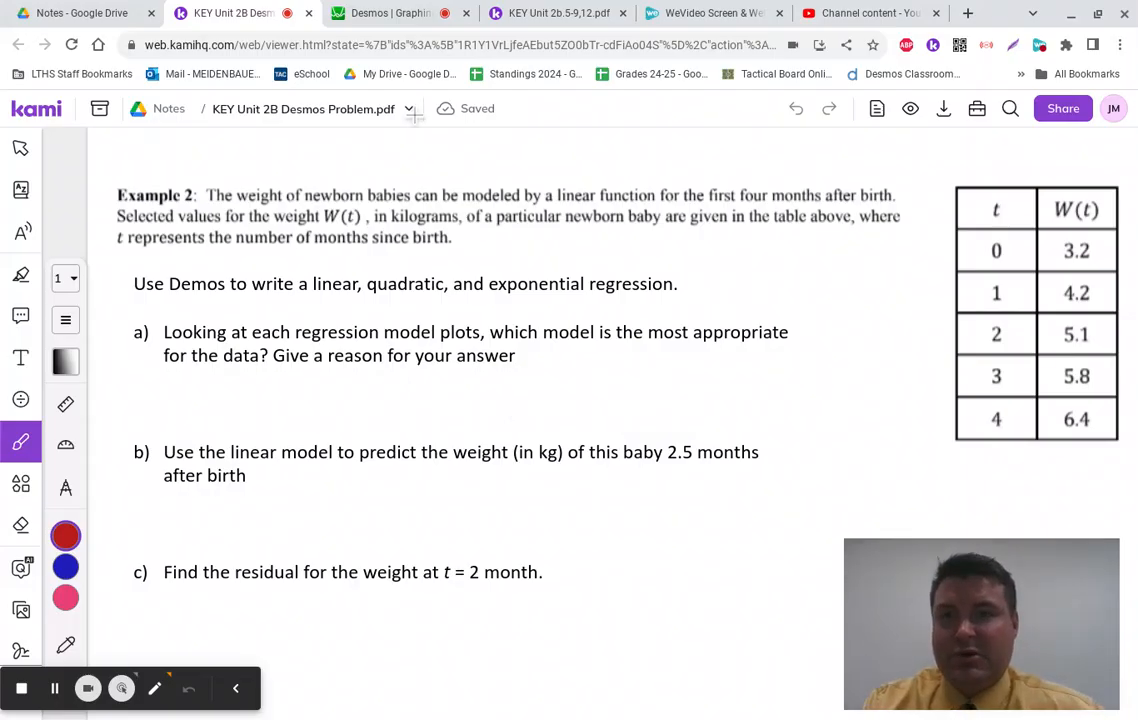
{"action": "left_click", "coordinate": [400, 10]}
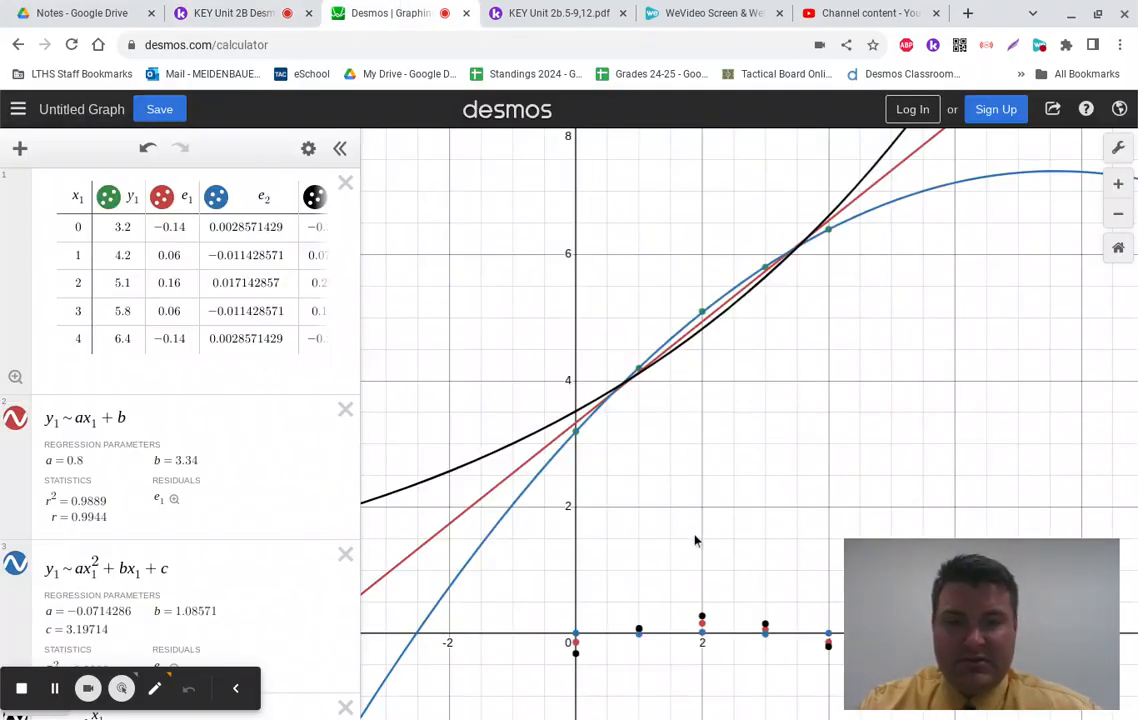
Step: Zoom and pan to frame the residual points near the x-axis from x = 0 to 5
{"action": "scroll", "coordinate": [695, 540], "scroll_direction": "down", "scroll_amount": 3}
{"action": "scroll", "coordinate": [695, 540], "scroll_direction": "up", "scroll_amount": 10}
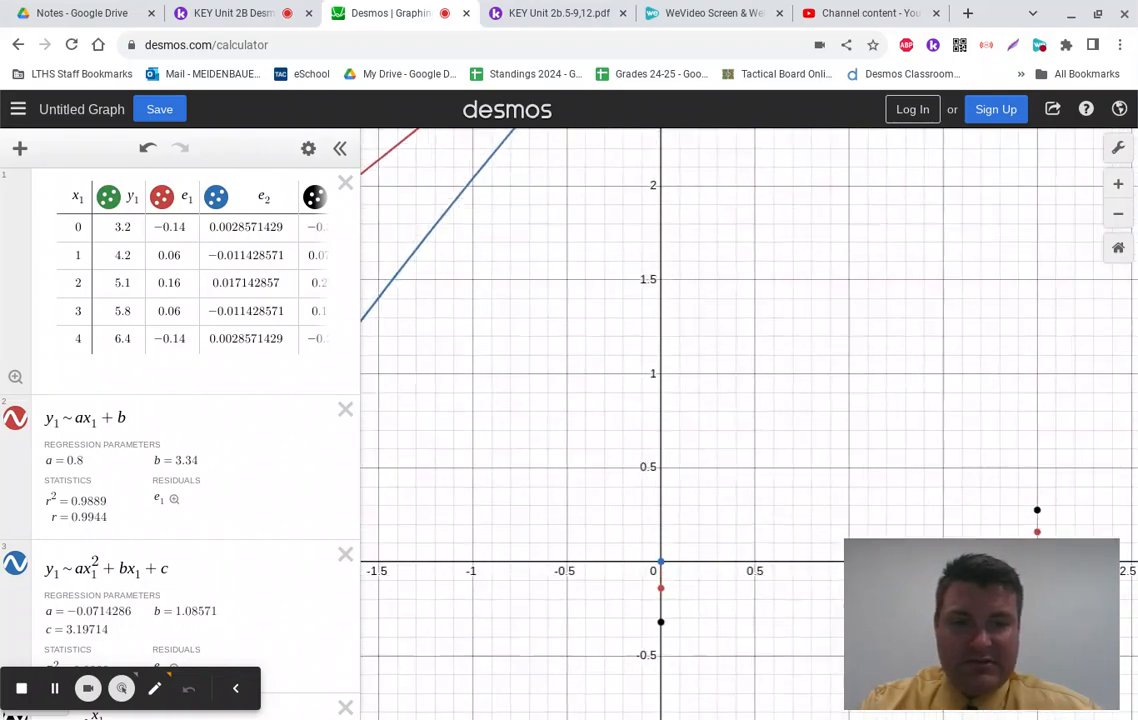
{"action": "left_click_drag", "start_coordinate": [805, 472], "coordinate": [545, 308]}
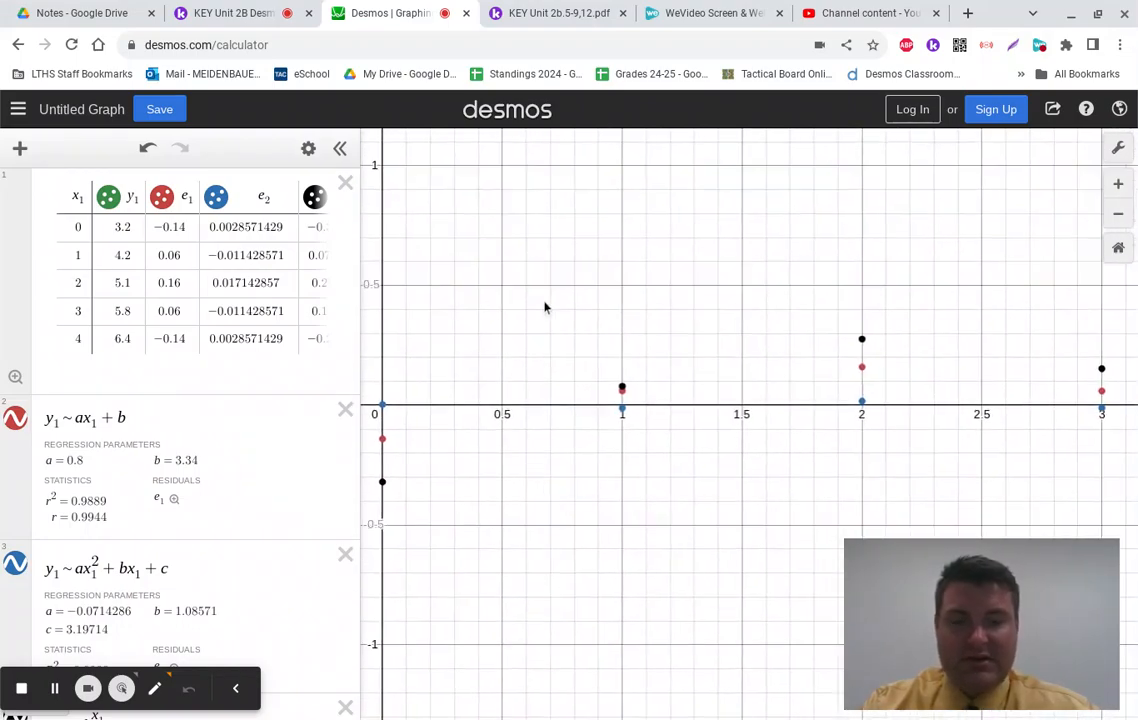
{"action": "scroll", "coordinate": [545, 308], "scroll_direction": "down", "scroll_amount": 5}
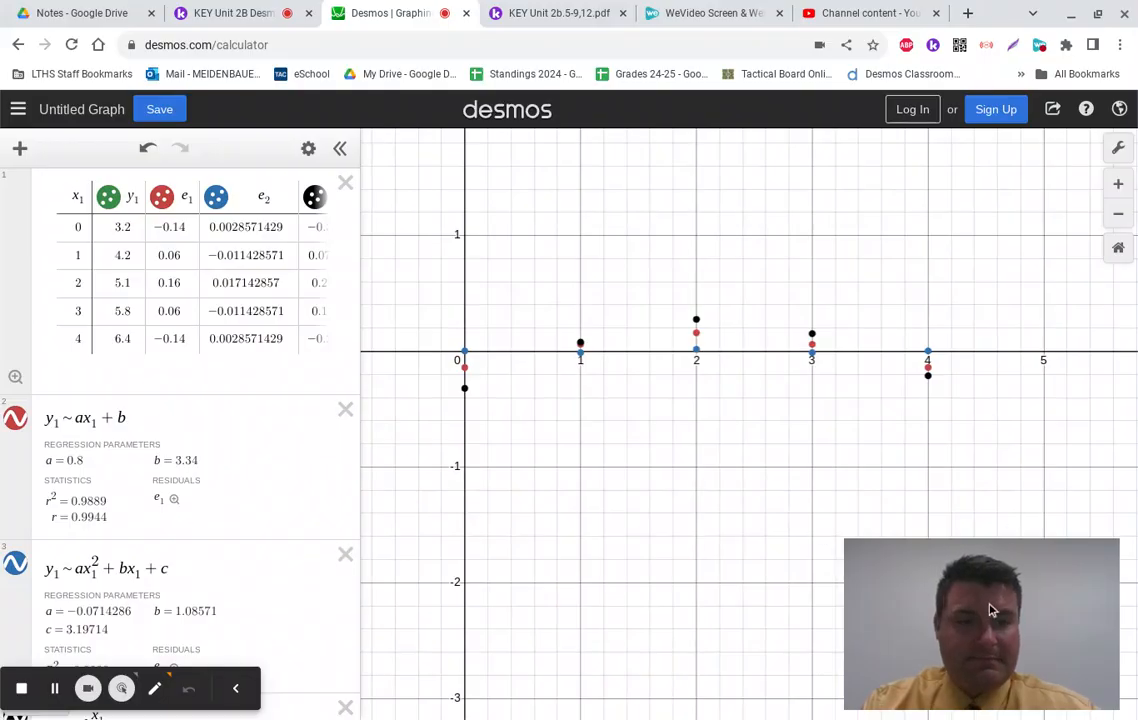
{"action": "left_click", "coordinate": [1119, 214]}
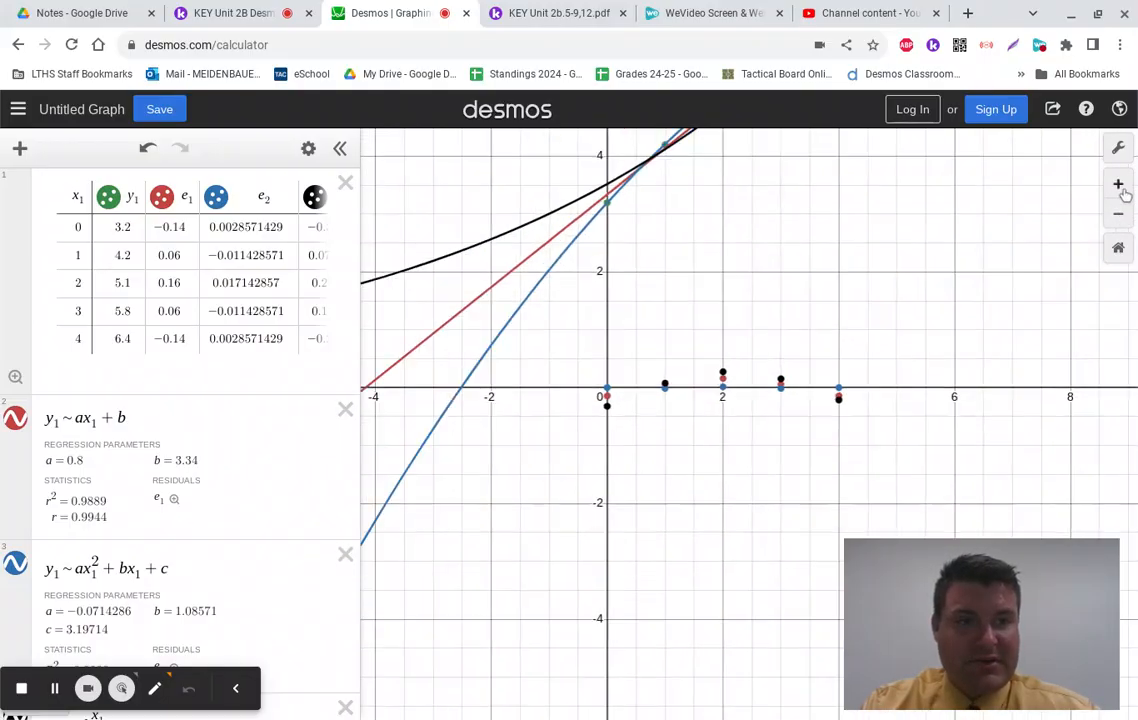
{"action": "left_click", "coordinate": [1120, 188]}
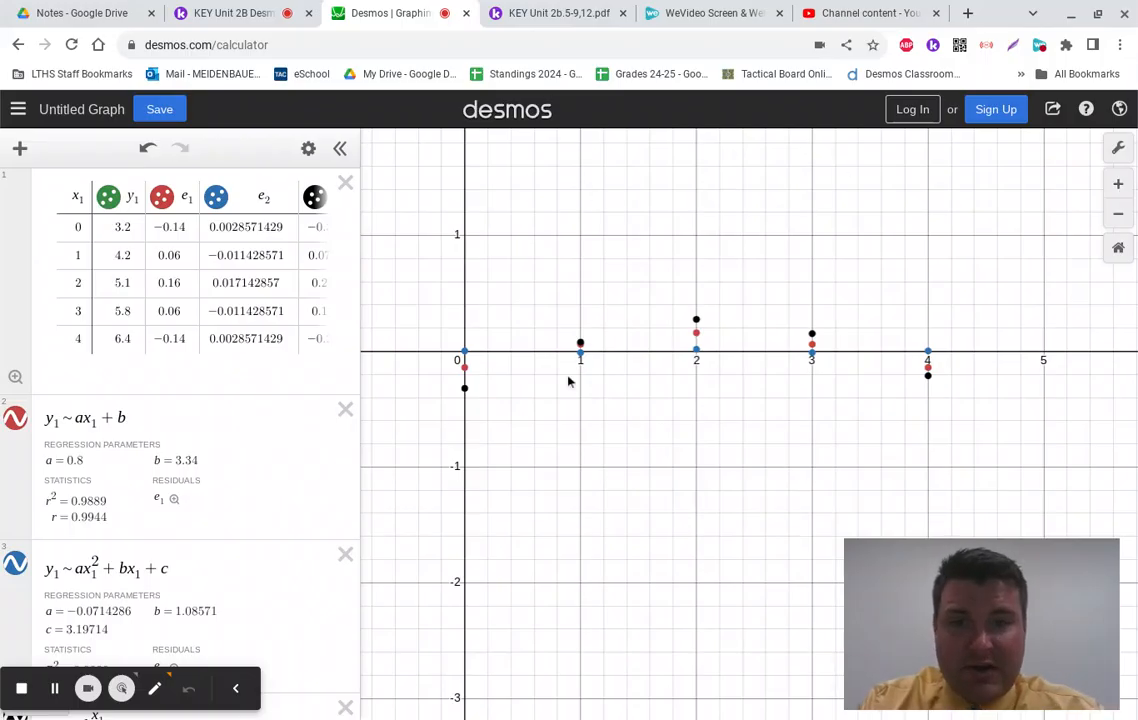
{"action": "scroll", "coordinate": [567, 381], "scroll_direction": "up", "scroll_amount": 3}
{"action": "scroll", "coordinate": [567, 381], "scroll_direction": "down", "scroll_amount": 2}
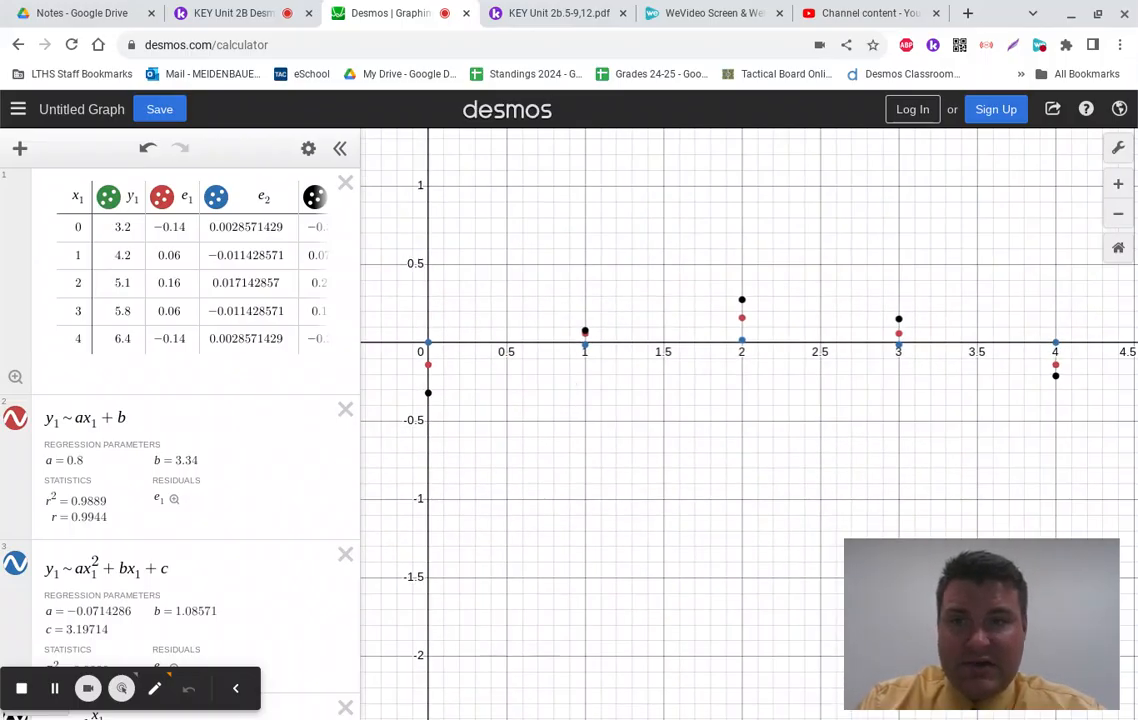
{"action": "scroll", "coordinate": [568, 383], "scroll_direction": "down", "scroll_amount": 1}
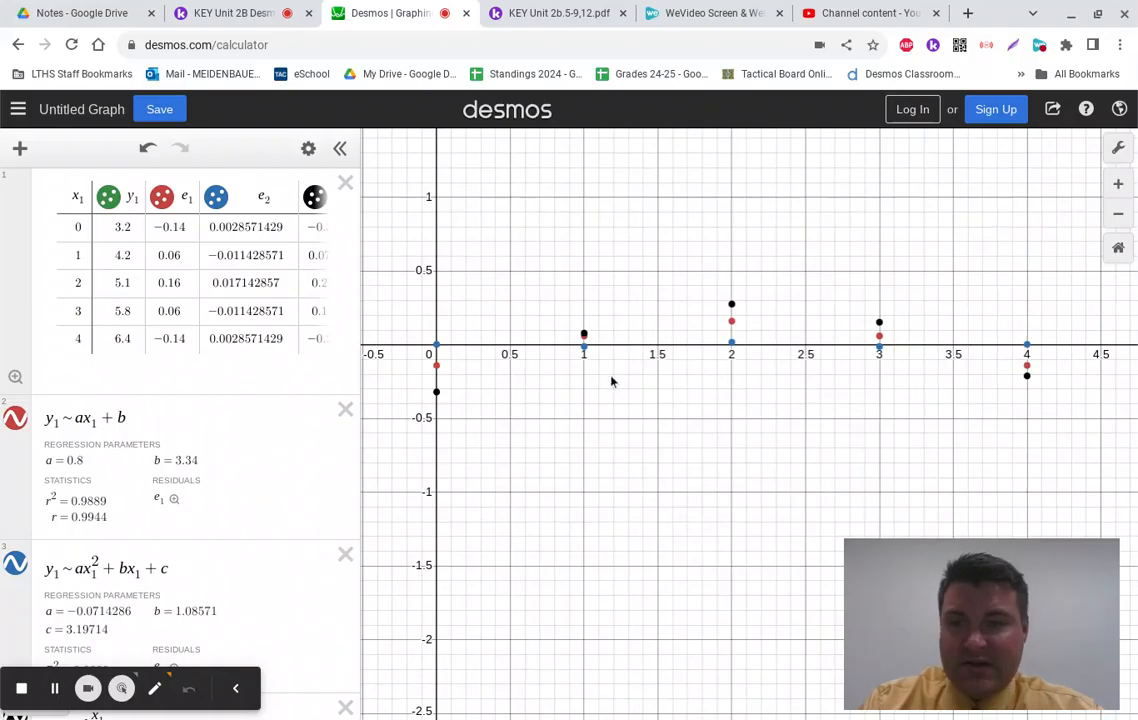
{"action": "scroll", "coordinate": [295, 487], "scroll_direction": "down", "scroll_amount": 3}
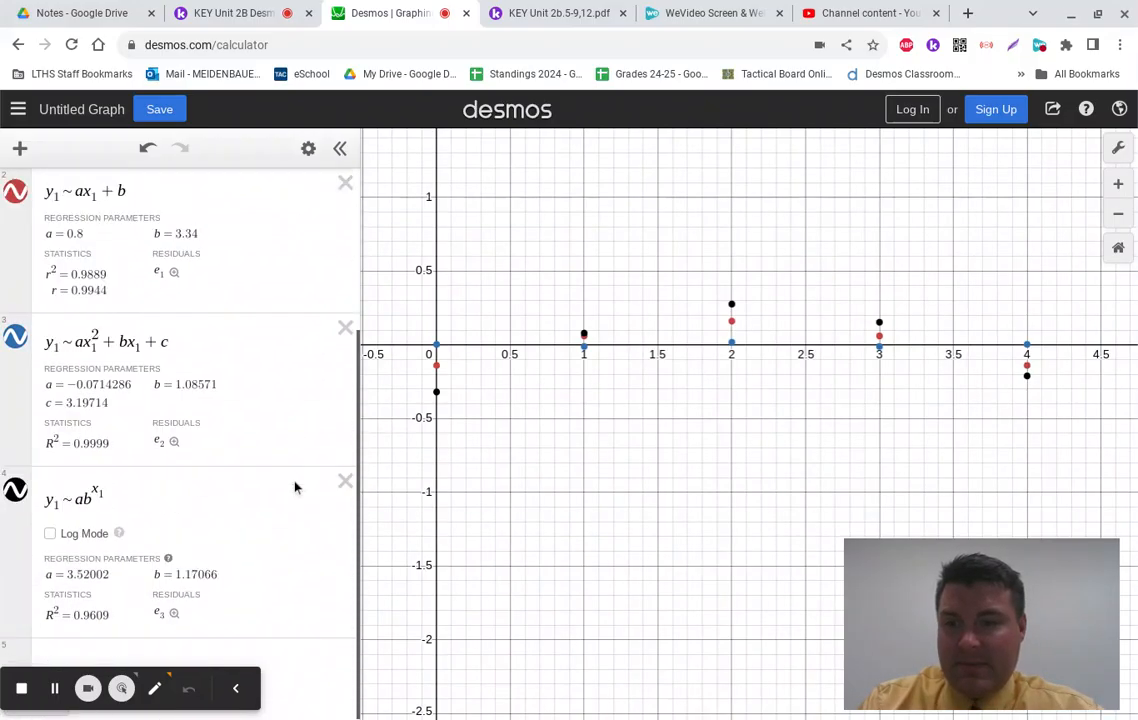
{"action": "scroll", "coordinate": [295, 487], "scroll_direction": "up", "scroll_amount": 2}
{"action": "scroll", "coordinate": [180, 400], "scroll_direction": "up", "scroll_amount": 1}
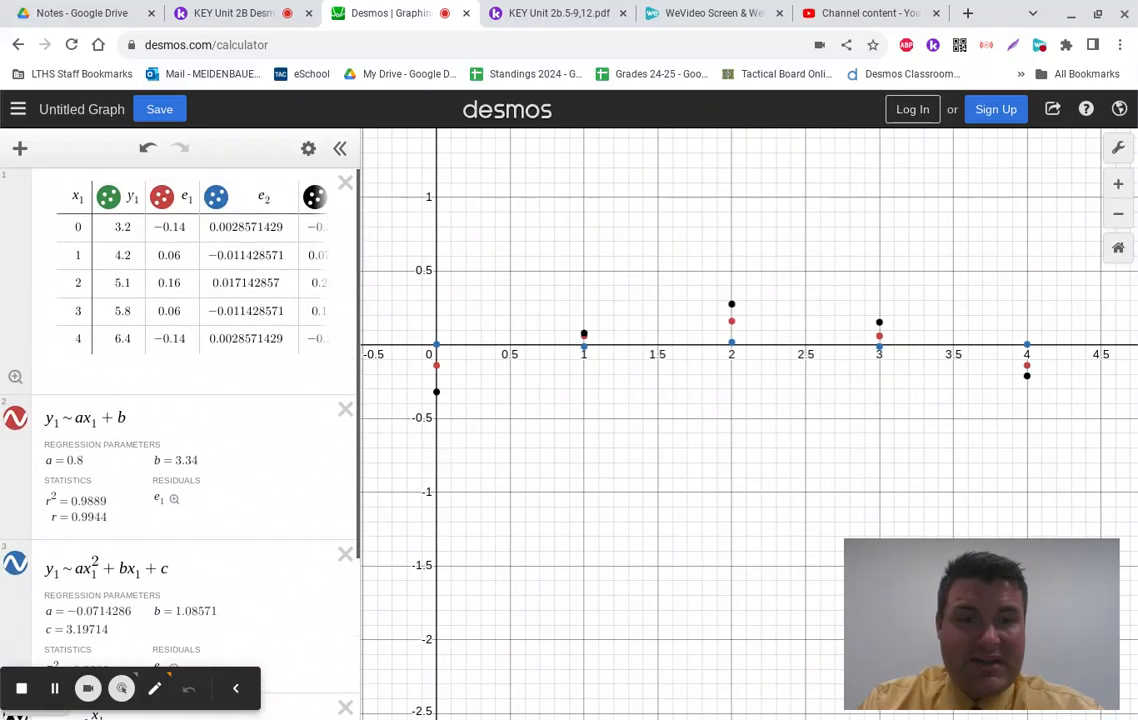
{"action": "scroll", "coordinate": [555, 428], "scroll_direction": "up", "scroll_amount": 2}
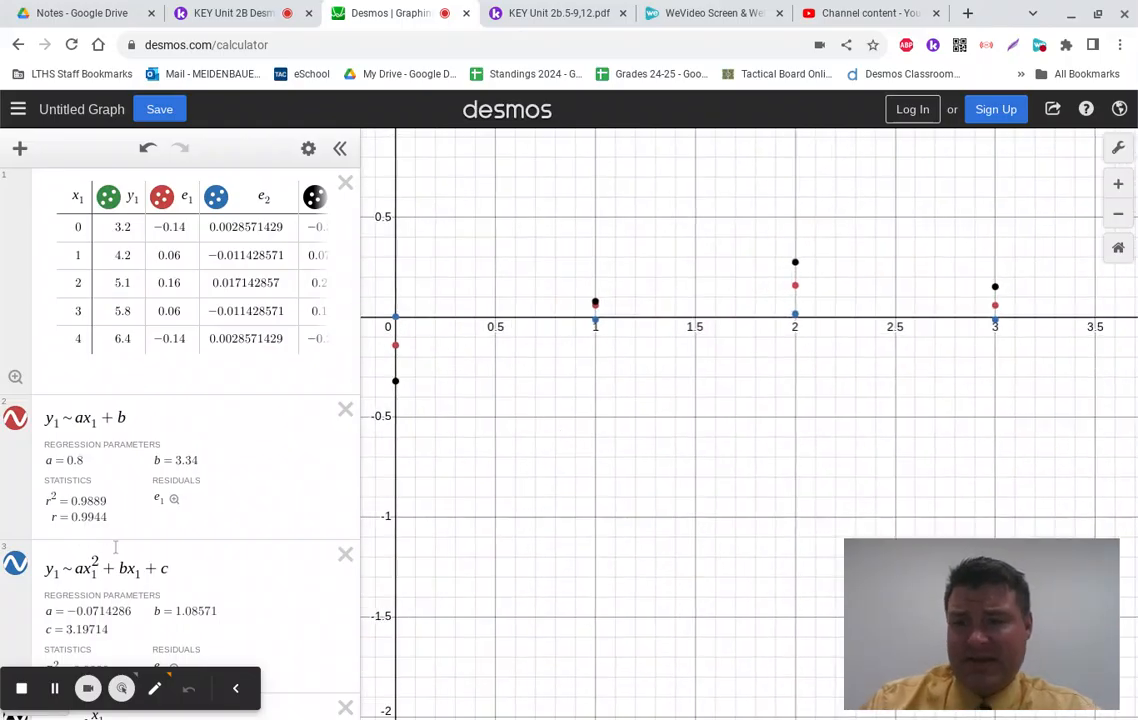
{"action": "scroll", "coordinate": [200, 528], "scroll_direction": "down", "scroll_amount": 2}
{"action": "scroll", "coordinate": [525, 433], "scroll_direction": "up", "scroll_amount": 3}
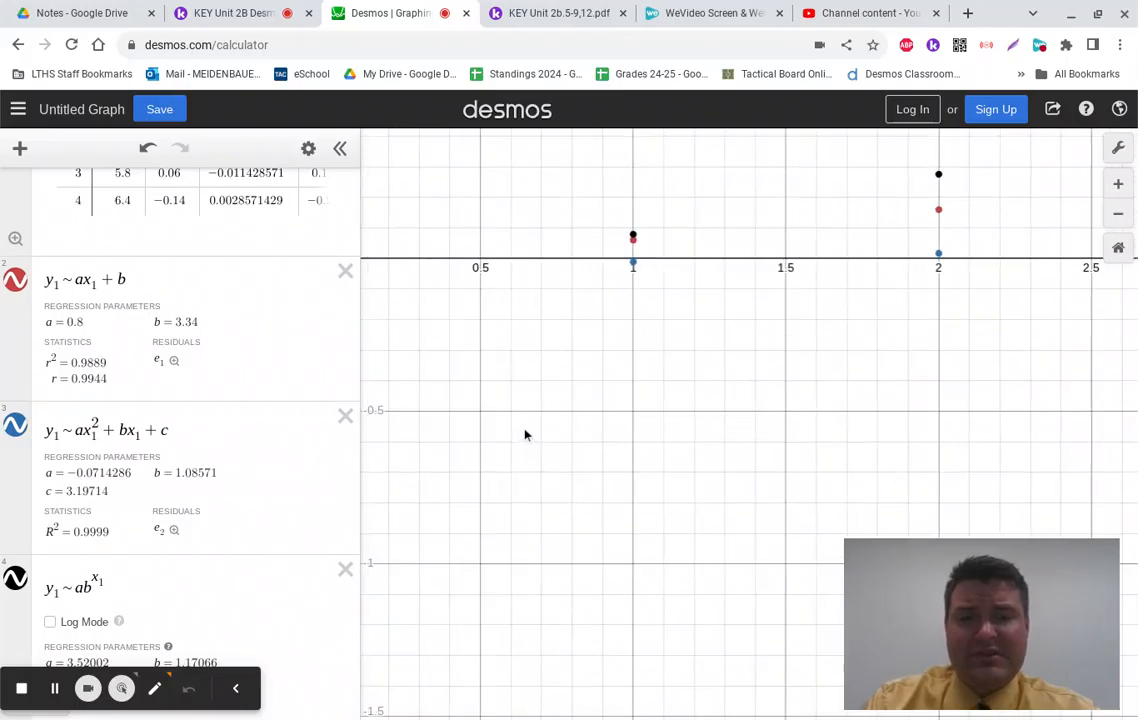
{"action": "scroll", "coordinate": [525, 433], "scroll_direction": "down", "scroll_amount": 4}
{"action": "scroll", "coordinate": [520, 428], "scroll_direction": "down", "scroll_amount": 2}
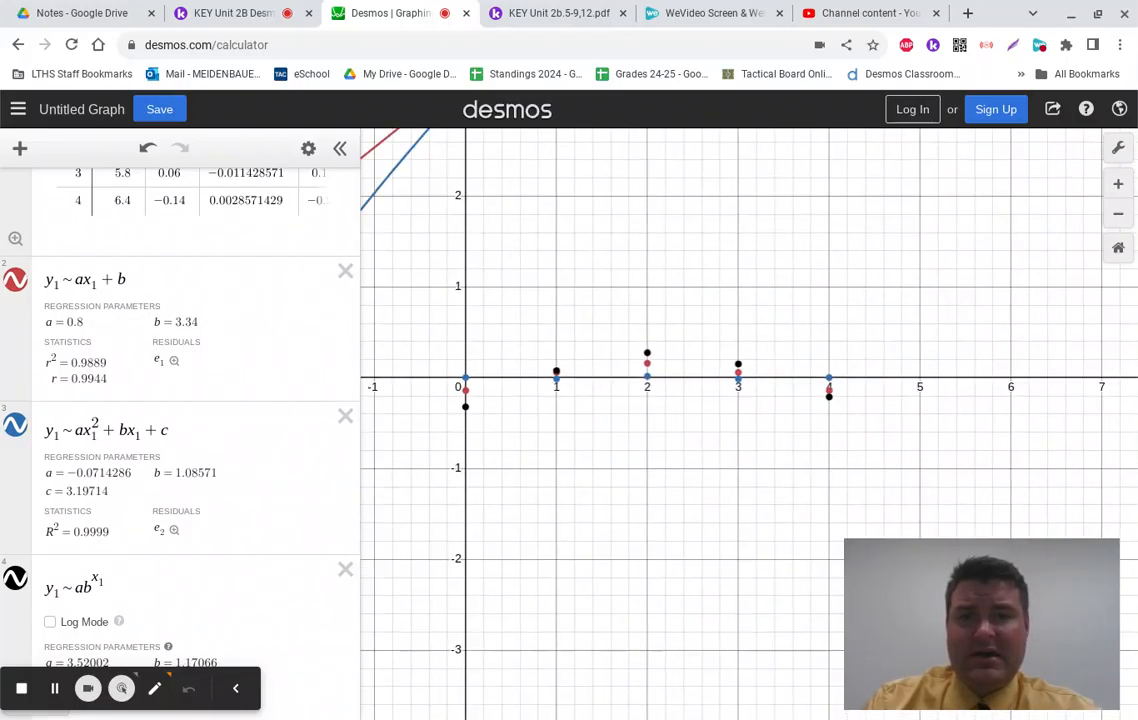
{"action": "scroll", "coordinate": [580, 421], "scroll_direction": "up", "scroll_amount": 2}
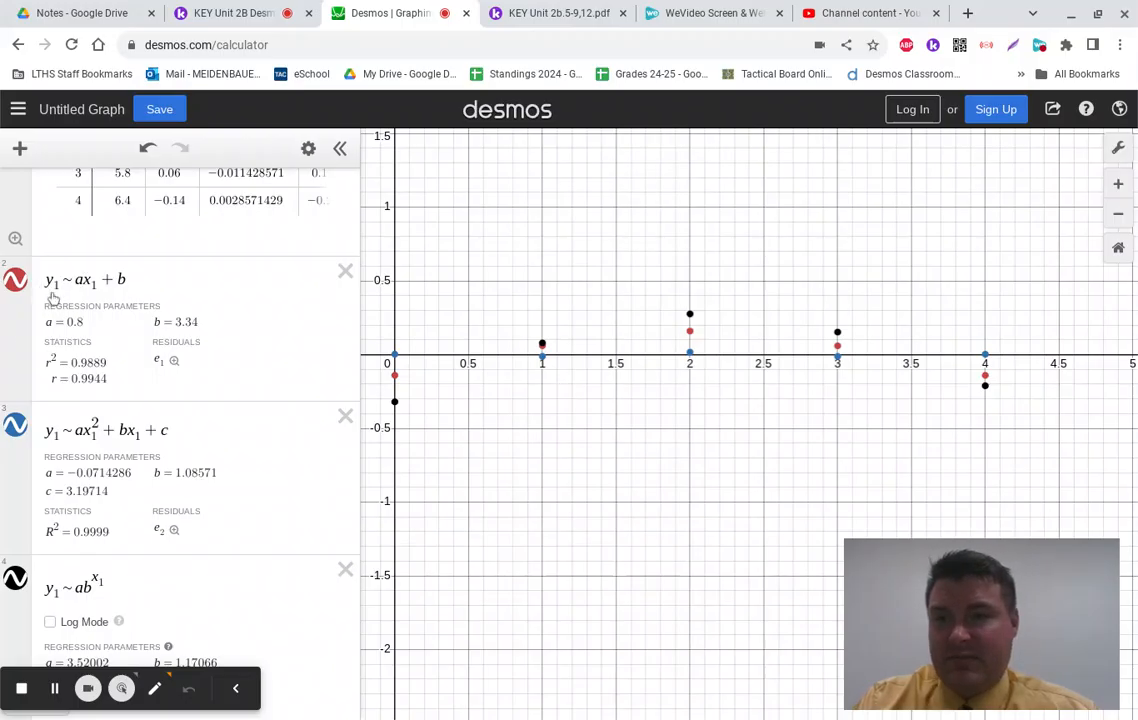
{"action": "scroll", "coordinate": [250, 395], "scroll_direction": "up", "scroll_amount": 3}
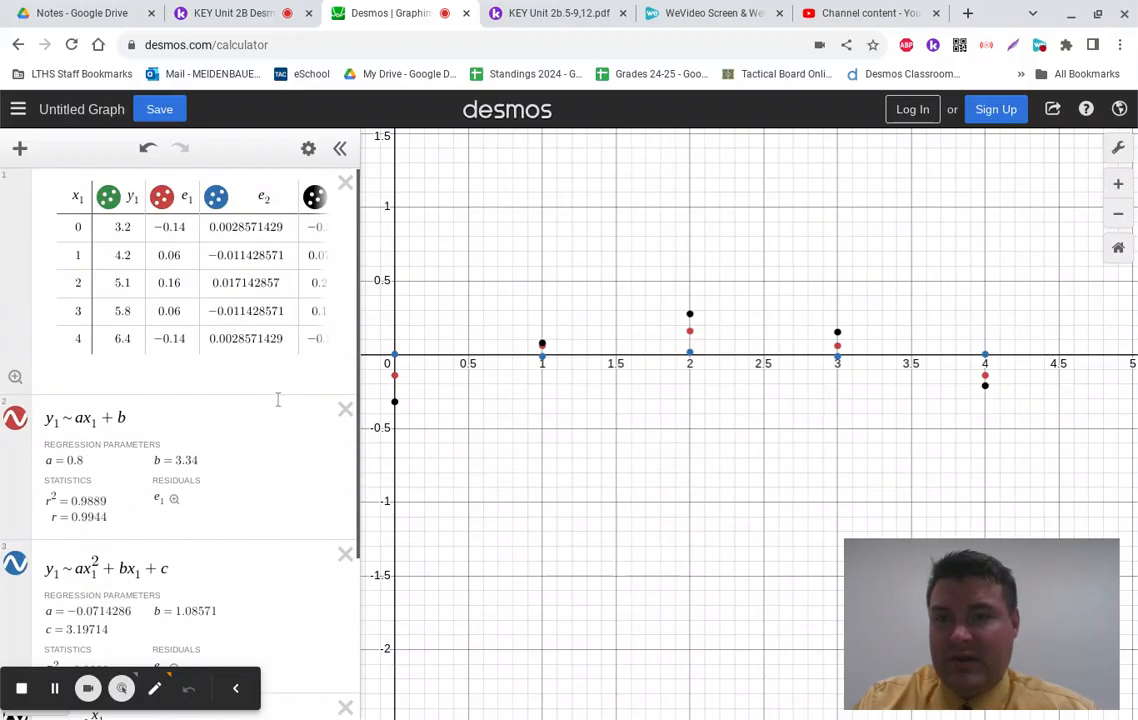
Step: Clear the residual plots, then show the quadratic and then the exponential residuals in turn
{"action": "left_click", "coordinate": [216, 197]}
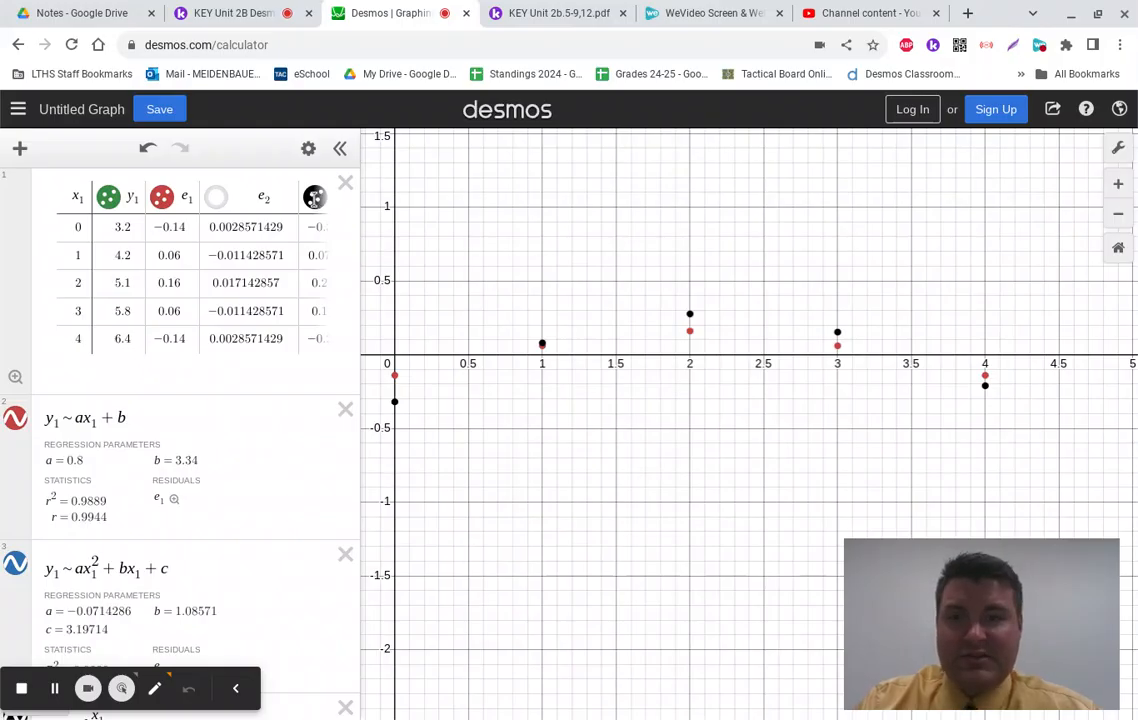
{"action": "left_click", "coordinate": [314, 197]}
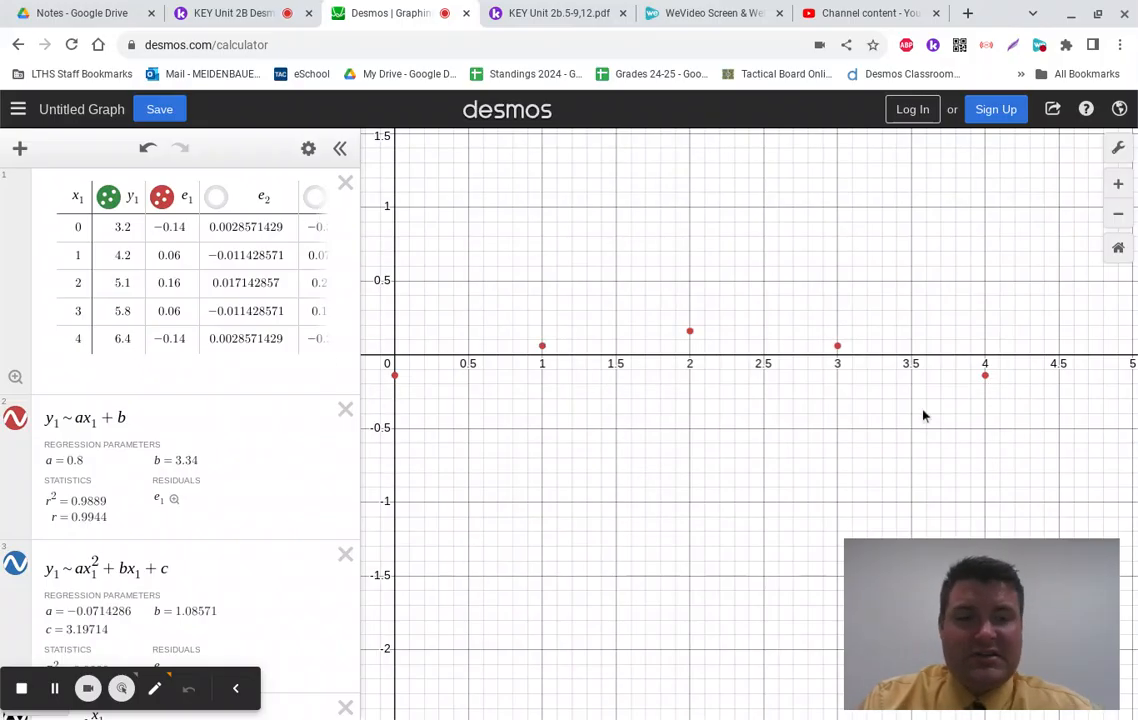
{"action": "left_click", "coordinate": [161, 197]}
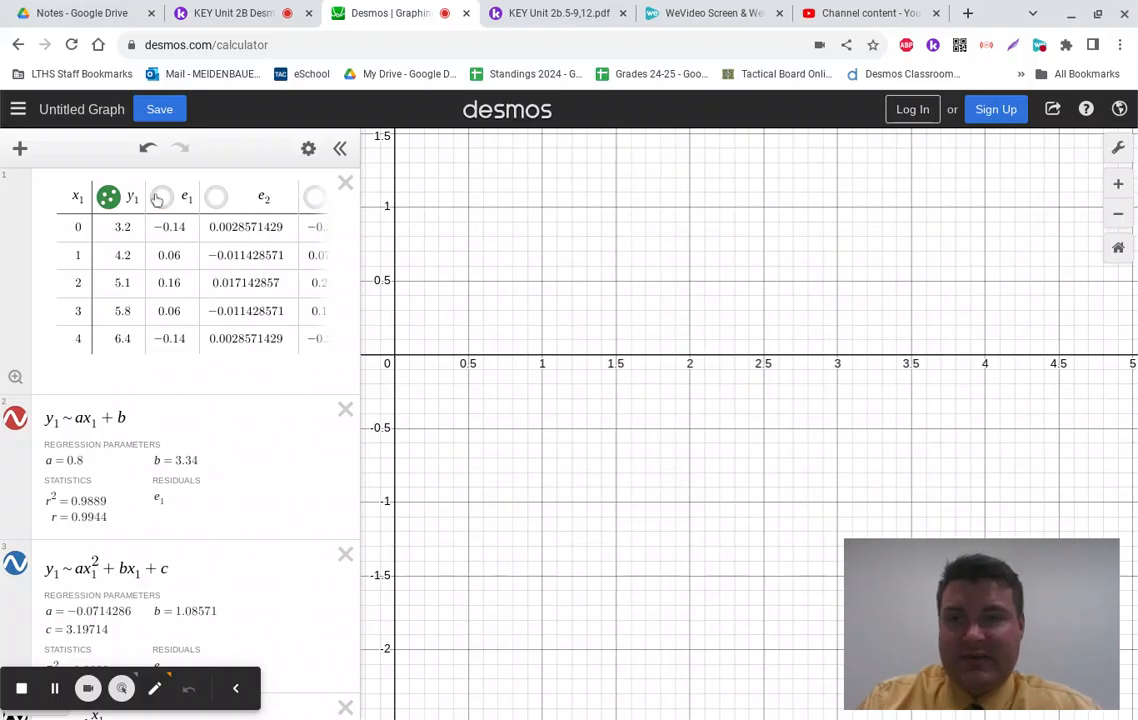
{"action": "left_click", "coordinate": [214, 198]}
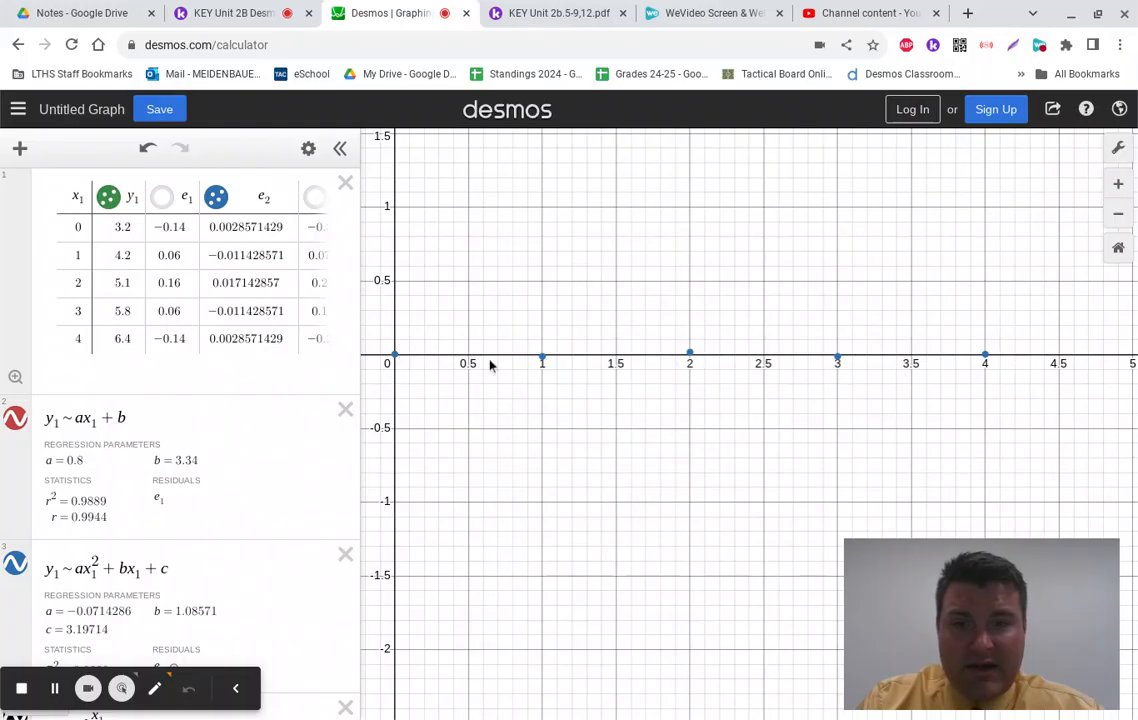
{"action": "left_click", "coordinate": [216, 196]}
{"action": "left_click", "coordinate": [314, 196]}
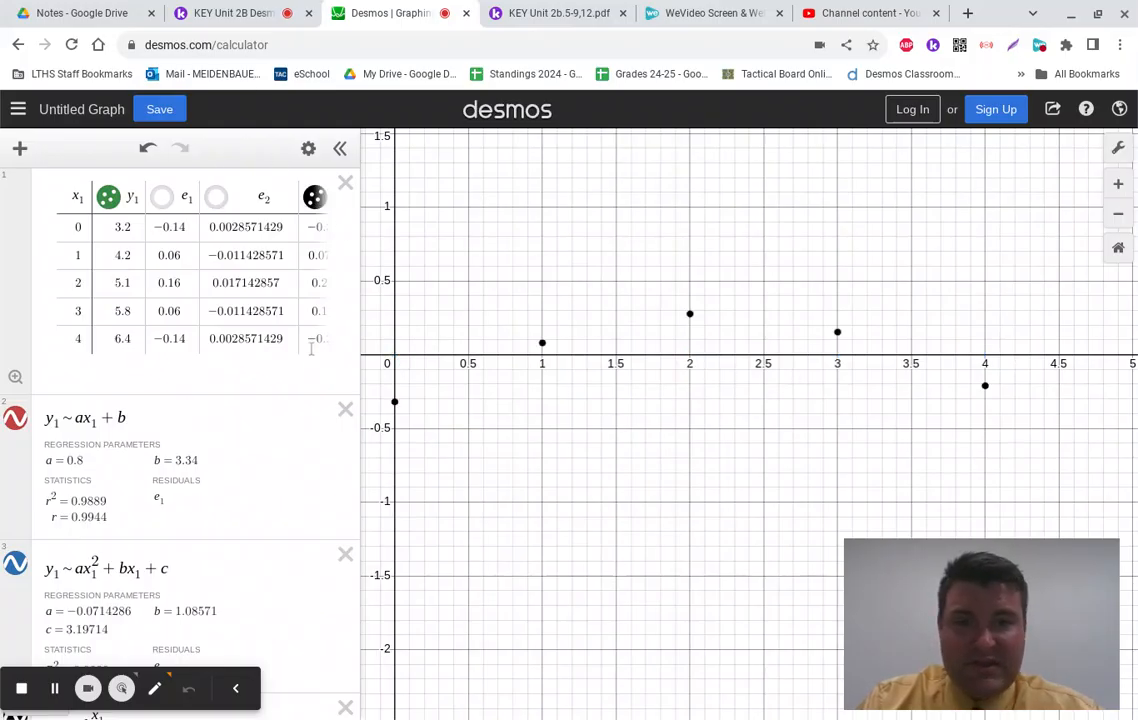
Step: Compare with the linear residuals, leave only the quadratic residuals plotted, and return to Kami
{"action": "left_click", "coordinate": [162, 197]}
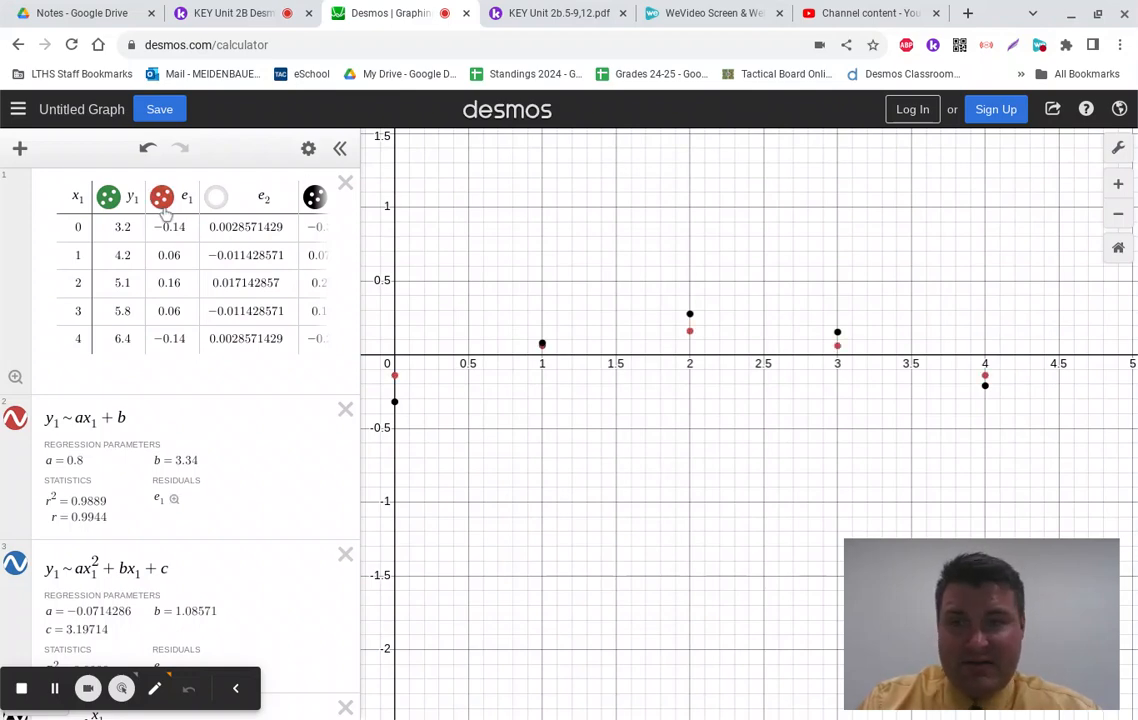
{"action": "left_click", "coordinate": [162, 196]}
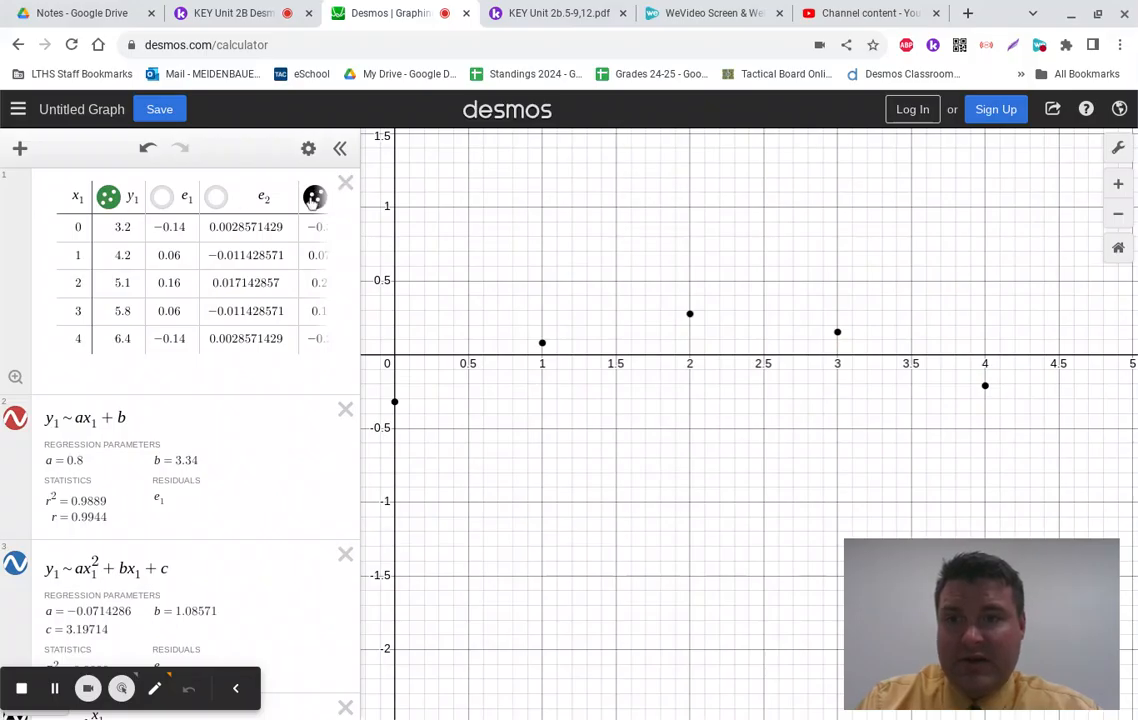
{"action": "left_click", "coordinate": [313, 199]}
{"action": "left_click", "coordinate": [216, 197]}
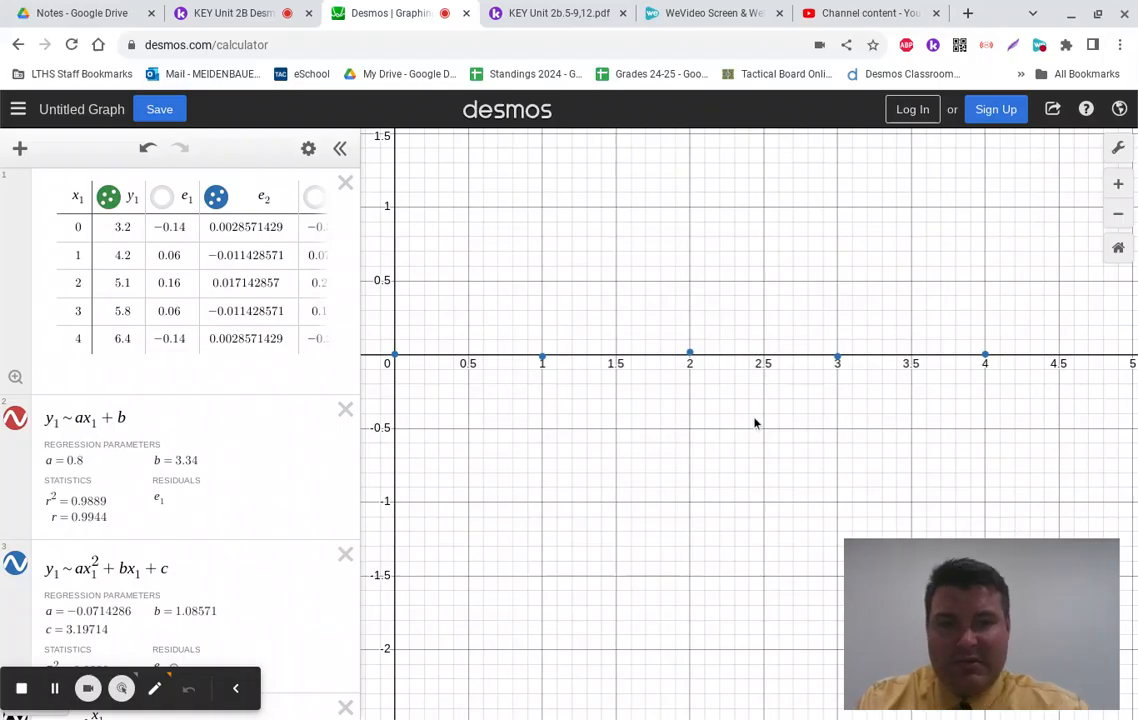
{"action": "scroll", "coordinate": [755, 422], "scroll_direction": "up", "scroll_amount": 3}
{"action": "scroll", "coordinate": [753, 417], "scroll_direction": "down", "scroll_amount": 3}
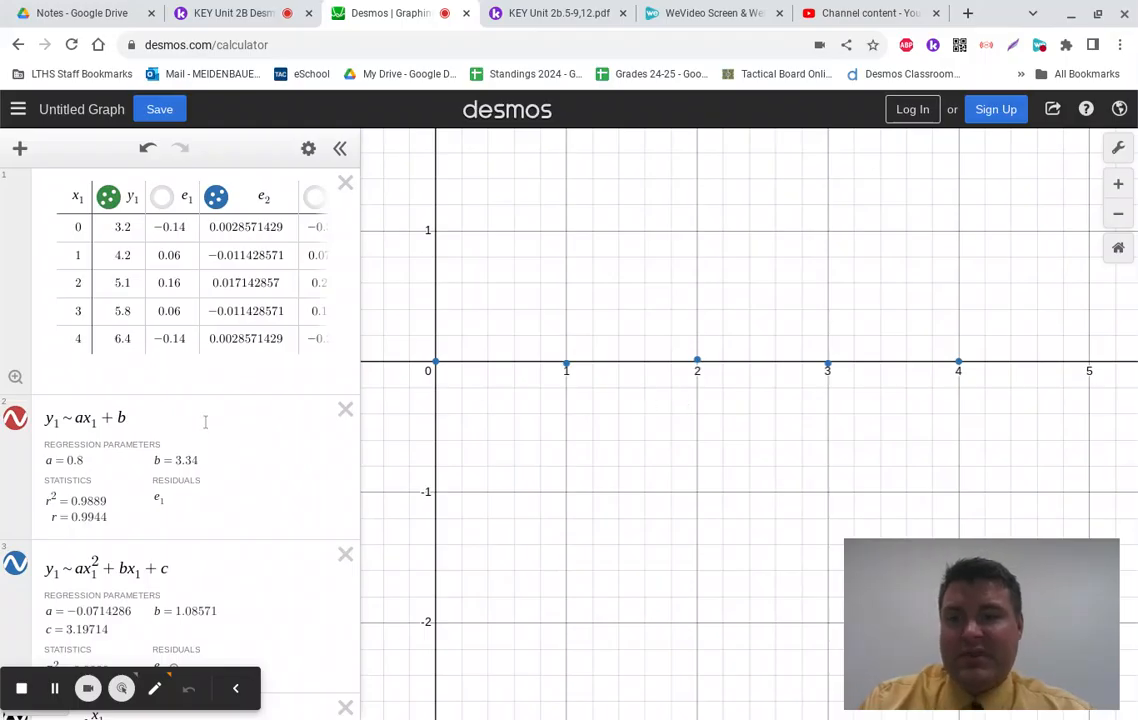
{"action": "left_click", "coordinate": [218, 12]}
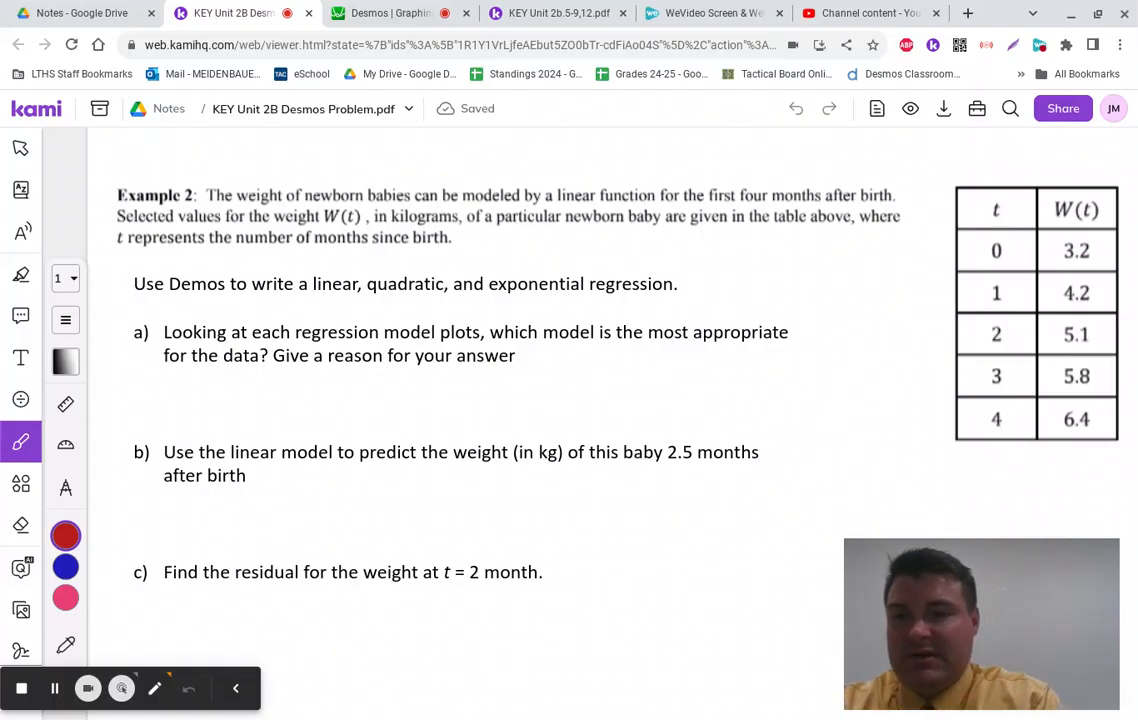
Step: Handwrite 'Quadratic, no pattern' under question a) and go back to Desmos
{"action": "mouse_move", "coordinate": [290, 377]}
{"action": "left_mouse_down"}
{"action": "mouse_move", "coordinate": [318, 393]}
{"action": "mouse_move", "coordinate": [381, 396]}
{"action": "left_mouse_up"}
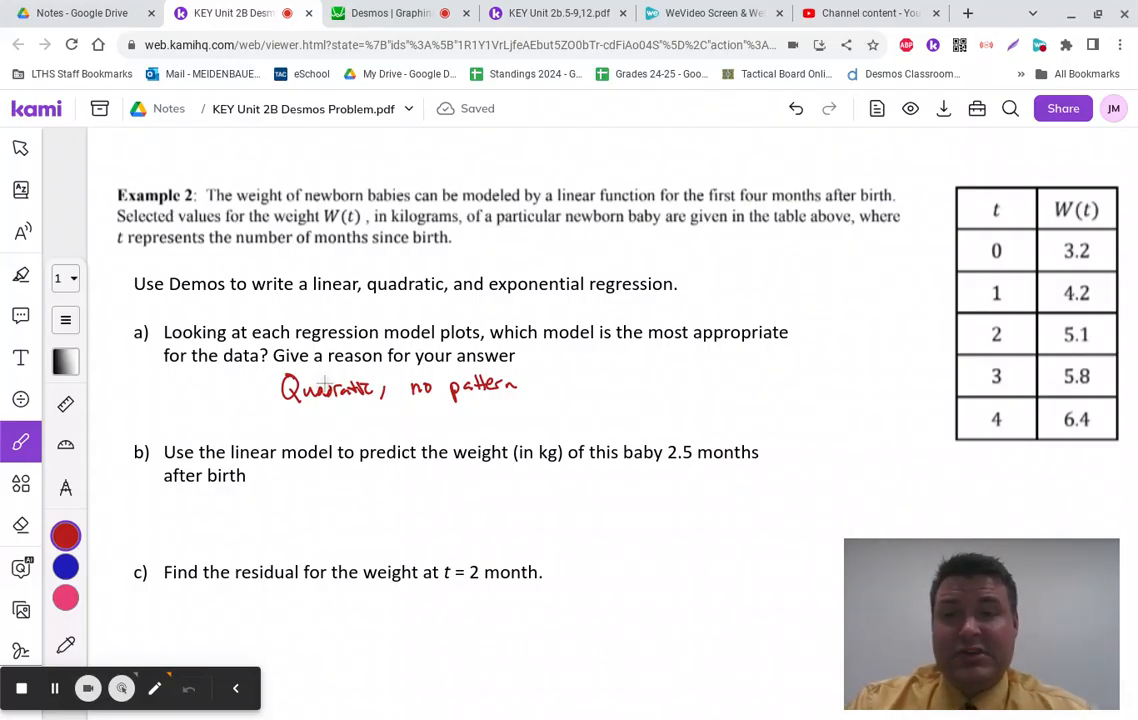
{"action": "left_click", "coordinate": [390, 13]}
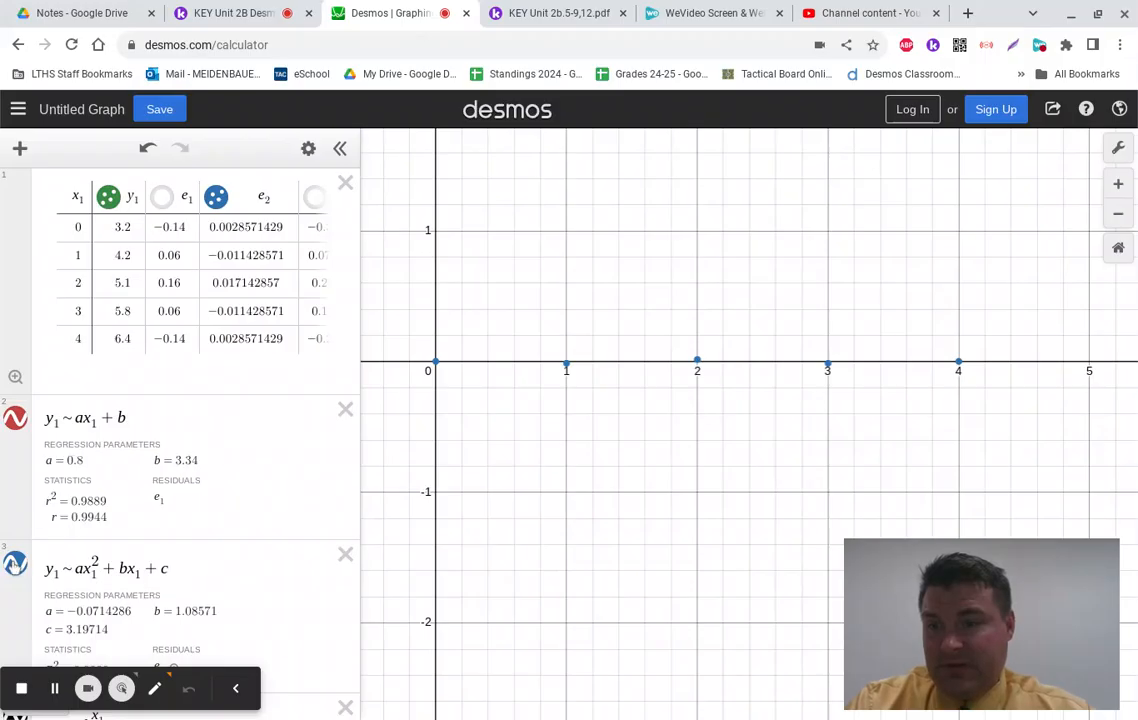
Step: Swap the plotted residuals from e2 to e1 and pan to frame the data and regression line
{"action": "scroll", "coordinate": [12, 500], "scroll_direction": "down", "scroll_amount": 3}
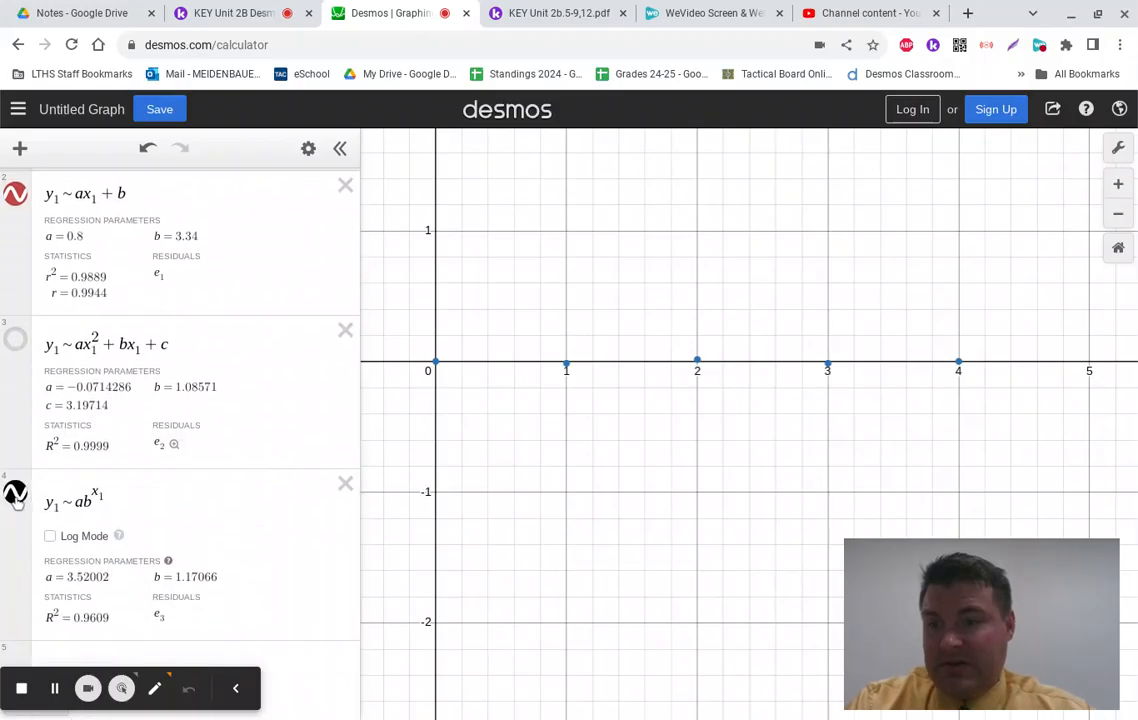
{"action": "scroll", "coordinate": [15, 500], "scroll_direction": "up", "scroll_amount": 4}
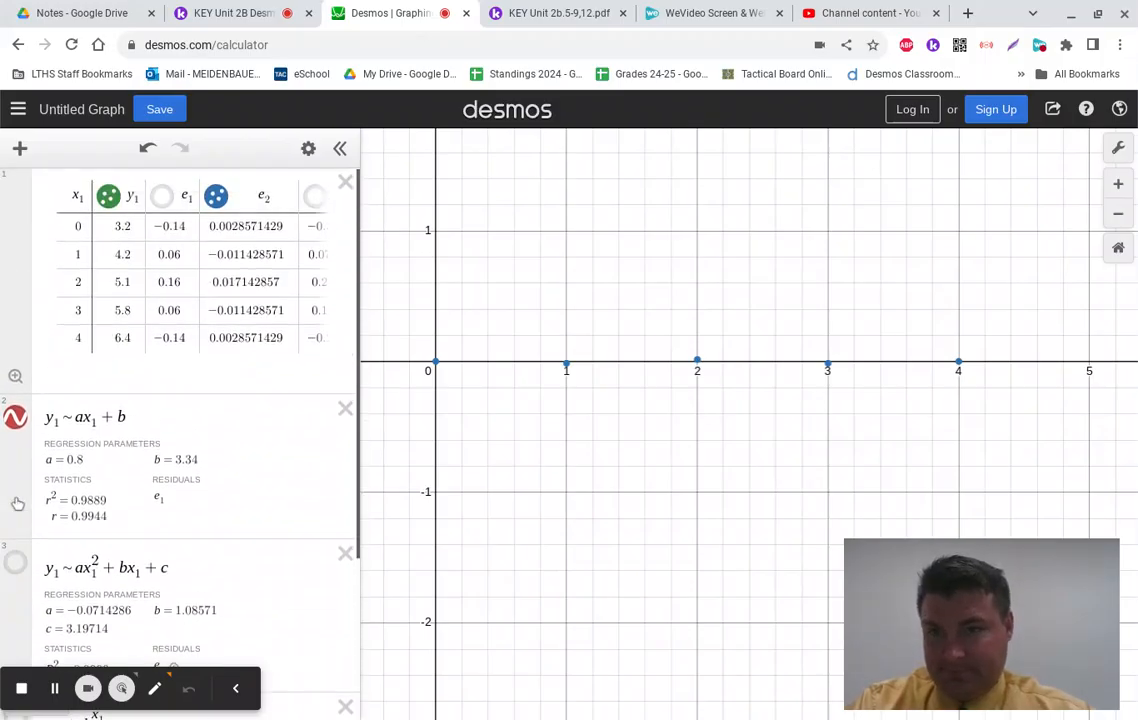
{"action": "left_click", "coordinate": [218, 198]}
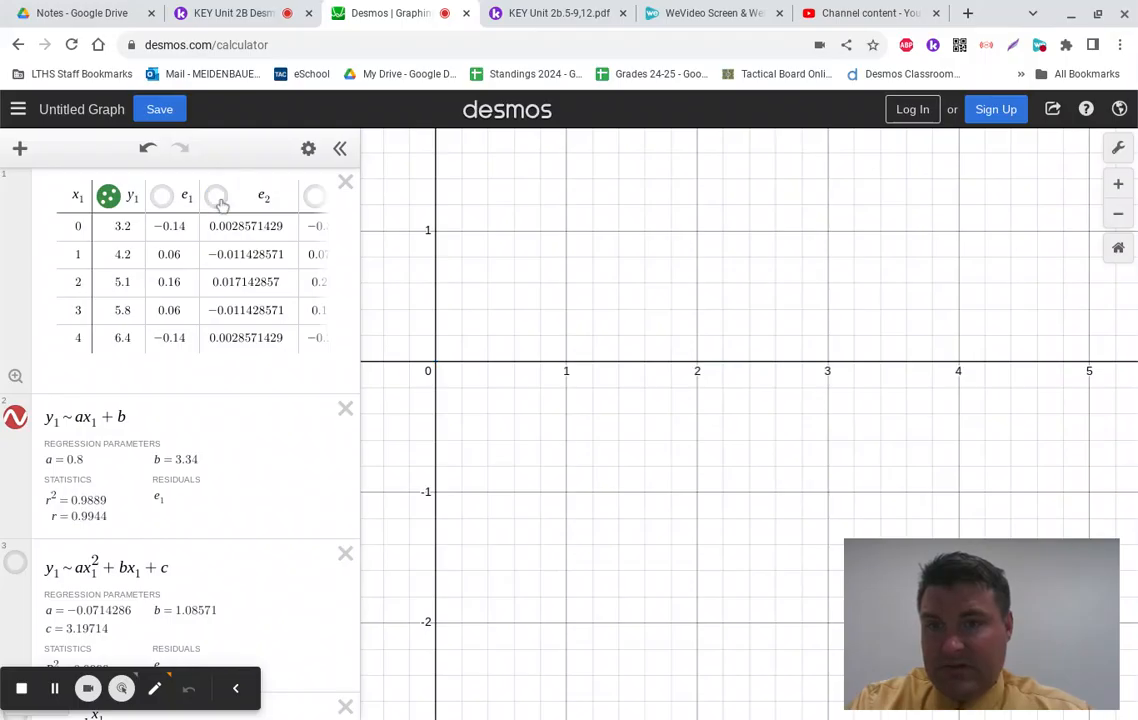
{"action": "left_click", "coordinate": [161, 196]}
{"action": "scroll", "coordinate": [456, 258], "scroll_direction": "down", "scroll_amount": 3}
{"action": "scroll", "coordinate": [456, 258], "scroll_direction": "down", "scroll_amount": 2}
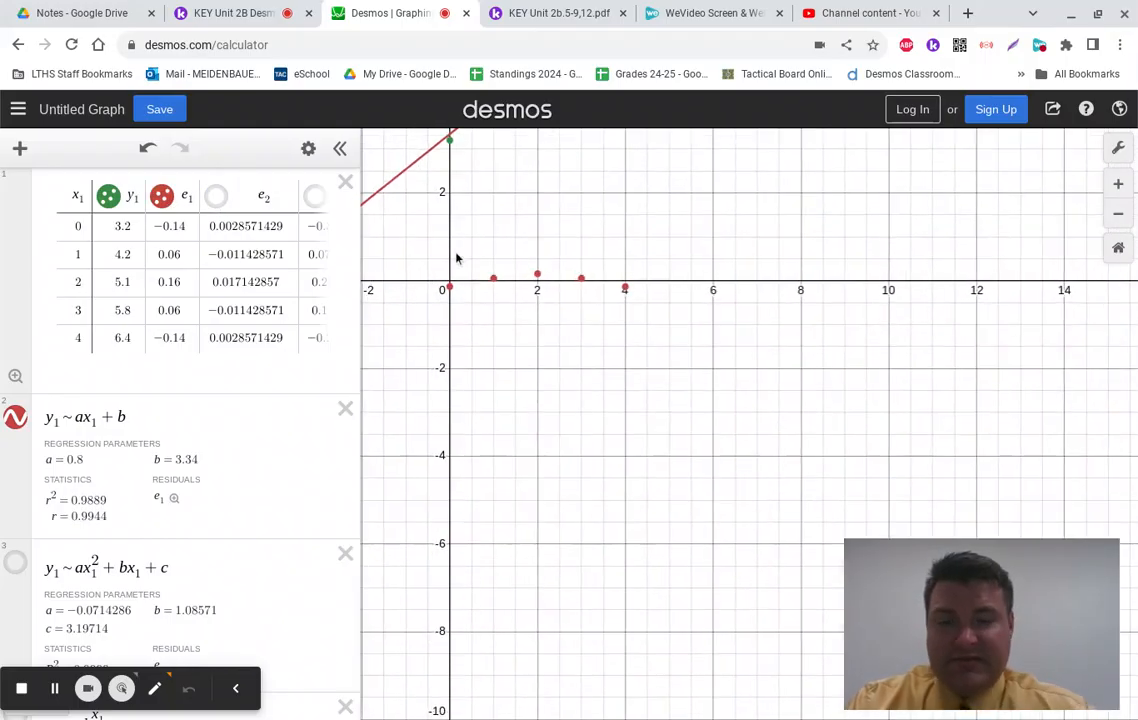
{"action": "scroll", "coordinate": [456, 258], "scroll_direction": "up", "scroll_amount": 3}
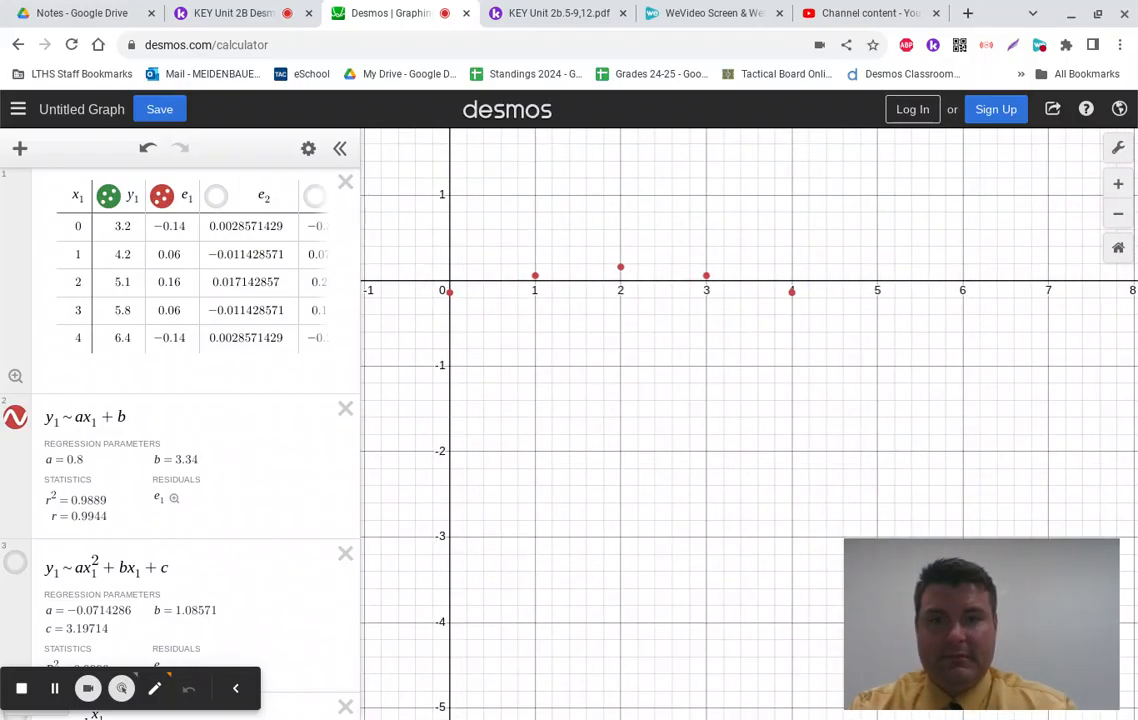
{"action": "scroll", "coordinate": [456, 258], "scroll_direction": "down", "scroll_amount": 5}
{"action": "left_click_drag", "start_coordinate": [474, 252], "coordinate": [607, 433]}
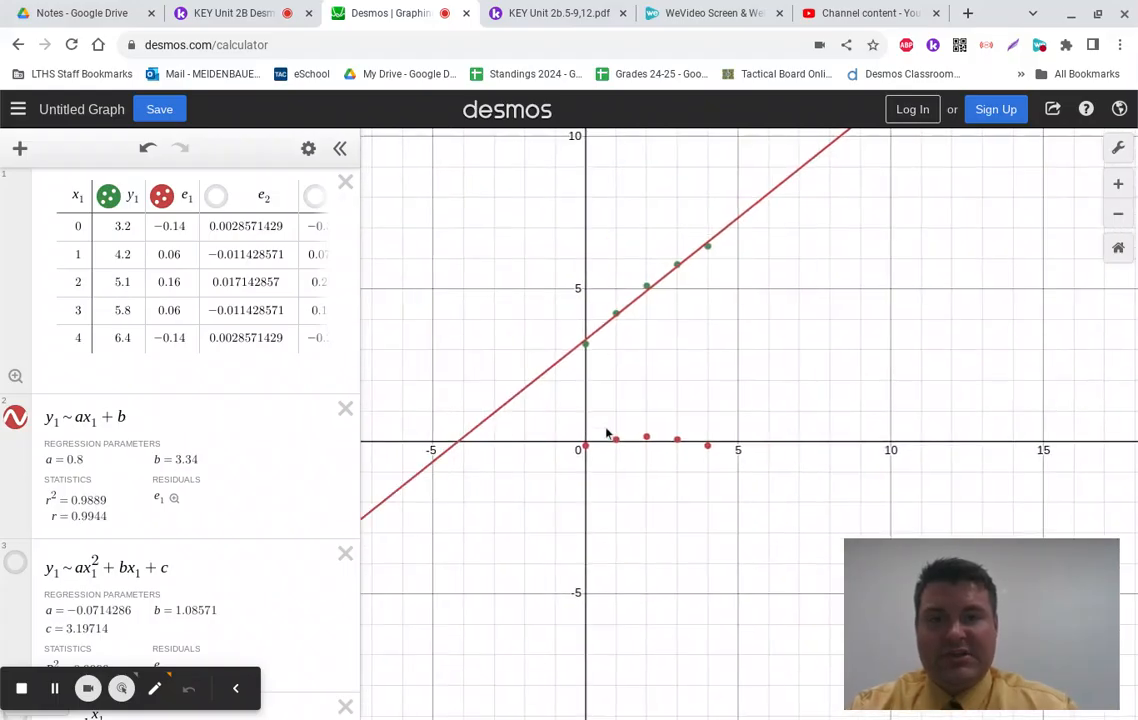
Step: In Graph Settings, turn off minor gridlines and set both the x-axis and y-axis steps to 1
{"action": "left_click", "coordinate": [1119, 148]}
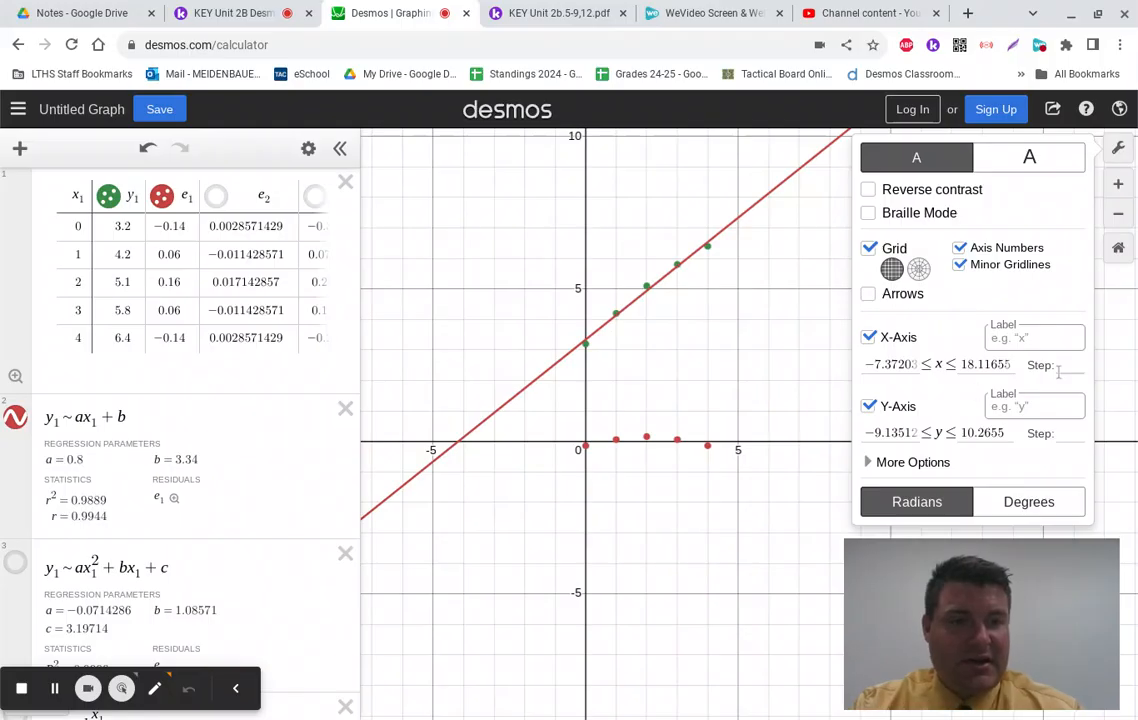
{"action": "left_click", "coordinate": [960, 266]}
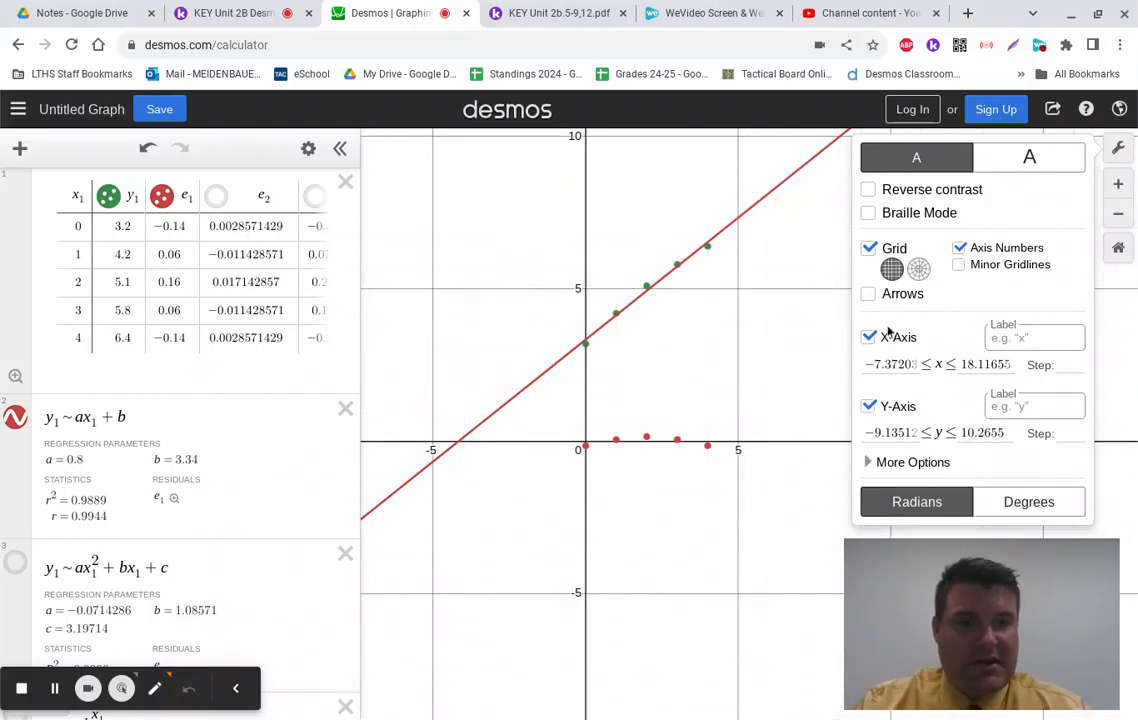
{"action": "left_click", "coordinate": [1025, 339]}
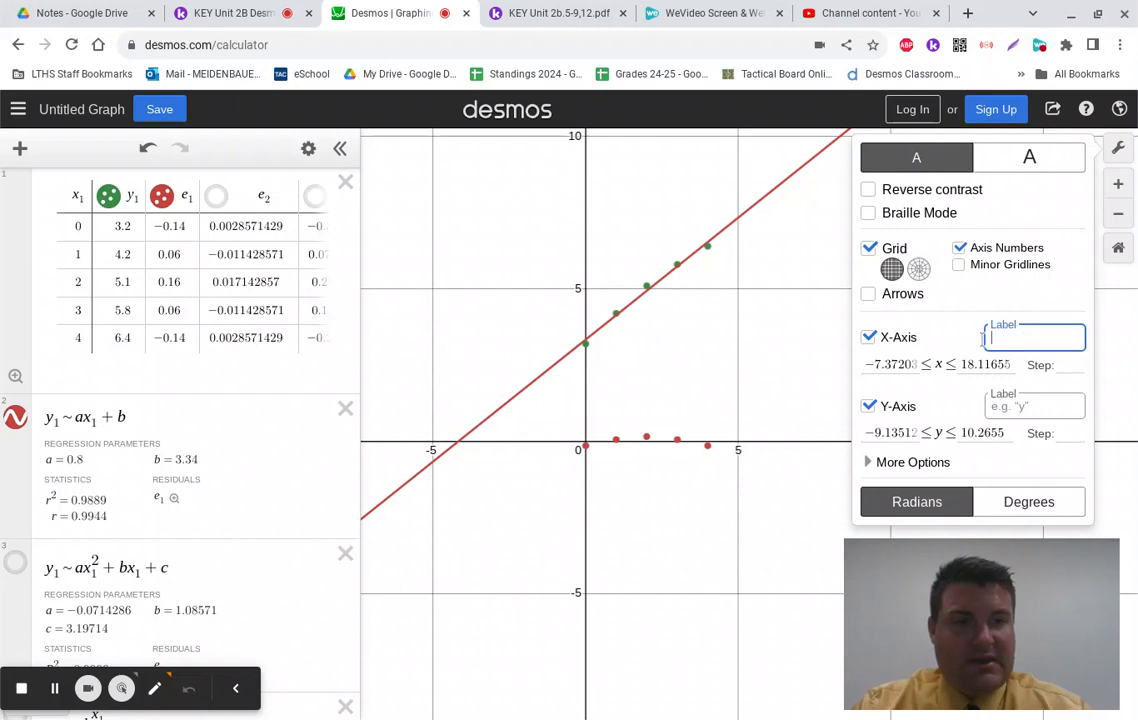
{"action": "left_click", "coordinate": [1062, 363]}
{"action": "type", "text": "1"}
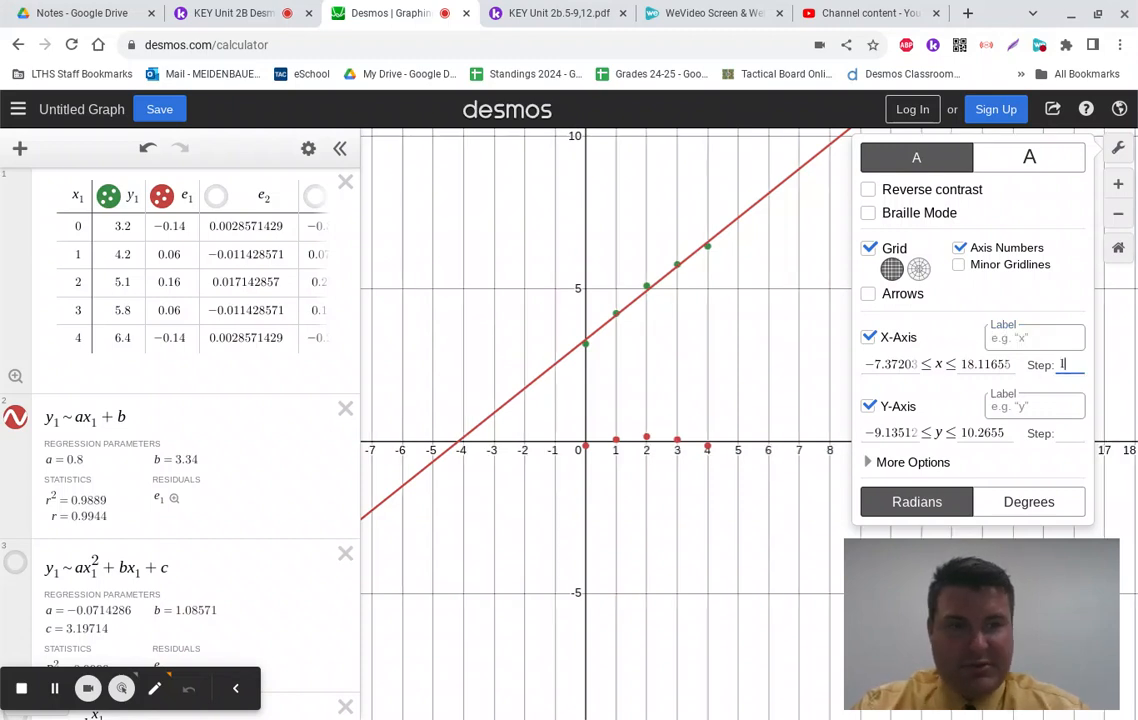
{"action": "left_click", "coordinate": [1062, 432]}
{"action": "type", "text": "1"}
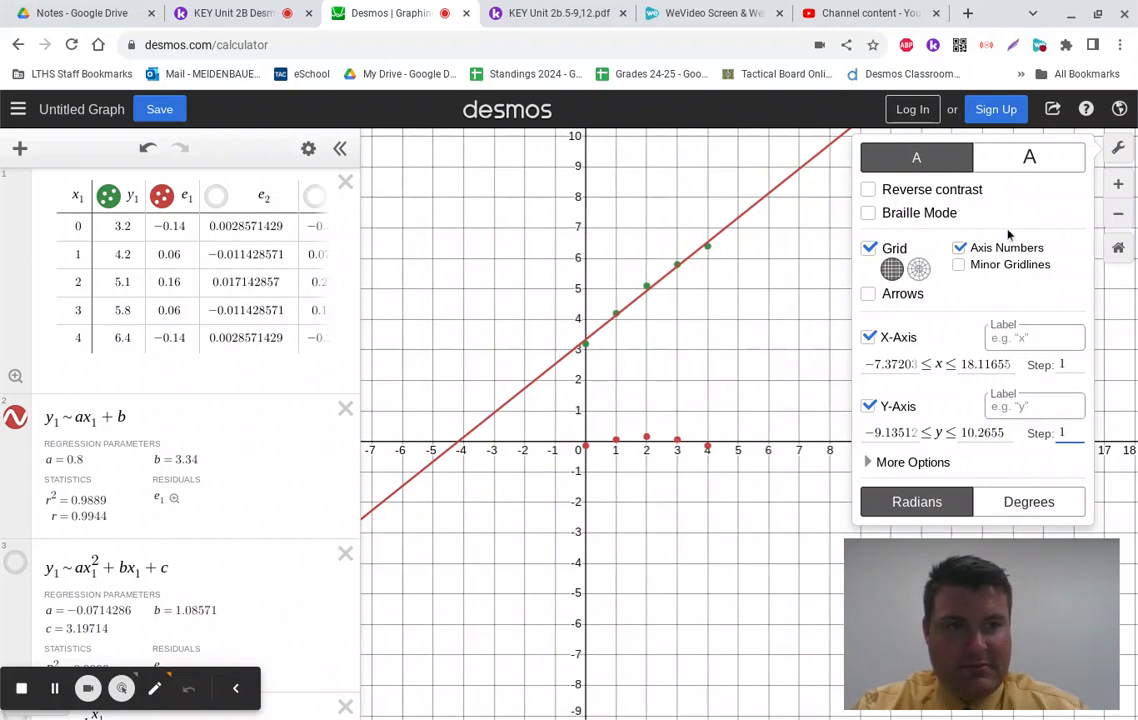
{"action": "left_click", "coordinate": [1118, 148]}
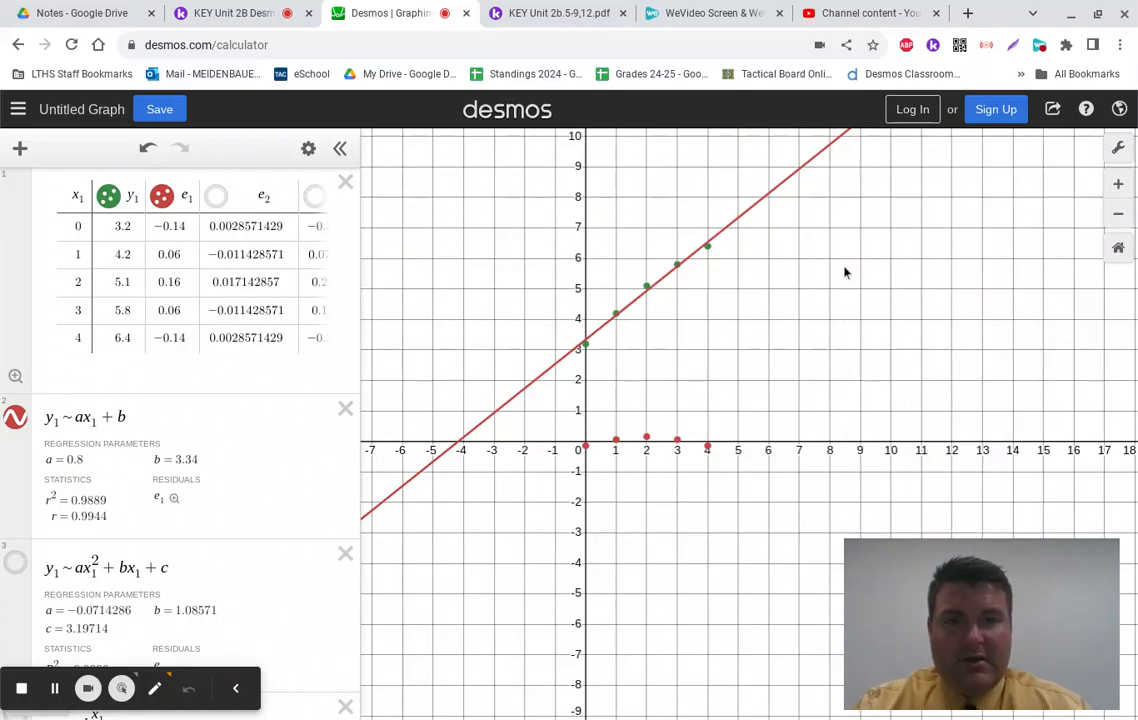
Step: Centre the regression line and points, and check the worksheet question in Kami
{"action": "scroll", "coordinate": [762, 337], "scroll_direction": "up", "scroll_amount": 3}
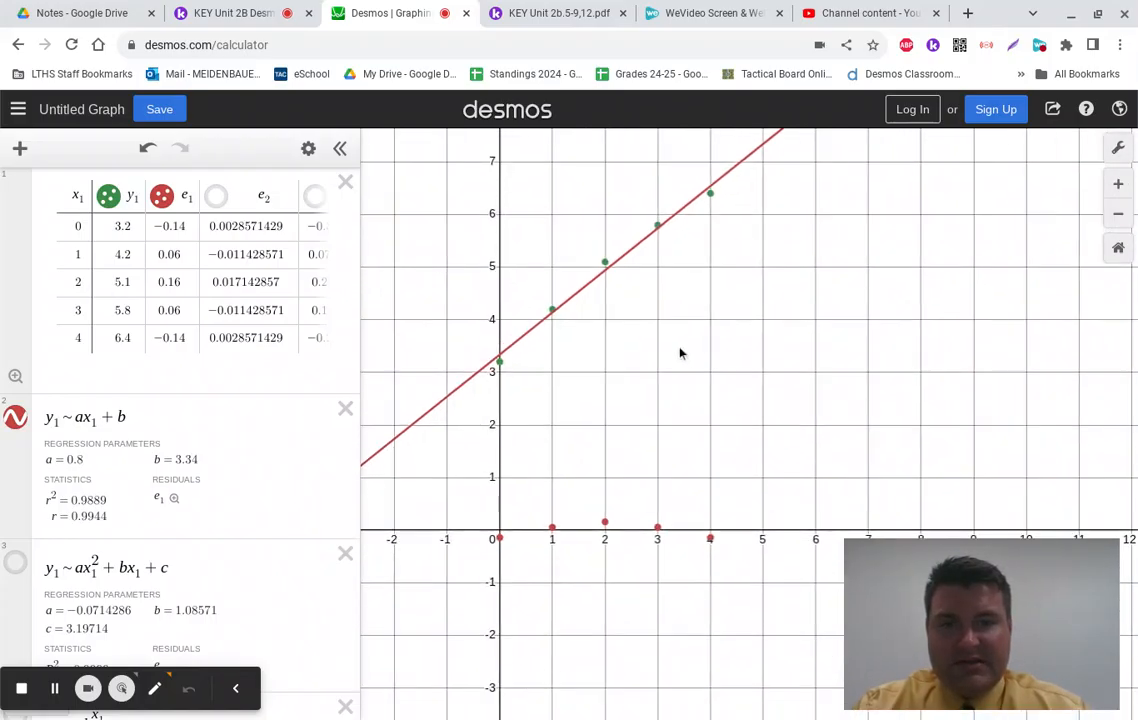
{"action": "left_click_drag", "start_coordinate": [679, 353], "coordinate": [765, 390]}
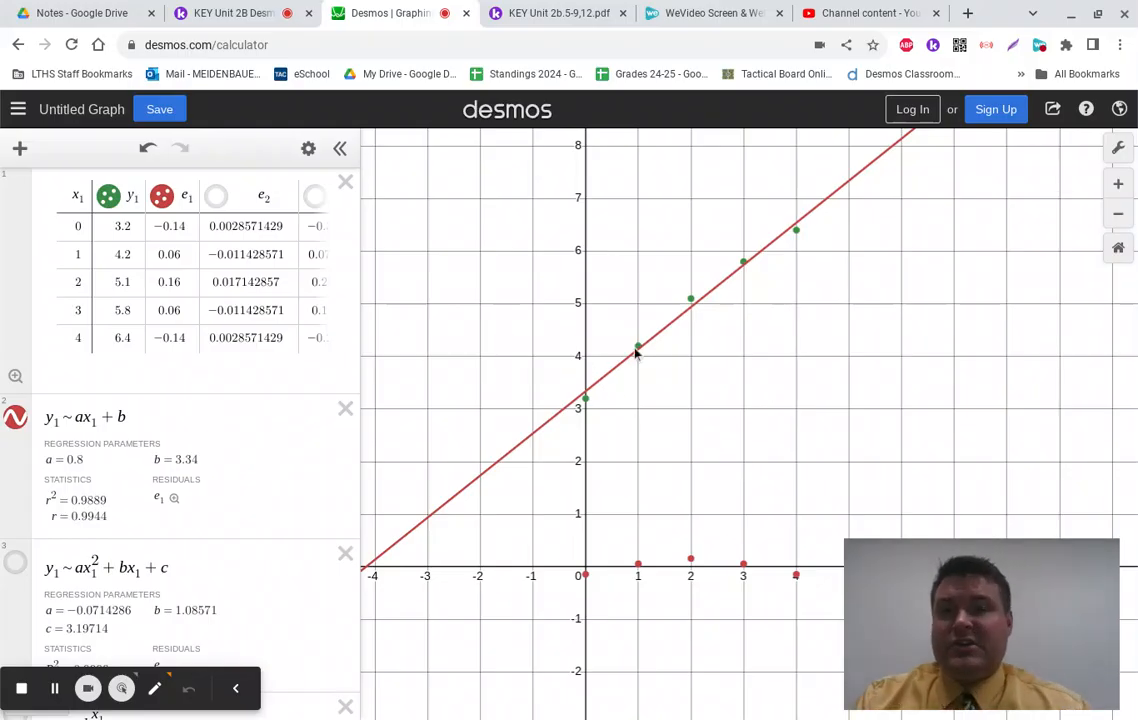
{"action": "left_click", "coordinate": [247, 13]}
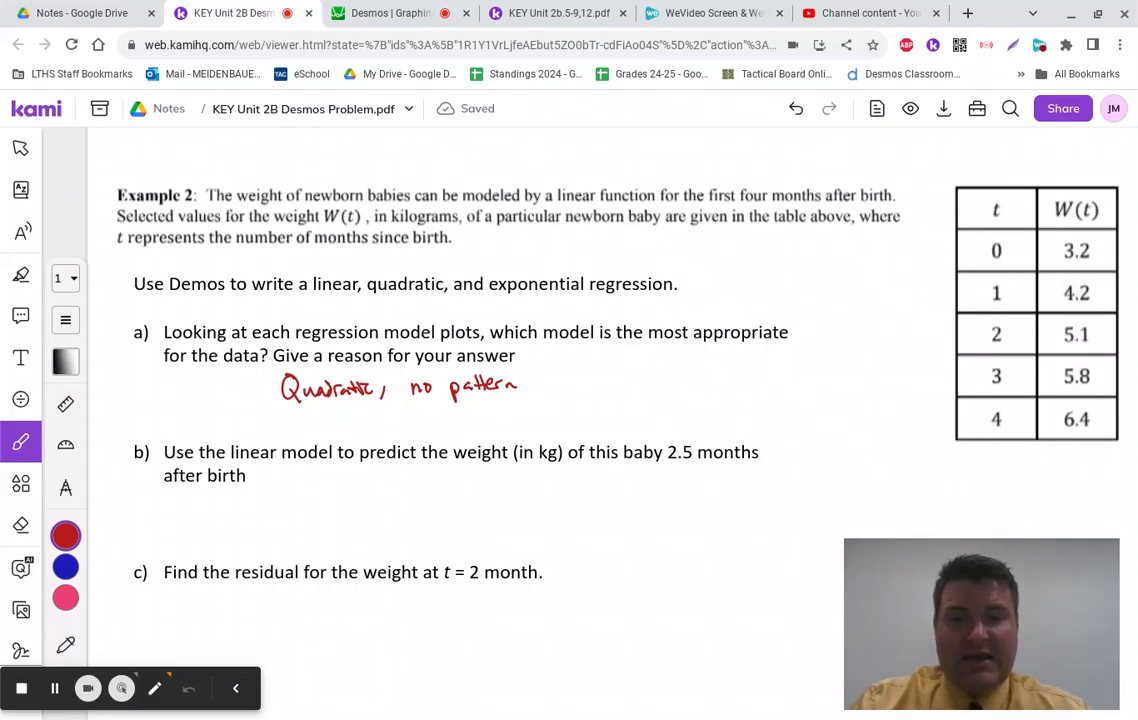
{"action": "left_click", "coordinate": [392, 14]}
Step: Trace the linear regression line near x = 2.5, then start a blank expression row
{"action": "mouse_move", "coordinate": [595, 391]}
{"action": "left_mouse_down"}
{"action": "mouse_move", "coordinate": [645, 343]}
{"action": "mouse_move", "coordinate": [670, 343]}
{"action": "left_mouse_up"}
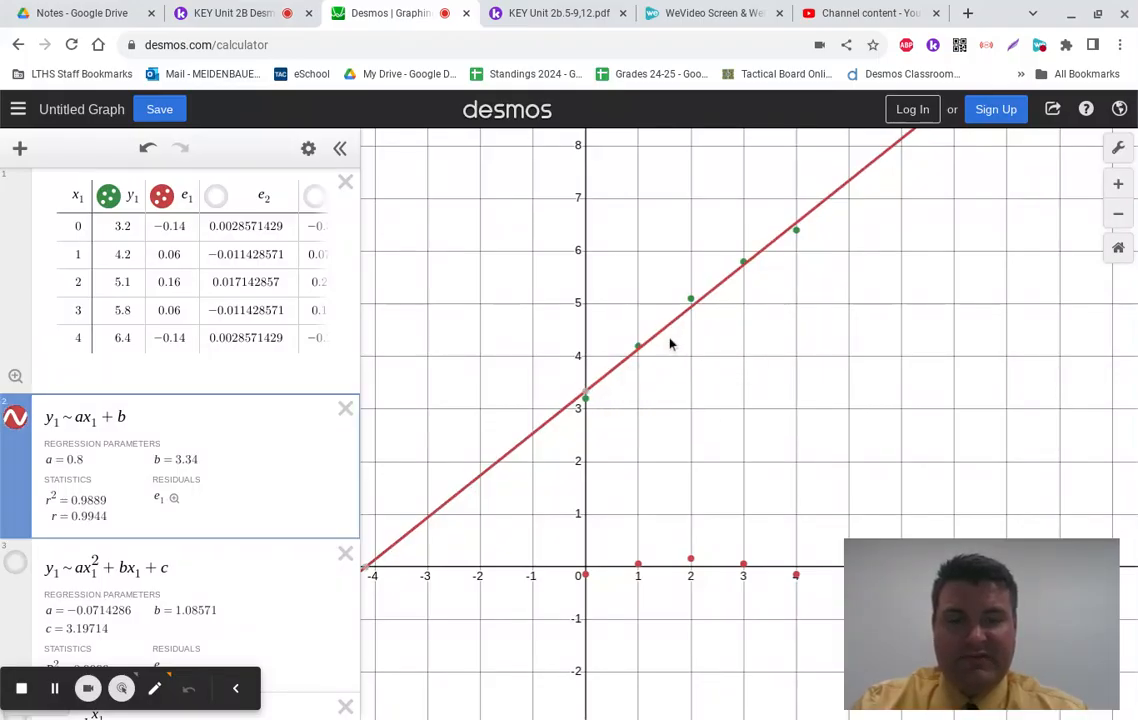
{"action": "left_click_drag", "start_coordinate": [710, 296], "coordinate": [717, 290]}
{"action": "mouse_move", "coordinate": [721, 288]}
{"action": "left_mouse_down"}
{"action": "mouse_move", "coordinate": [709, 307]}
{"action": "mouse_move", "coordinate": [726, 299]}
{"action": "left_mouse_up"}
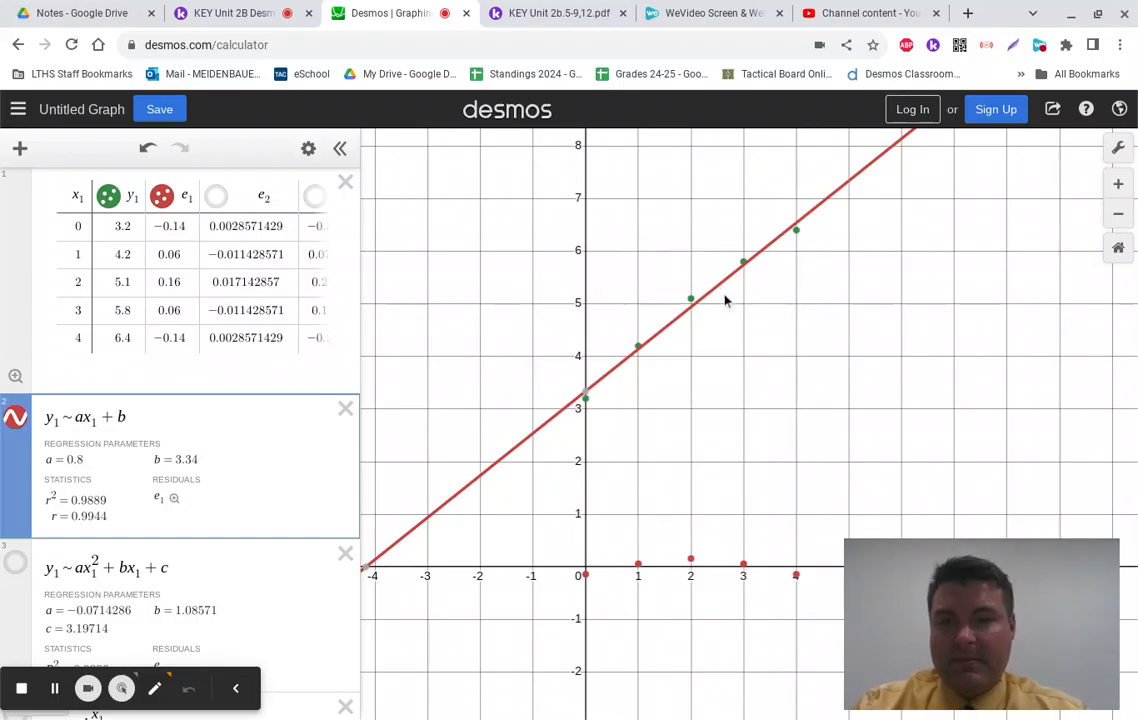
{"action": "scroll", "coordinate": [178, 460], "scroll_direction": "down", "scroll_amount": 2}
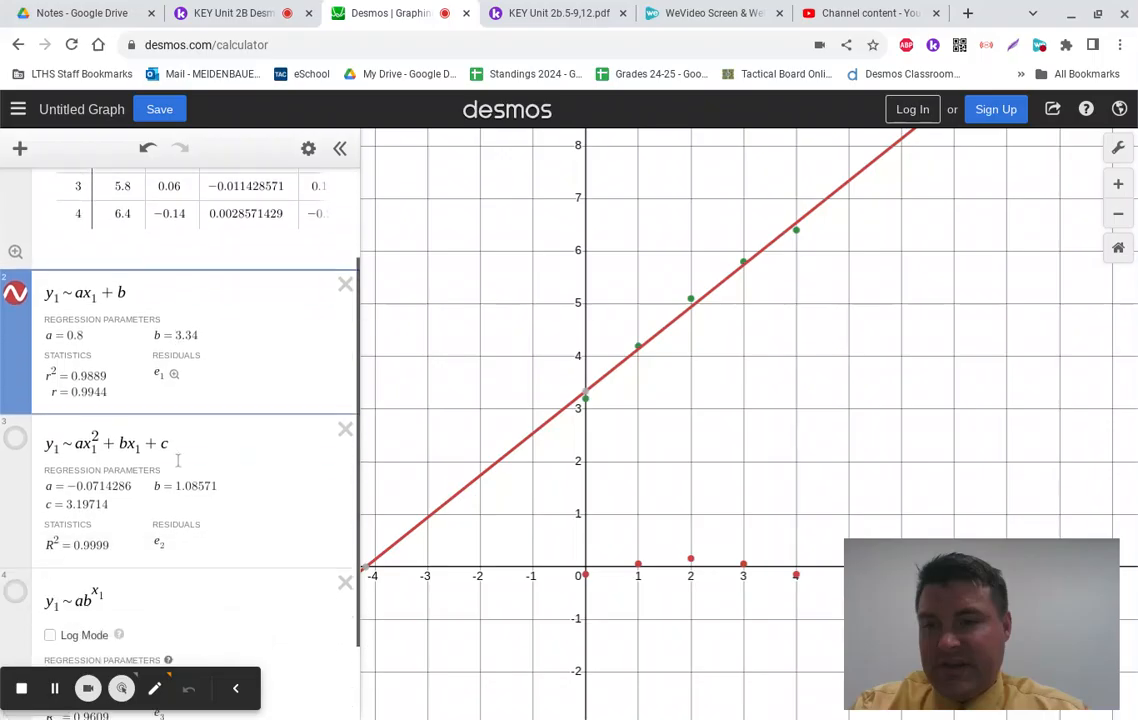
{"action": "scroll", "coordinate": [178, 460], "scroll_direction": "down", "scroll_amount": 2}
{"action": "left_click", "coordinate": [168, 654]}
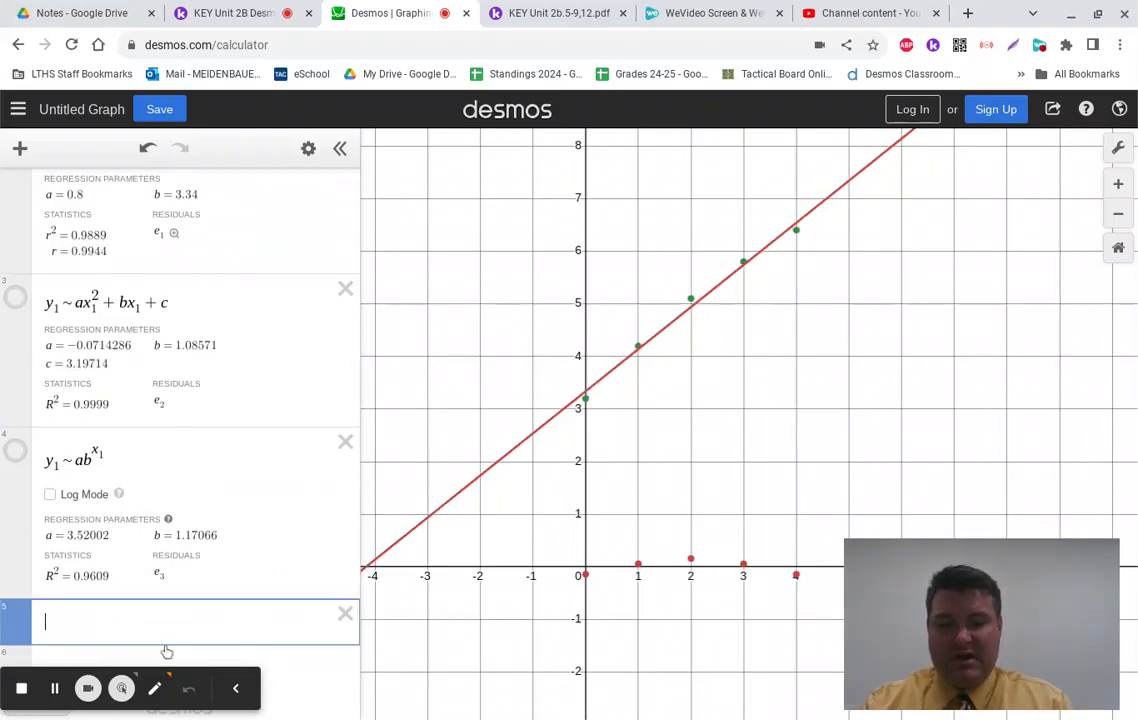
Step: Enter f(x) = .8x + 3.34, then evaluate f(2.5) in the next row to get 5.34
{"action": "type", "text": "f(x) "}
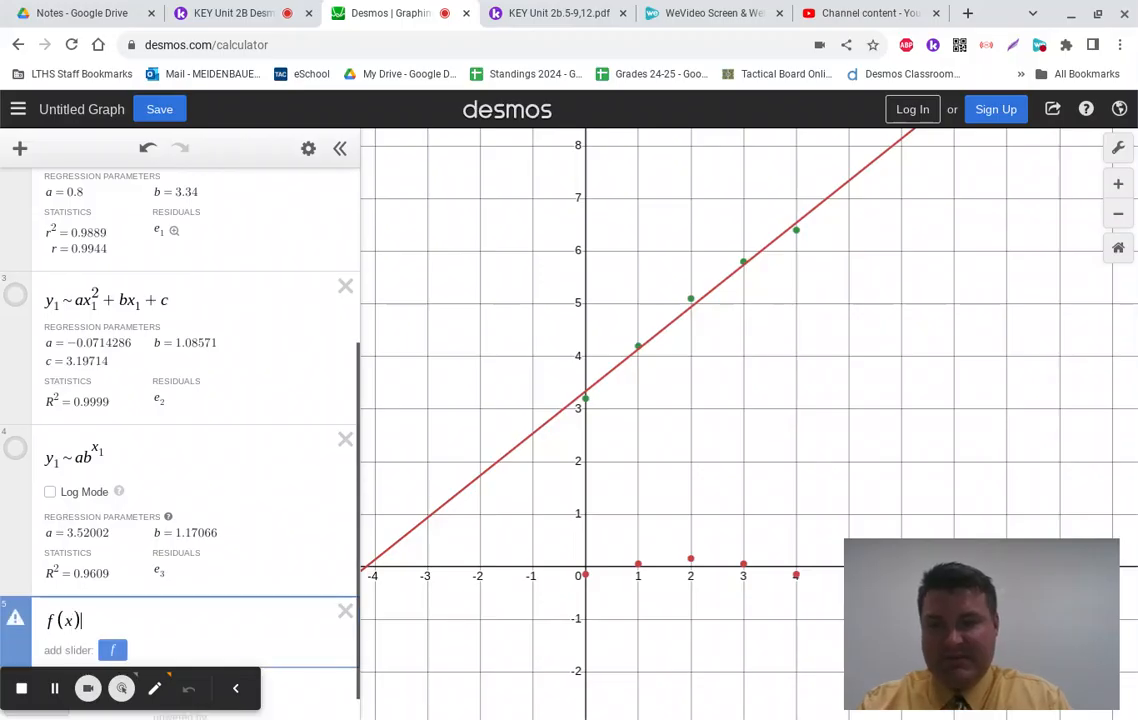
{"action": "type", "text": "= "}
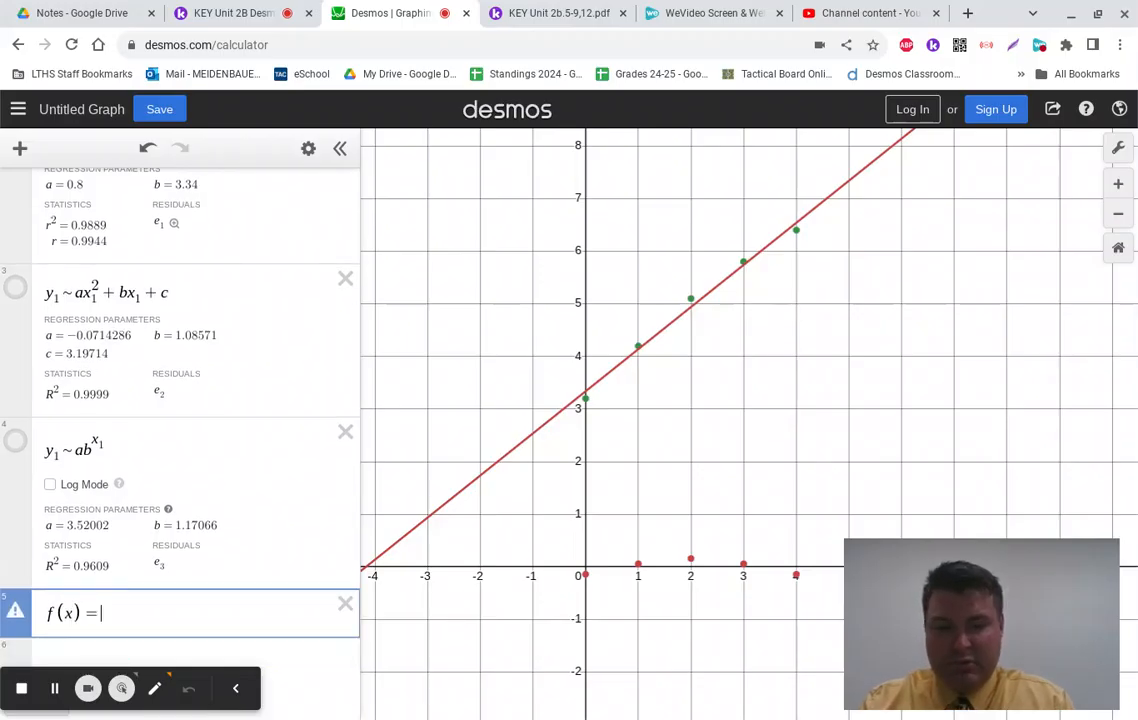
{"action": "type", "text": ".8x "}
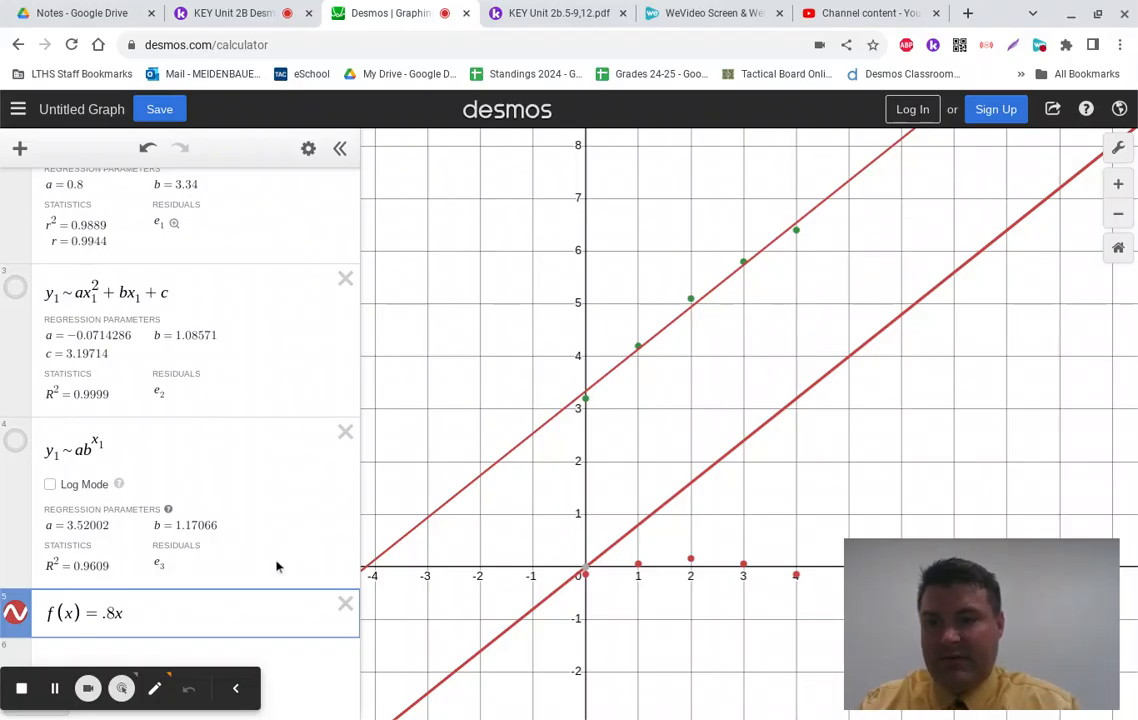
{"action": "type", "text": "+ "}
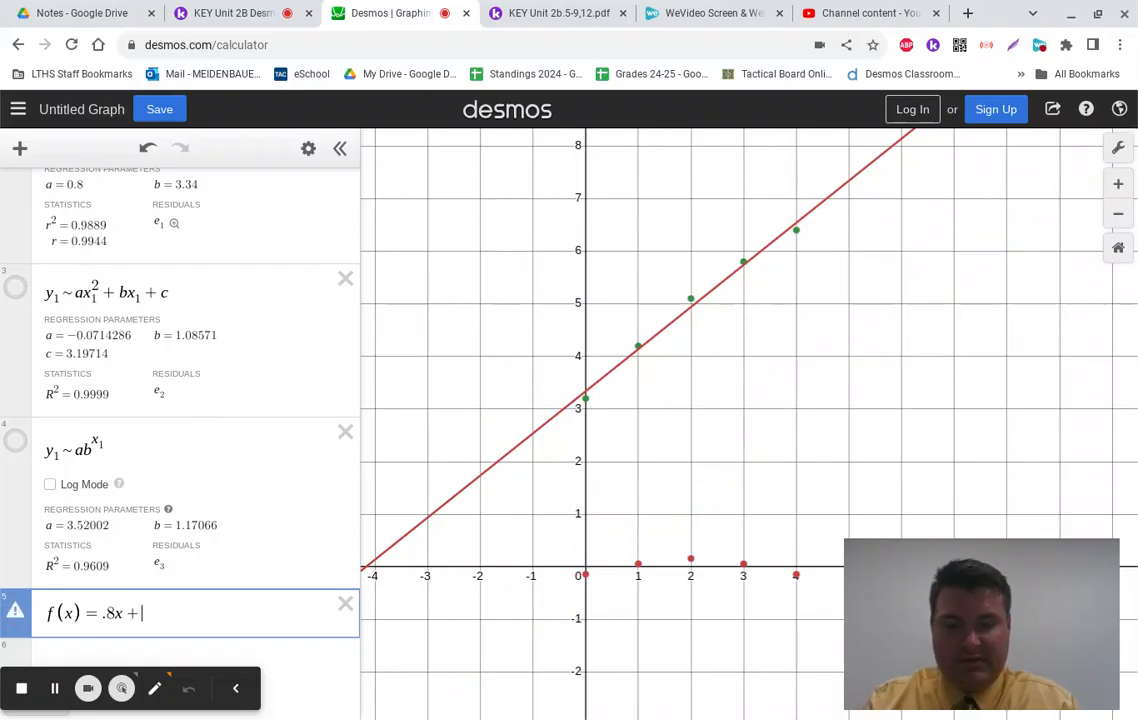
{"action": "type", "text": "3.34"}
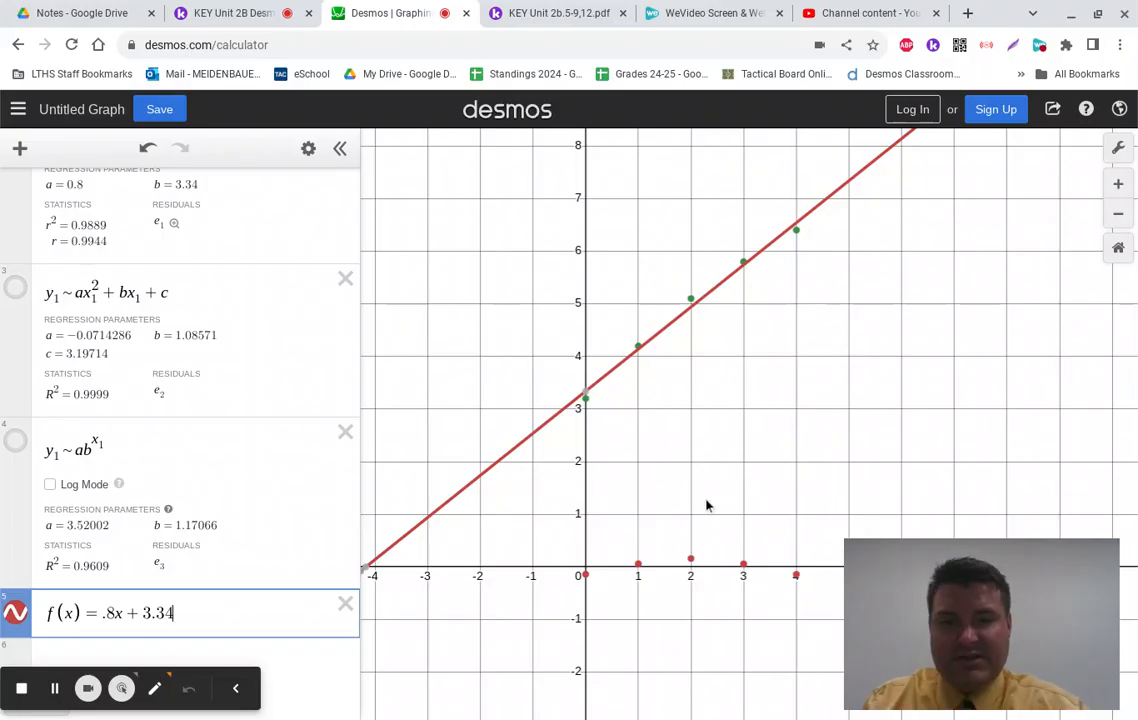
{"action": "scroll", "coordinate": [706, 510], "scroll_direction": "up", "scroll_amount": 3}
{"action": "left_click", "coordinate": [288, 660]}
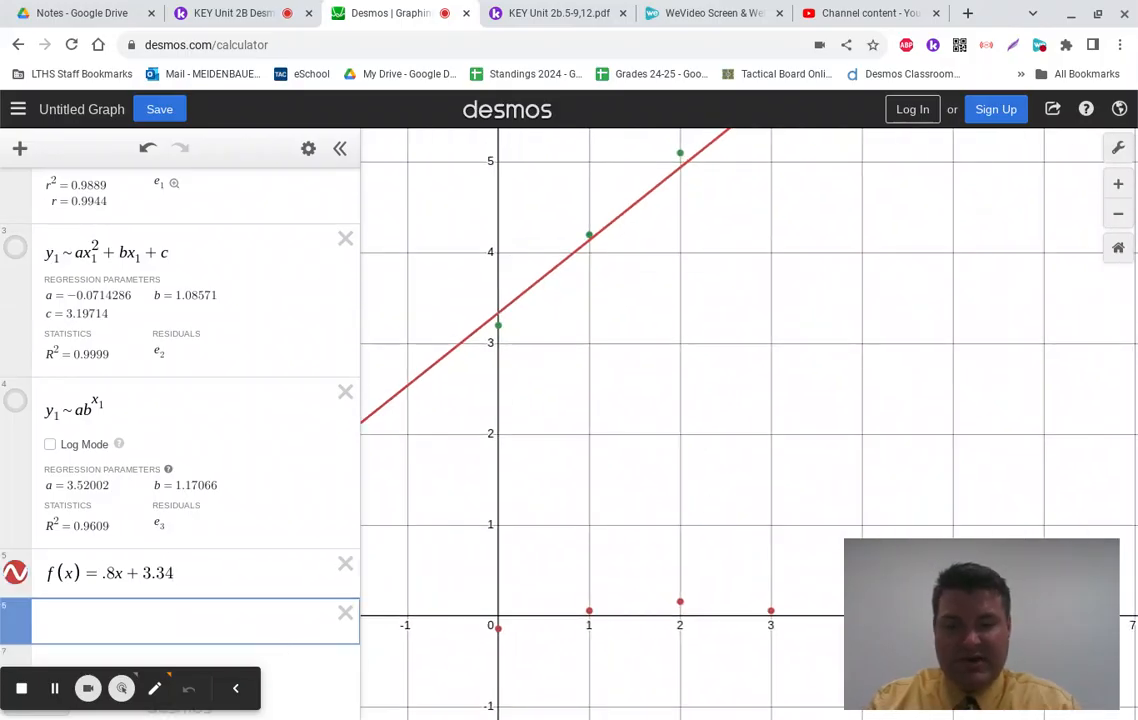
{"action": "type", "text": "f(2.5"}
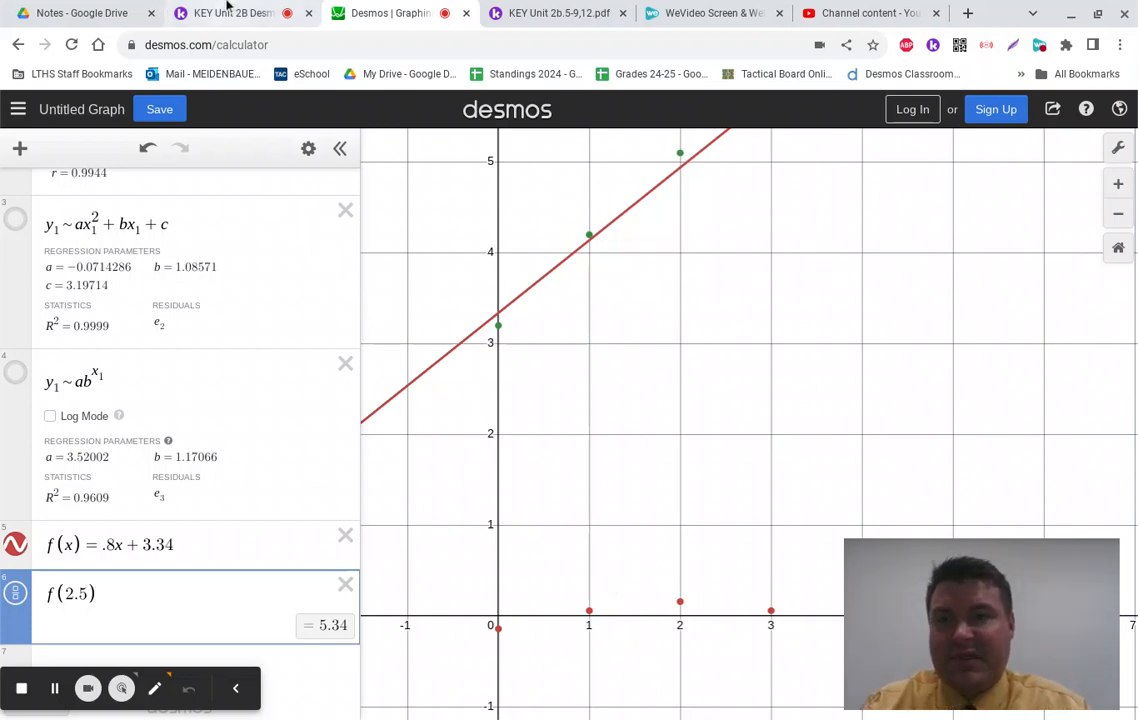
Step: Zoom near the data, trace along the linear regression line, then switch to the Kami worksheet
{"action": "scroll", "coordinate": [737, 298], "scroll_direction": "down", "scroll_amount": 4}
{"action": "scroll", "coordinate": [737, 298], "scroll_direction": "up", "scroll_amount": 2}
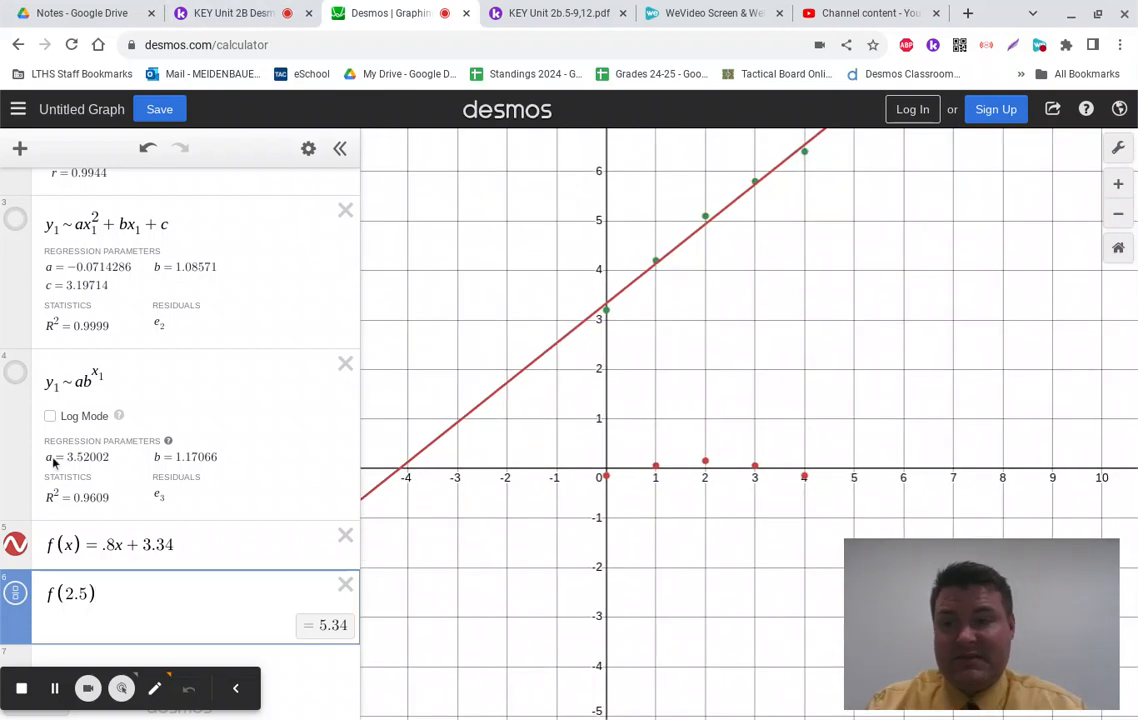
{"action": "scroll", "coordinate": [826, 181], "scroll_direction": "down", "scroll_amount": 1}
{"action": "scroll", "coordinate": [826, 181], "scroll_direction": "down", "scroll_amount": 1}
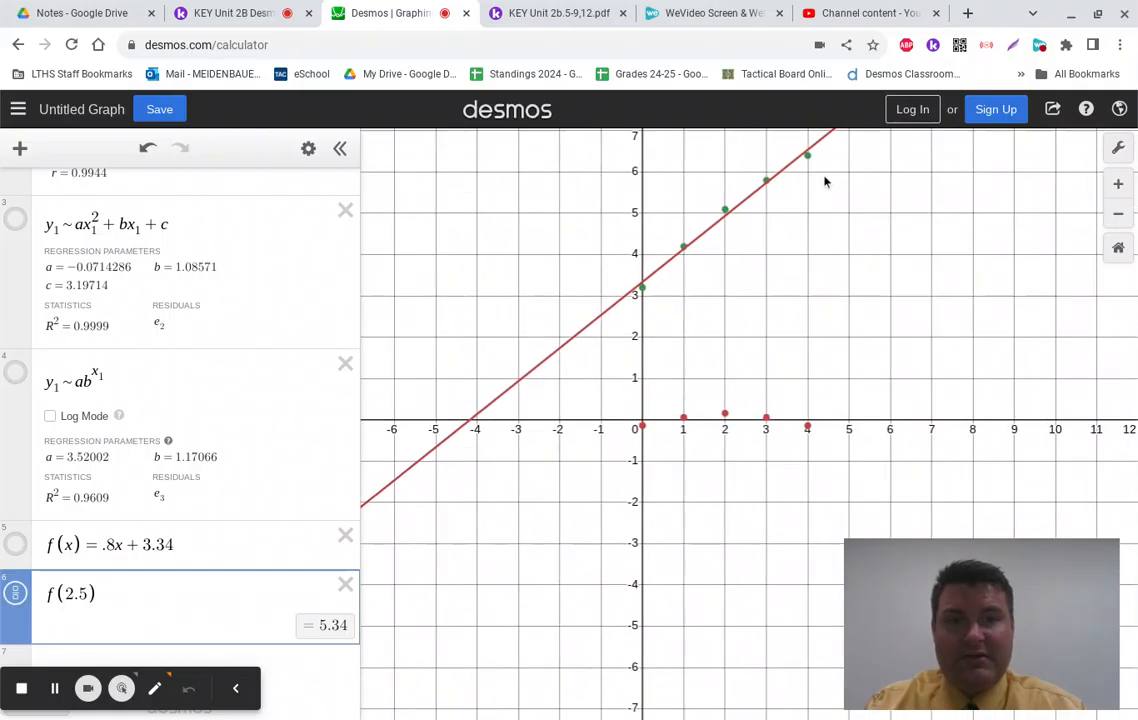
{"action": "scroll", "coordinate": [775, 135], "scroll_direction": "up", "scroll_amount": 5}
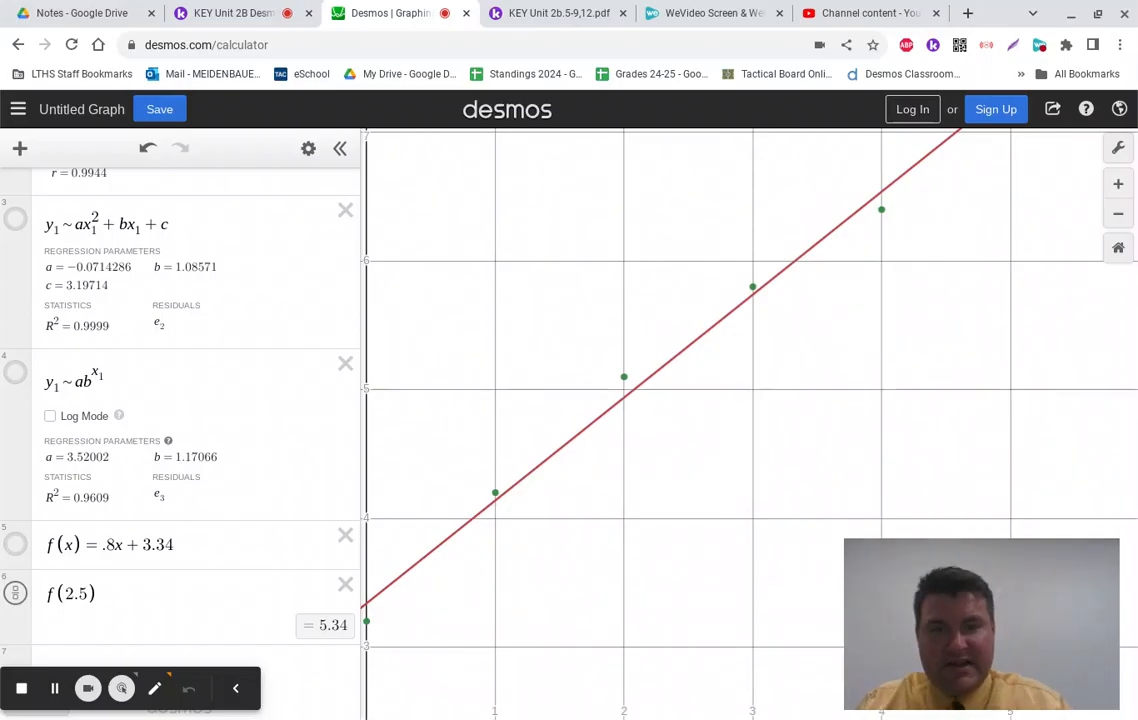
{"action": "mouse_move", "coordinate": [643, 388]}
{"action": "left_mouse_down"}
{"action": "mouse_move", "coordinate": [701, 340]}
{"action": "mouse_move", "coordinate": [697, 360]}
{"action": "left_mouse_up"}
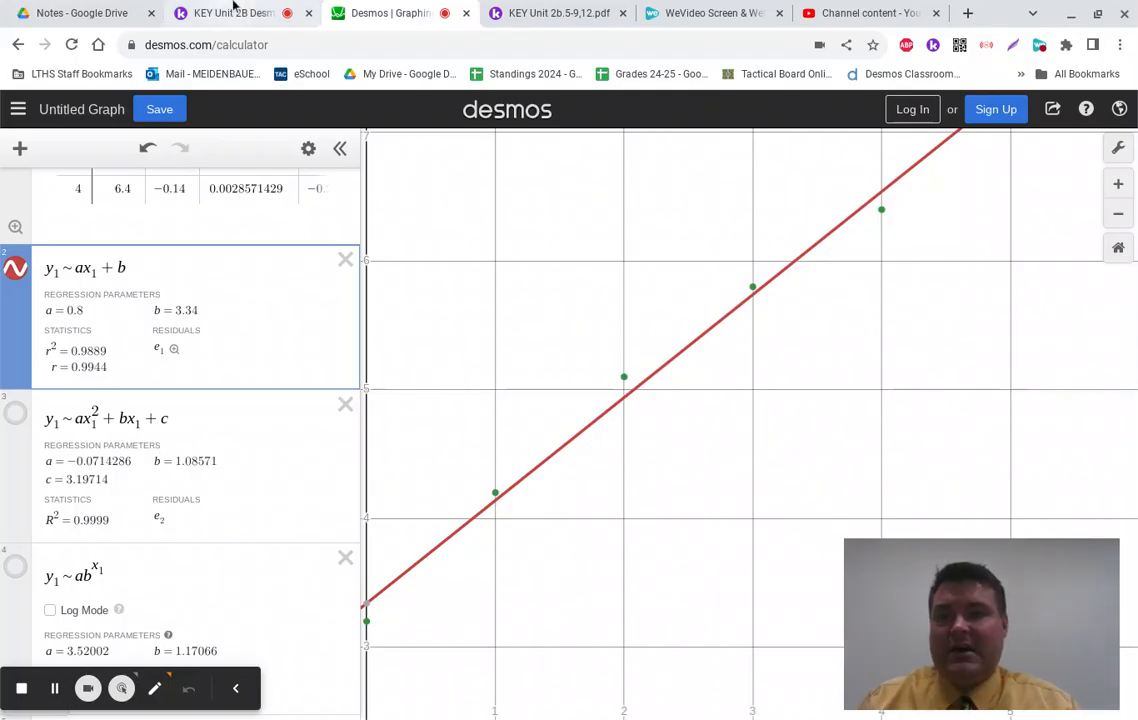
{"action": "scroll", "coordinate": [252, 360], "scroll_direction": "down", "scroll_amount": 2}
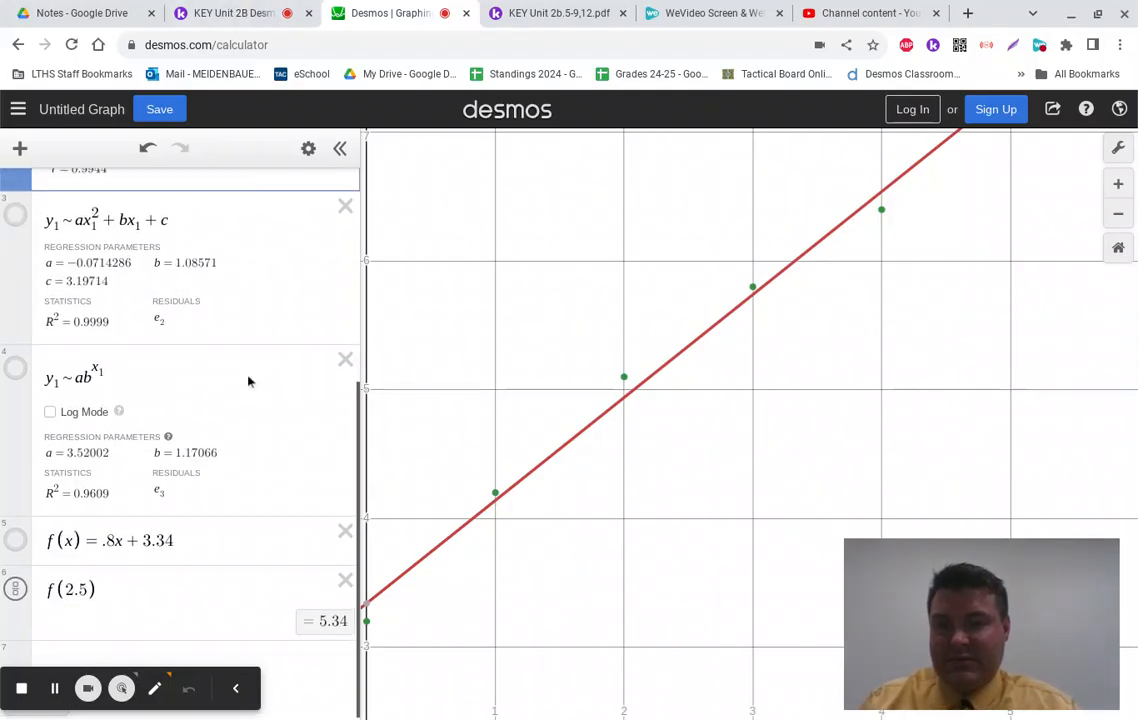
{"action": "scroll", "coordinate": [249, 380], "scroll_direction": "up", "scroll_amount": 4}
{"action": "left_click", "coordinate": [247, 26]}
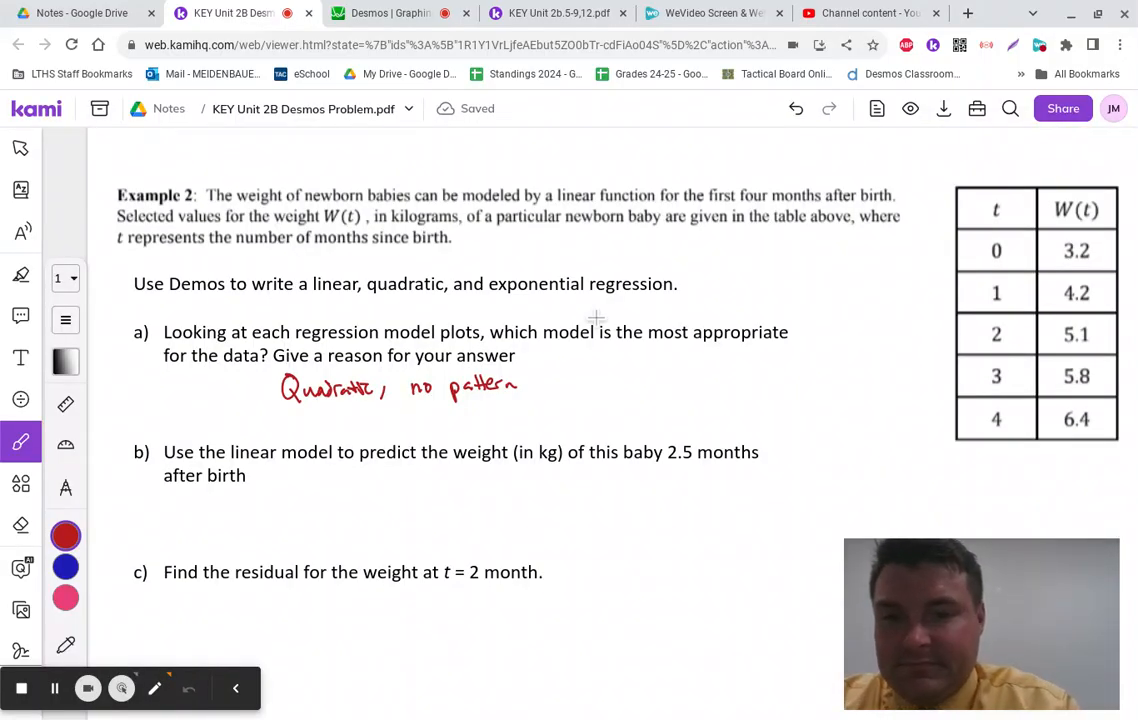
Step: Handwrite '5.34 kg' under question b) and return to Desmos
{"action": "mouse_move", "coordinate": [367, 484]}
{"action": "left_mouse_down"}
{"action": "mouse_move", "coordinate": [360, 512]}
{"action": "mouse_move", "coordinate": [424, 503]}
{"action": "left_mouse_up"}
{"action": "left_click", "coordinate": [393, 490]}
{"action": "mouse_move", "coordinate": [420, 490]}
{"action": "left_mouse_down"}
{"action": "mouse_move", "coordinate": [420, 512]}
{"action": "mouse_move", "coordinate": [457, 512]}
{"action": "left_mouse_up"}
{"action": "left_click_drag", "start_coordinate": [470, 498], "coordinate": [462, 527]}
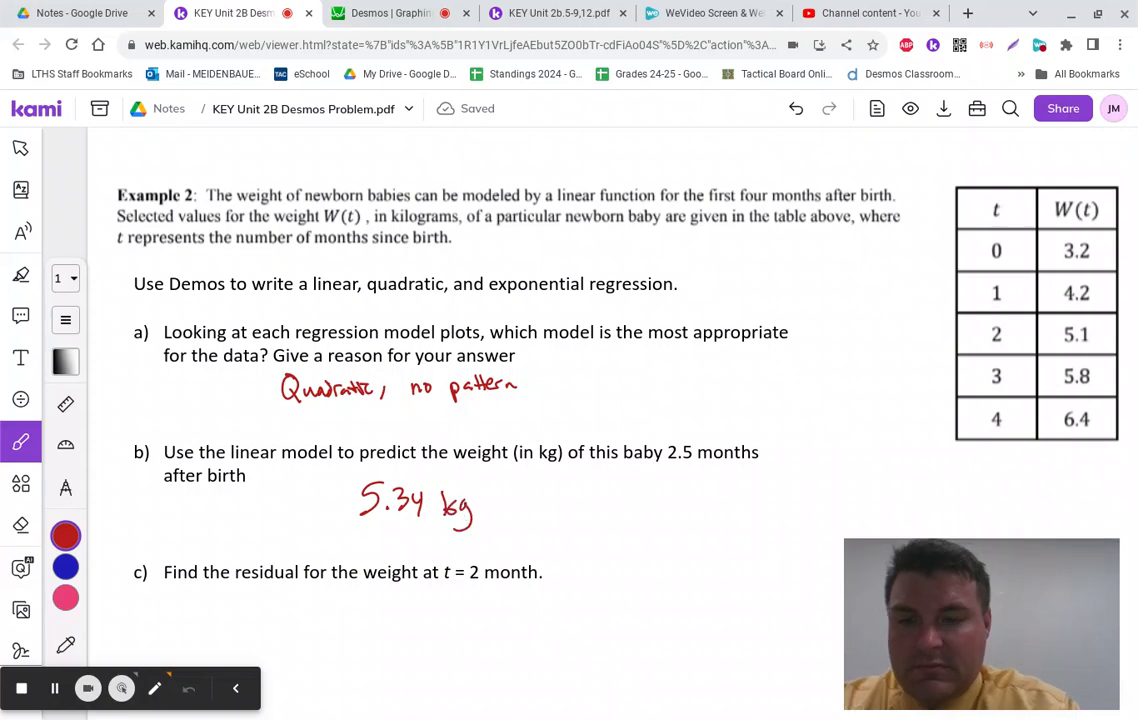
{"action": "left_click", "coordinate": [395, 12]}
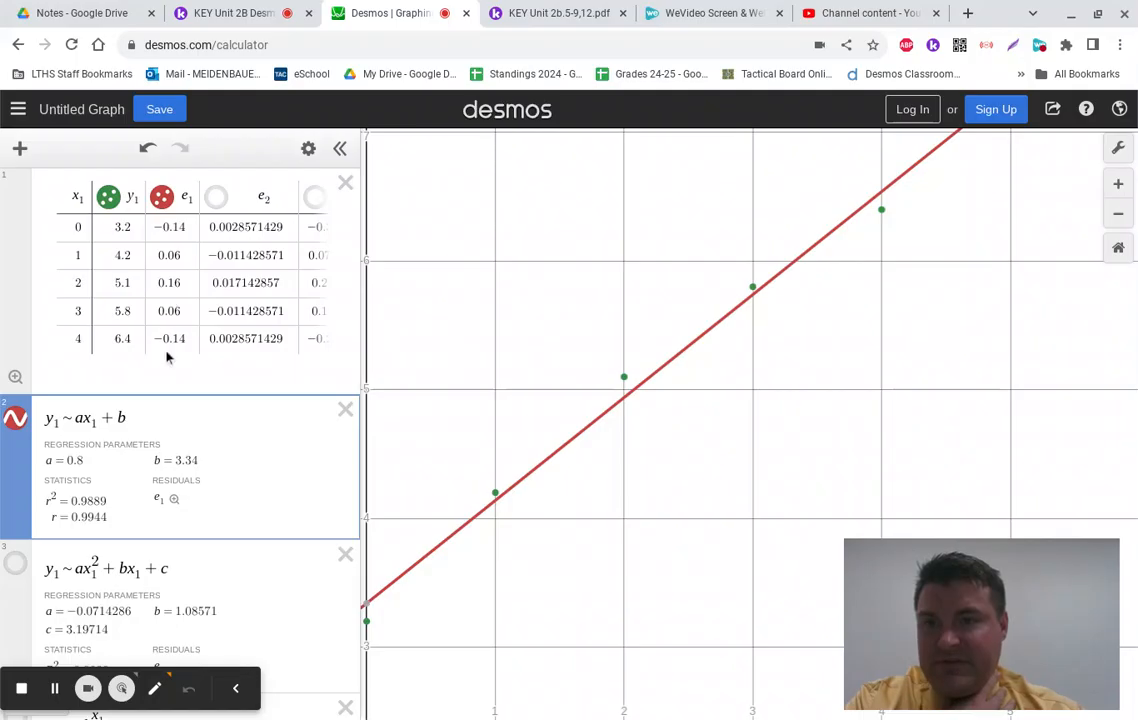
Step: Handwrite the residual 0.16 under part c) in Kami, then go back to Desmos
{"action": "left_click", "coordinate": [266, 9]}
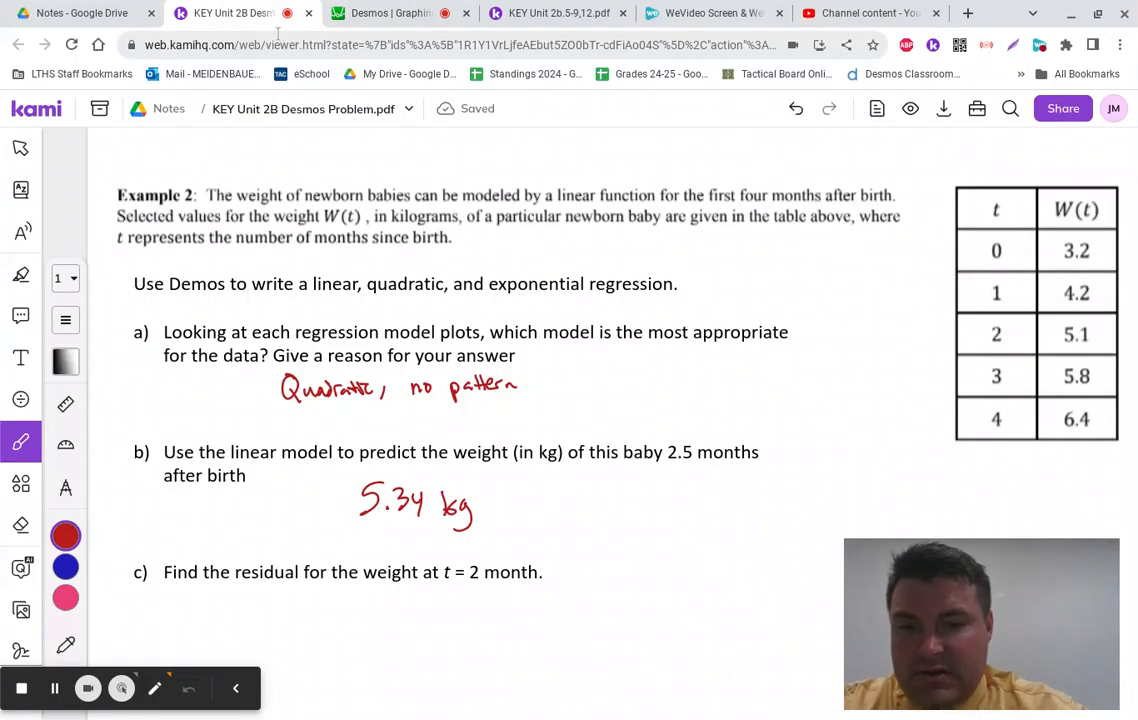
{"action": "left_click_drag", "start_coordinate": [421, 594], "coordinate": [418, 596]}
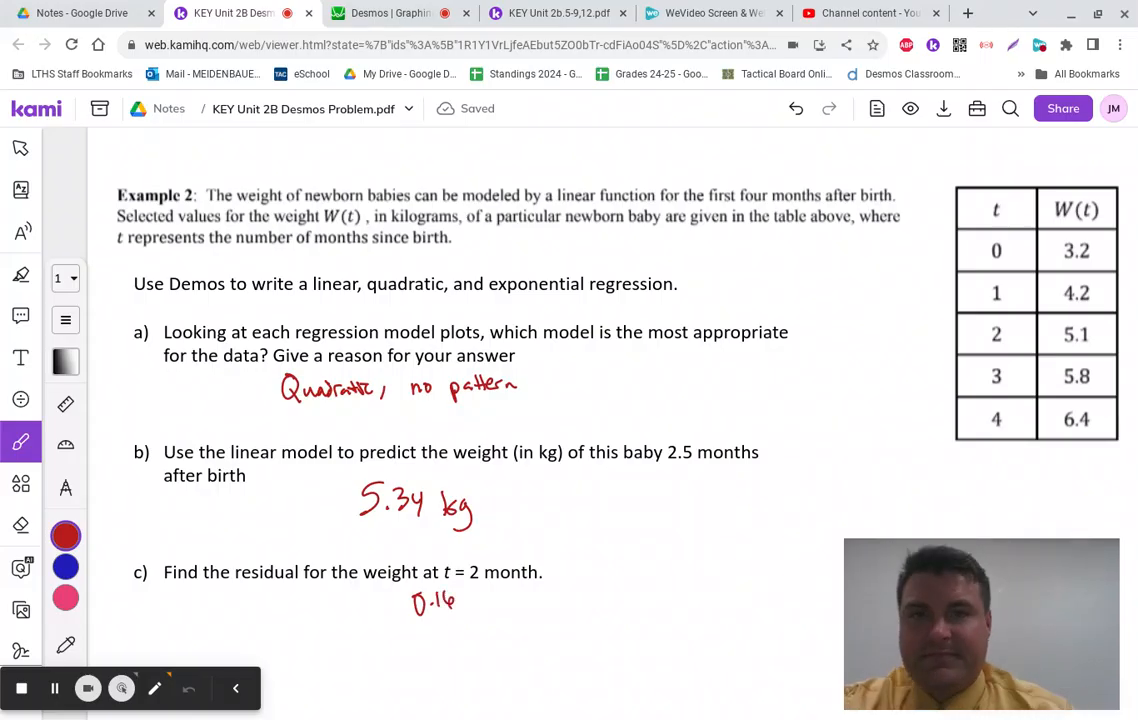
{"action": "left_click", "coordinate": [395, 12]}
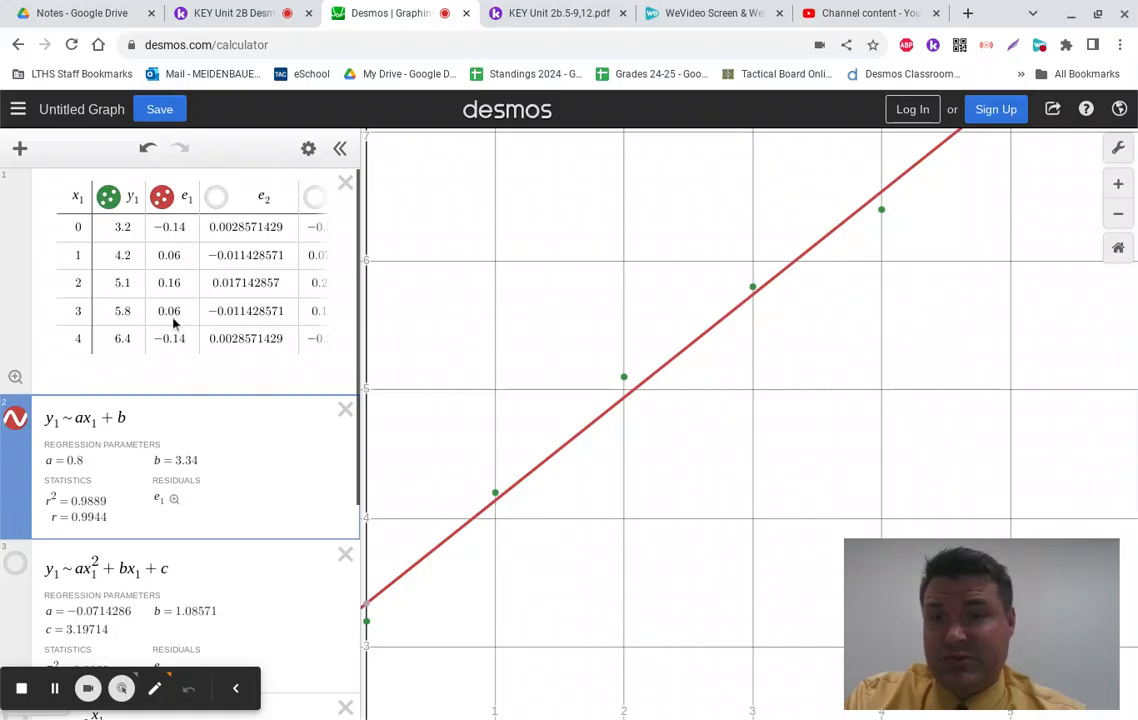
{"action": "left_click", "coordinate": [205, 339]}
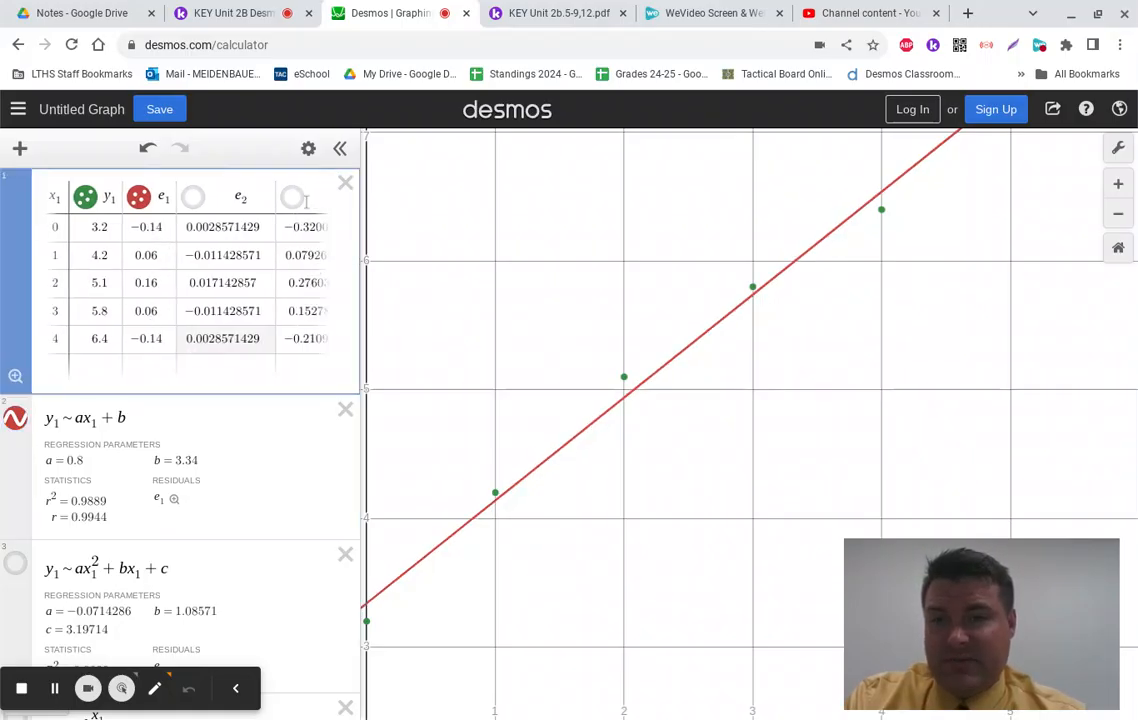
{"action": "scroll", "coordinate": [313, 292], "scroll_direction": "left", "scroll_amount": 1}
{"action": "key", "text": "Right"}
{"action": "key", "text": "Right"}
{"action": "key", "text": "Right"}
{"action": "key", "text": "Right"}
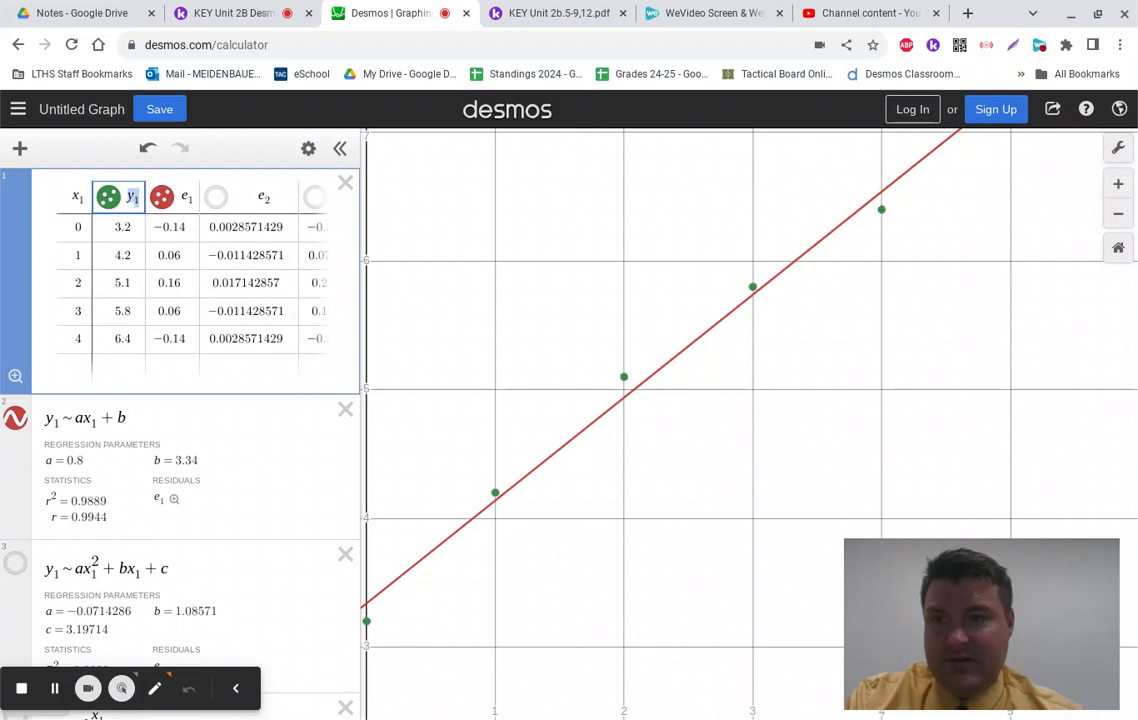
{"action": "key", "text": "Right"}
{"action": "key", "text": "Right"}
{"action": "key", "text": "Right"}
{"action": "key", "text": "Right"}
{"action": "key", "text": "Right"}
{"action": "key", "text": "Right"}
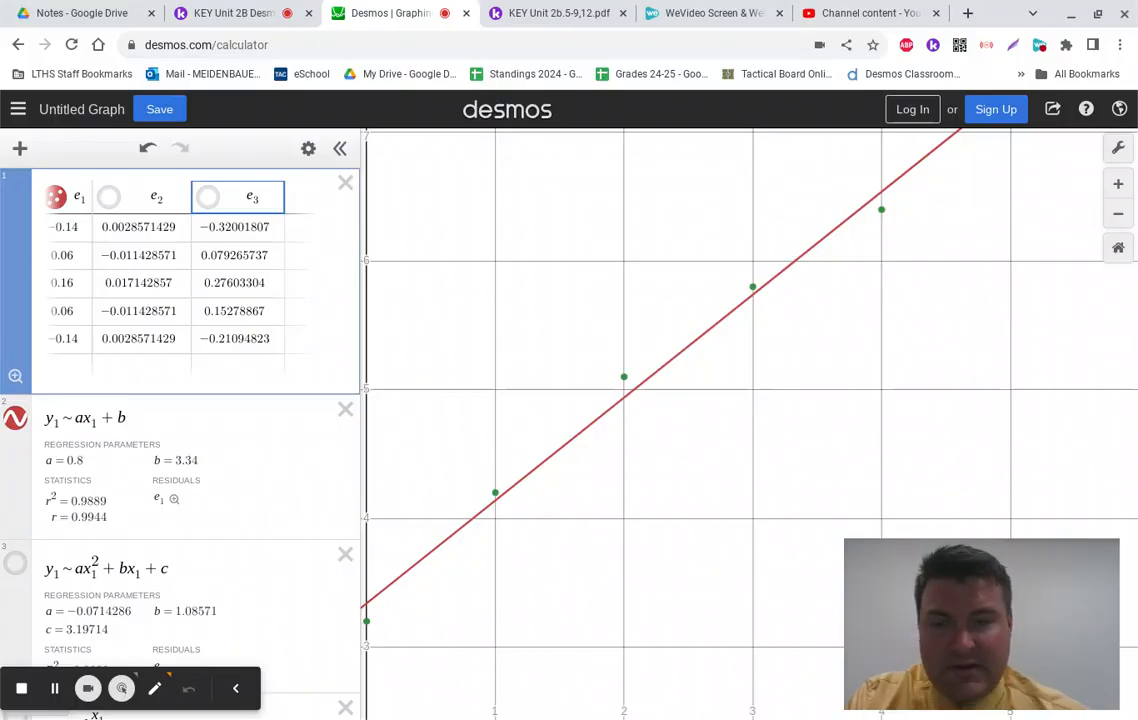
{"action": "key", "text": "Left"}
{"action": "key", "text": "Left"}
{"action": "key", "text": "Left"}
{"action": "key", "text": "Left"}
{"action": "key", "text": "Left"}
{"action": "key", "text": "Left"}
{"action": "key", "text": "Left"}
{"action": "key", "text": "Left"}
{"action": "key", "text": "Left"}
{"action": "key", "text": "Left"}
{"action": "key", "text": "Right"}
{"action": "key", "text": "Right"}
{"action": "key", "text": "Right"}
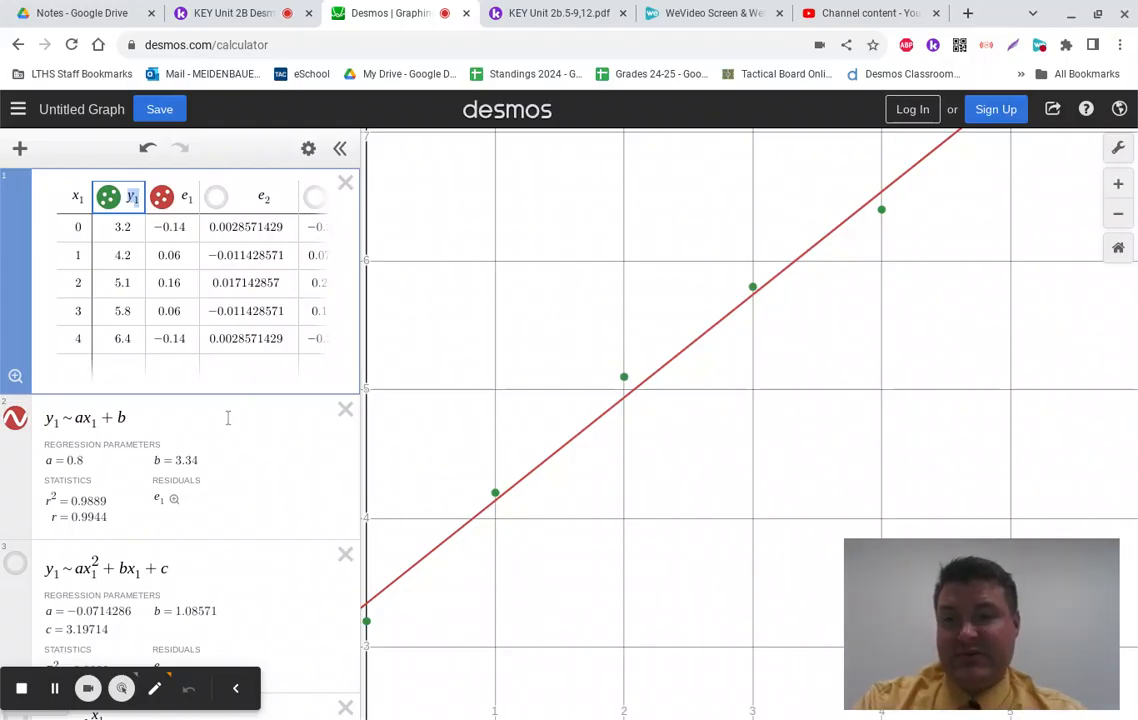
{"action": "scroll", "coordinate": [228, 418], "scroll_direction": "down", "scroll_amount": 4}
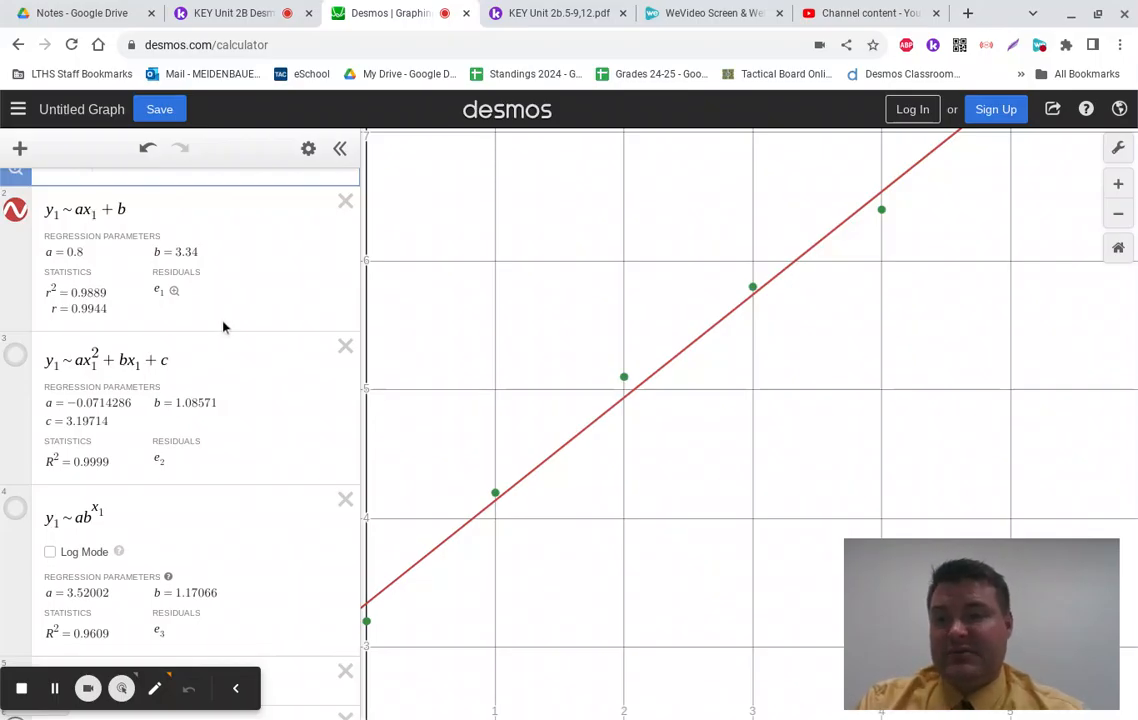
{"action": "scroll", "coordinate": [224, 325], "scroll_direction": "up", "scroll_amount": 3}
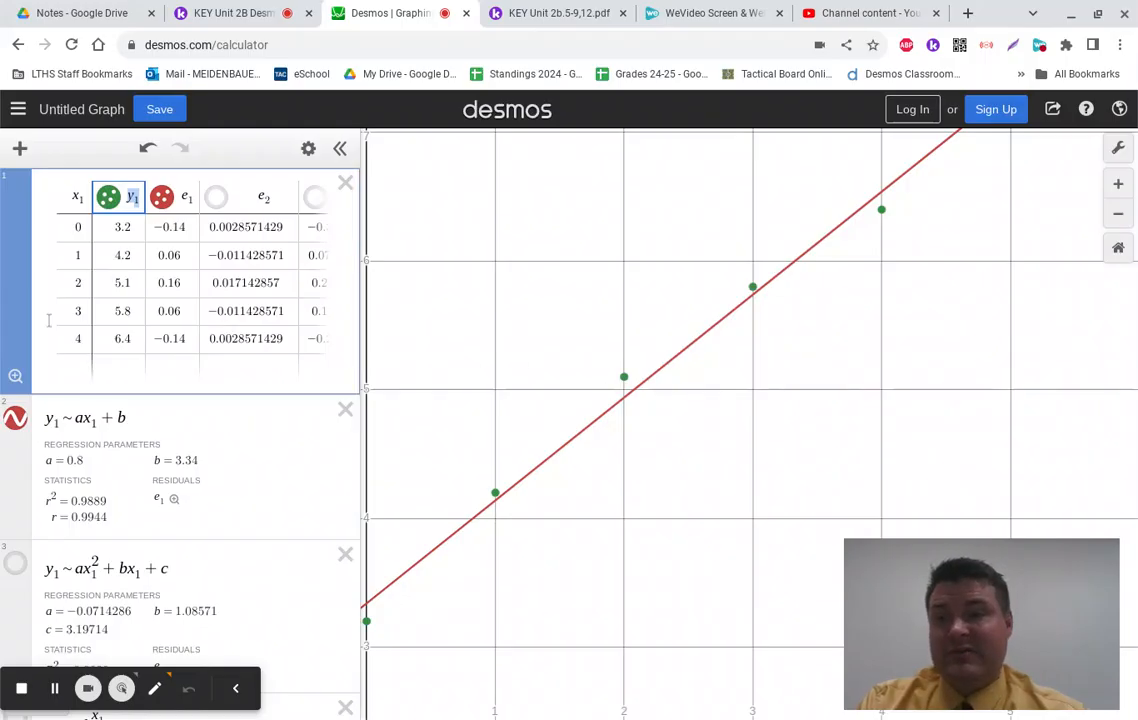
{"action": "scroll", "coordinate": [84, 489], "scroll_direction": "down", "scroll_amount": 3}
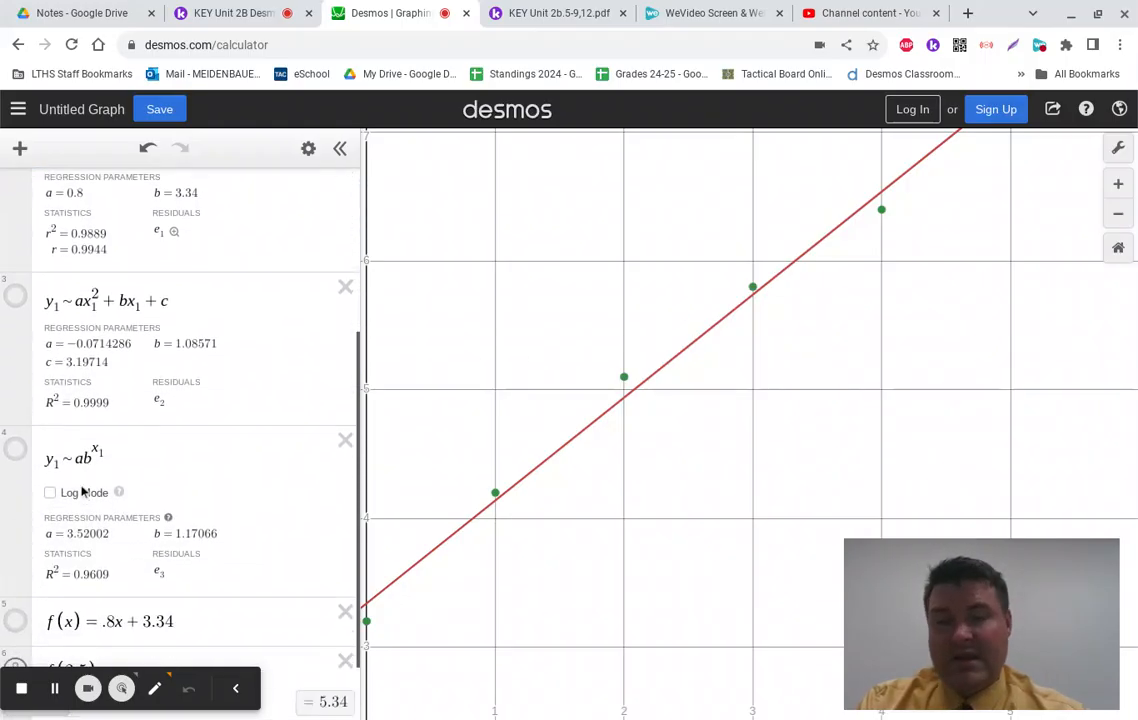
{"action": "scroll", "coordinate": [84, 489], "scroll_direction": "up", "scroll_amount": 3}
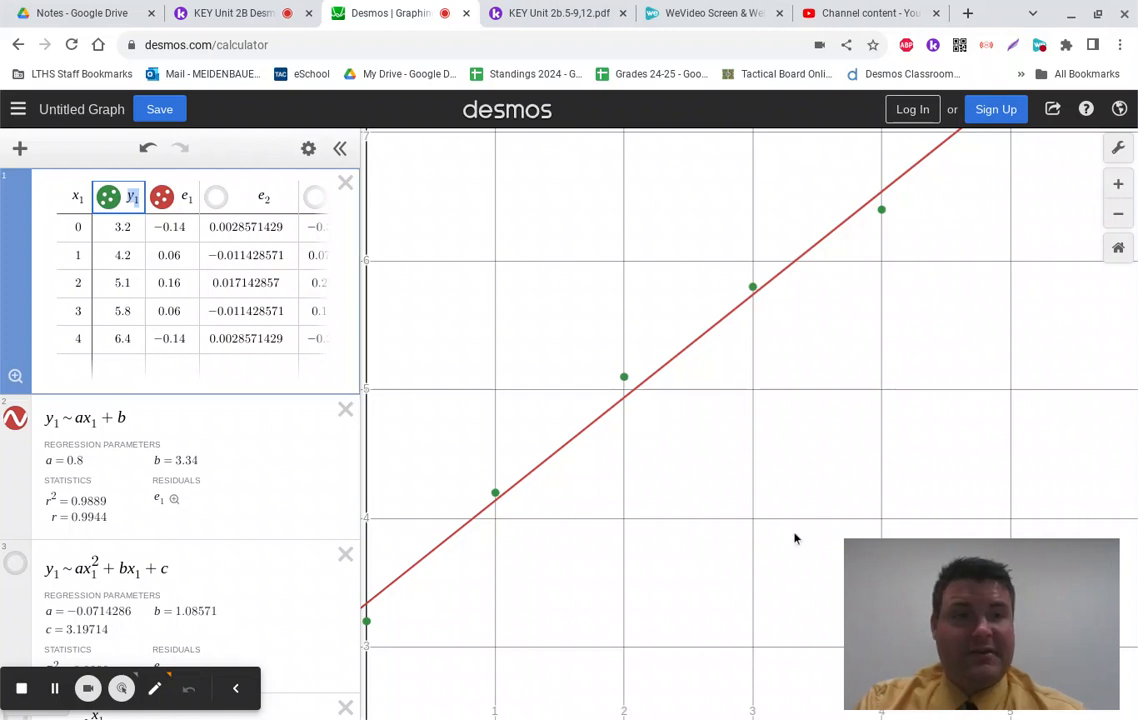